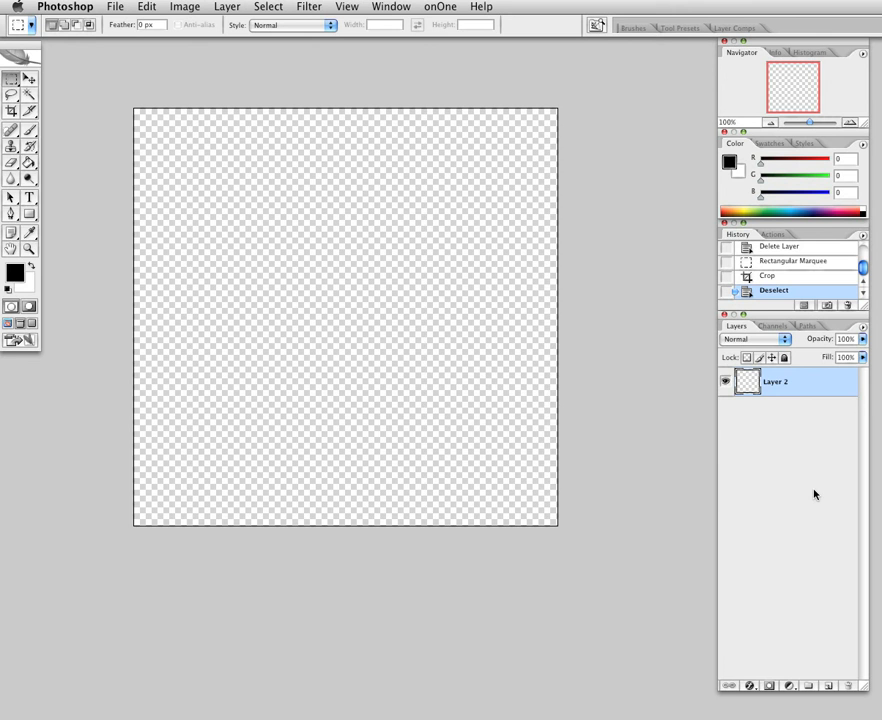
Switch to Safari and open deviantART's listing of popular artwork from the last 24 hours
{"action": "key", "text": "super+Tab"}
{"action": "key", "text": "super+Tab"}
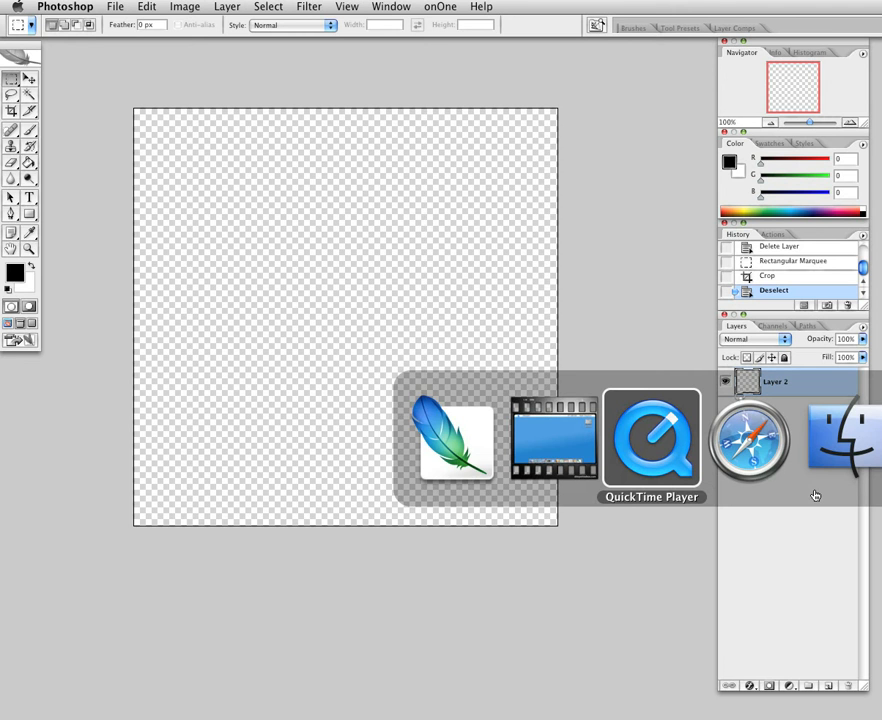
{"action": "key", "text": "super+Tab"}
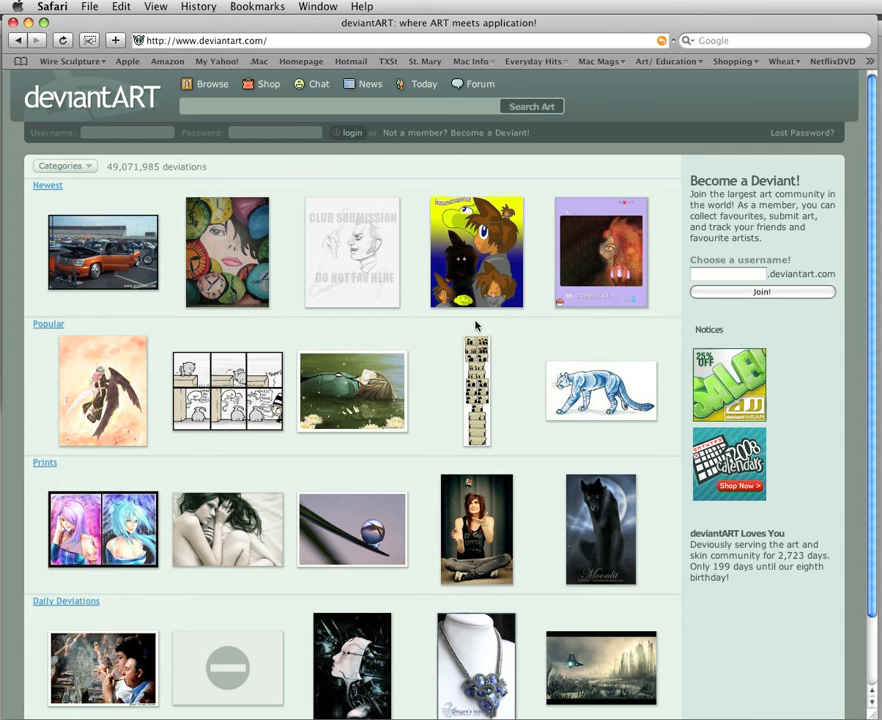
{"action": "left_click", "coordinate": [61, 326]}
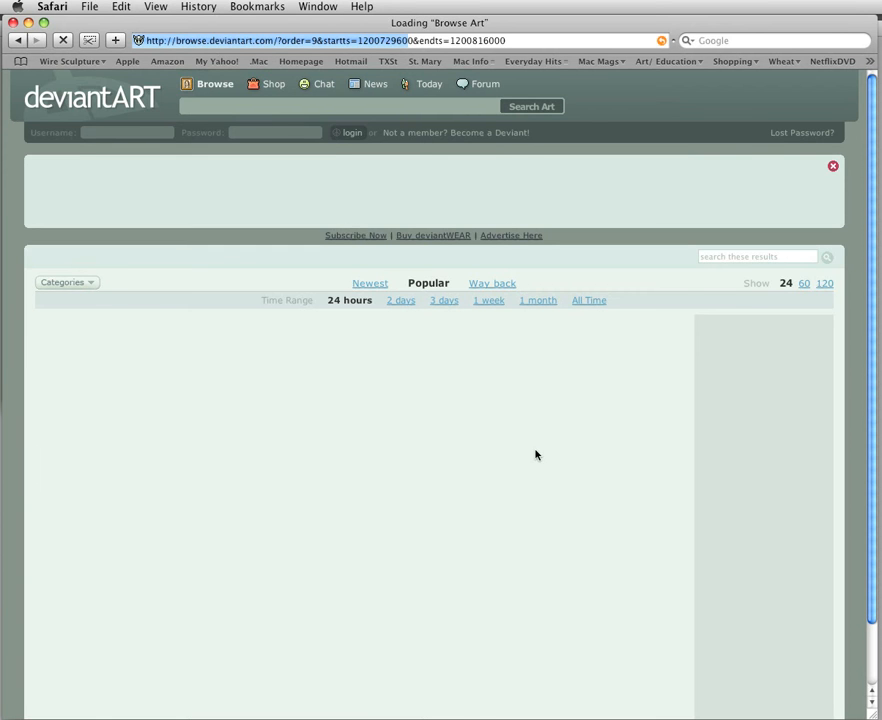
{"action": "scroll", "coordinate": [535, 455], "scroll_direction": "down", "scroll_amount": 2}
{"action": "scroll", "coordinate": [266, 445], "scroll_direction": "down", "scroll_amount": 2}
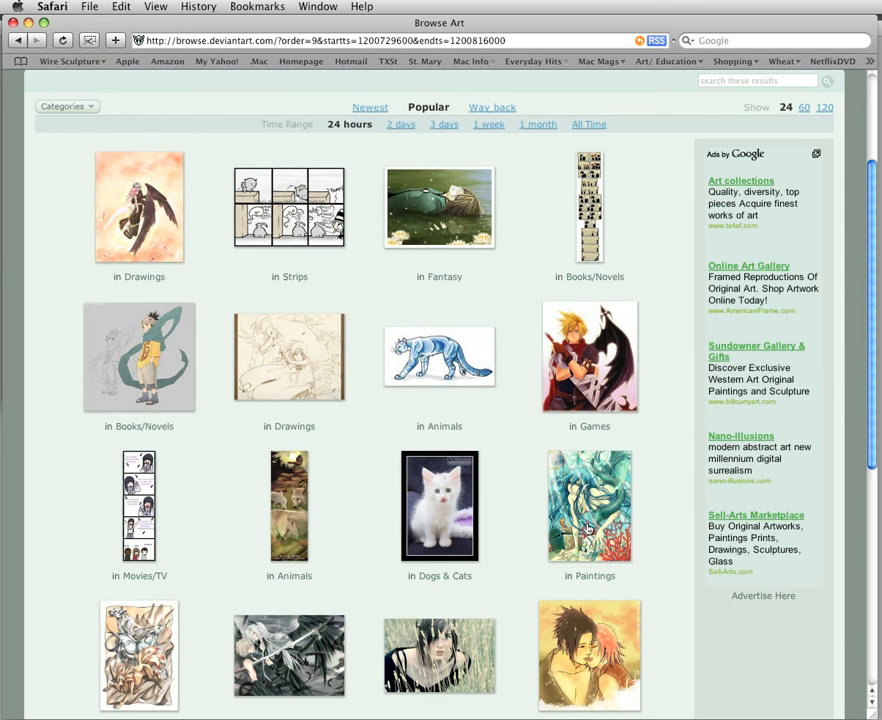
Open the artwork "KH- The Burdened" at full size and read the artist's comments below it
{"action": "left_click", "coordinate": [601, 362]}
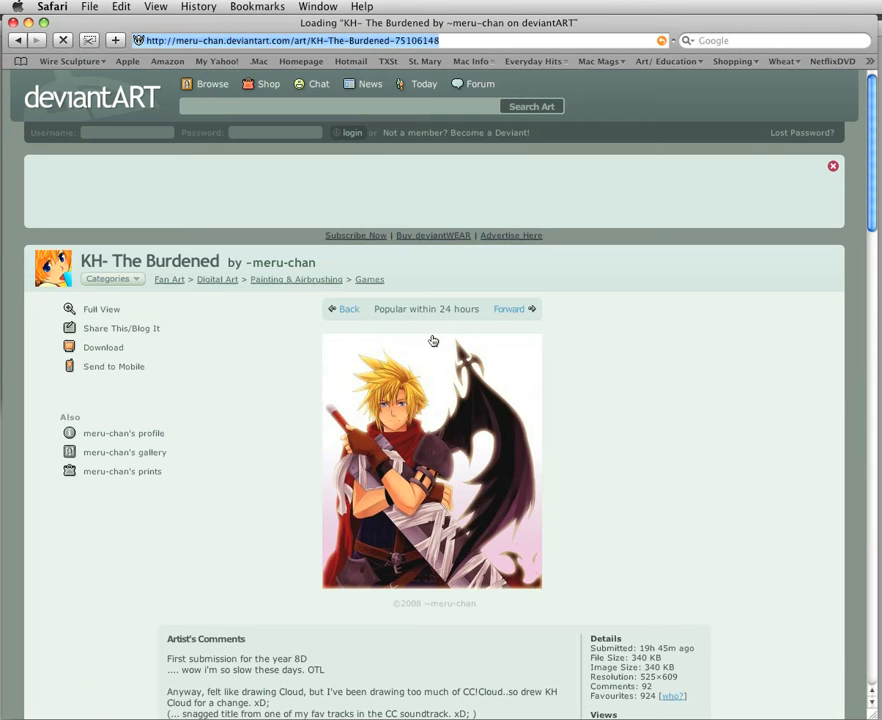
{"action": "left_click", "coordinate": [432, 341]}
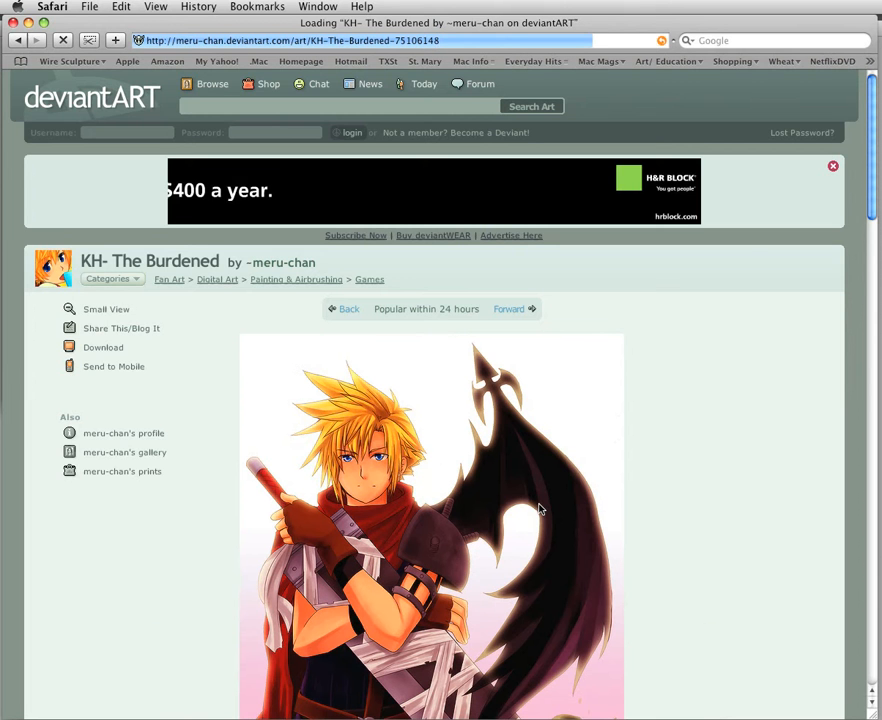
{"action": "scroll", "coordinate": [535, 506], "scroll_direction": "down", "scroll_amount": 4}
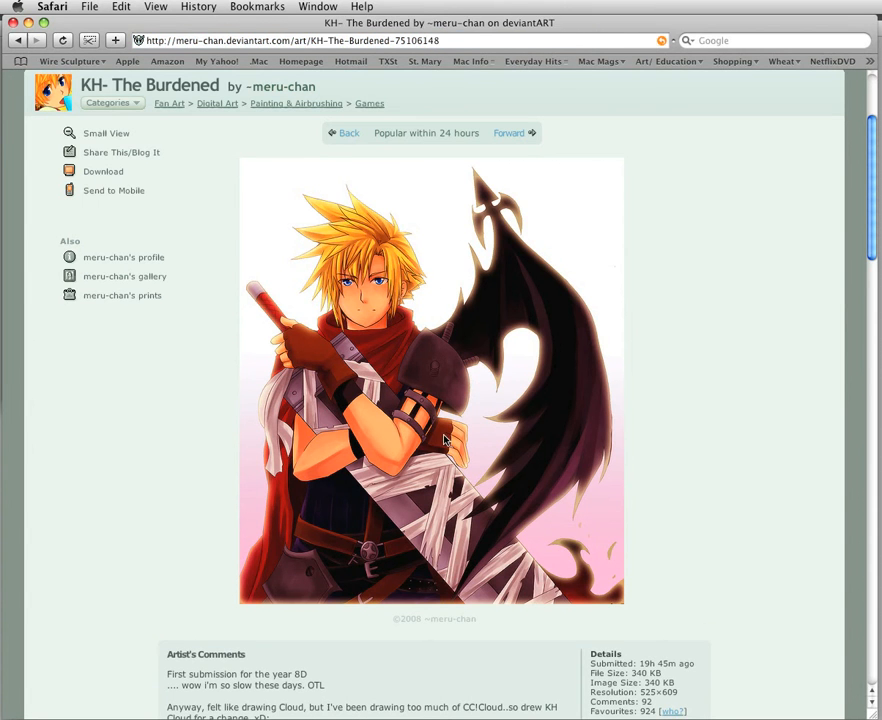
{"action": "scroll", "coordinate": [358, 408], "scroll_direction": "down", "scroll_amount": 2}
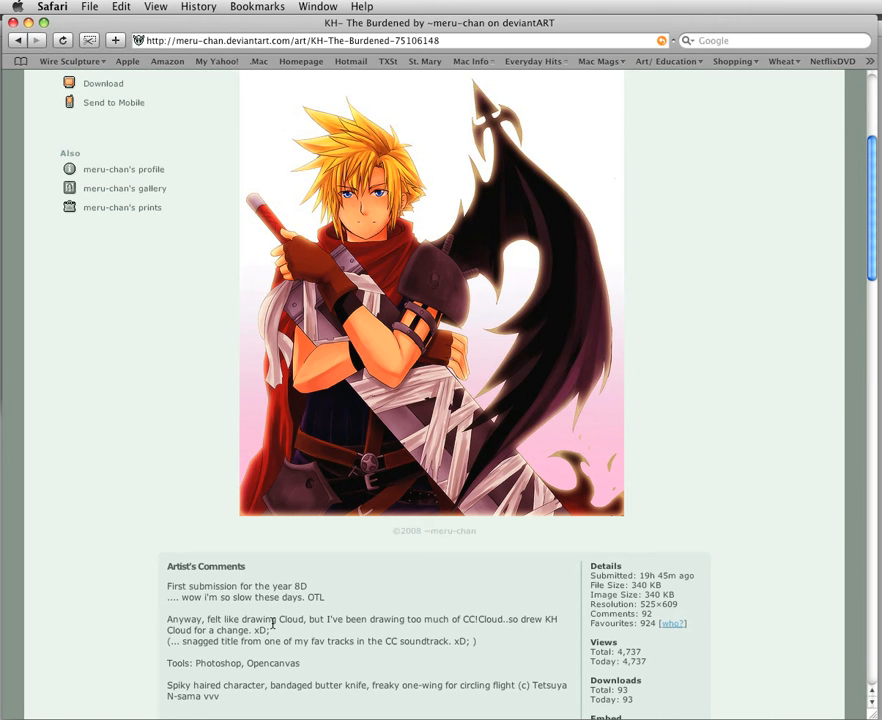
{"action": "scroll", "coordinate": [279, 619], "scroll_direction": "down", "scroll_amount": 3}
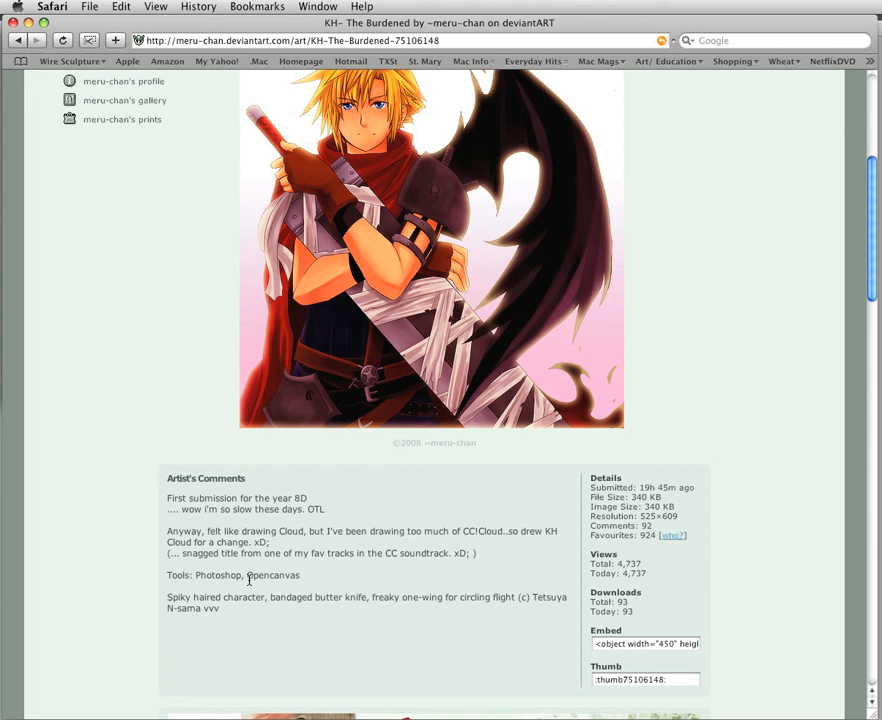
{"action": "scroll", "coordinate": [286, 572], "scroll_direction": "down", "scroll_amount": 3}
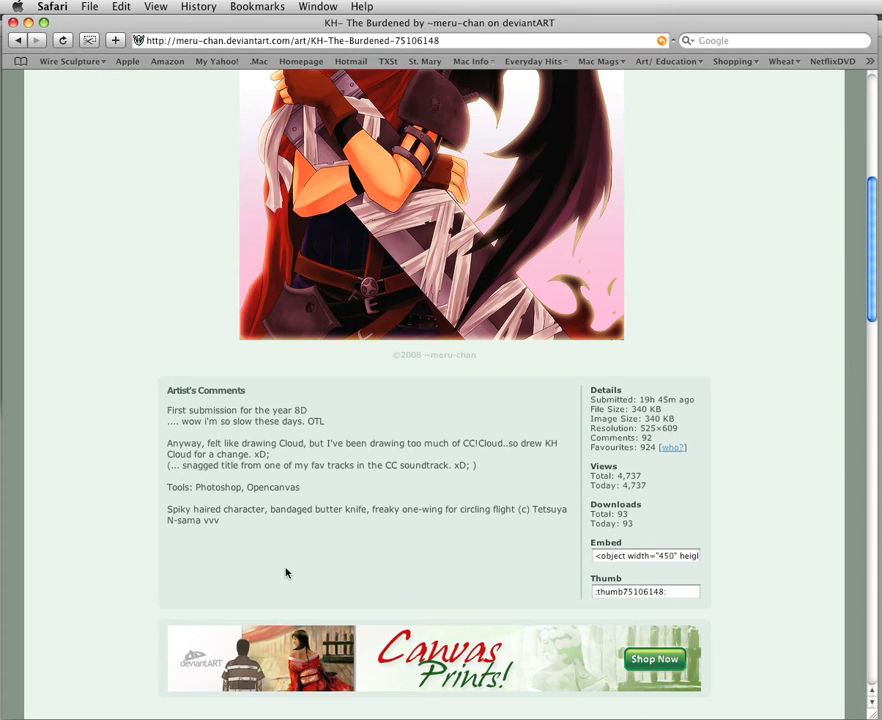
{"action": "scroll", "coordinate": [286, 572], "scroll_direction": "up", "scroll_amount": 10}
{"action": "scroll", "coordinate": [286, 572], "scroll_direction": "down", "scroll_amount": 3}
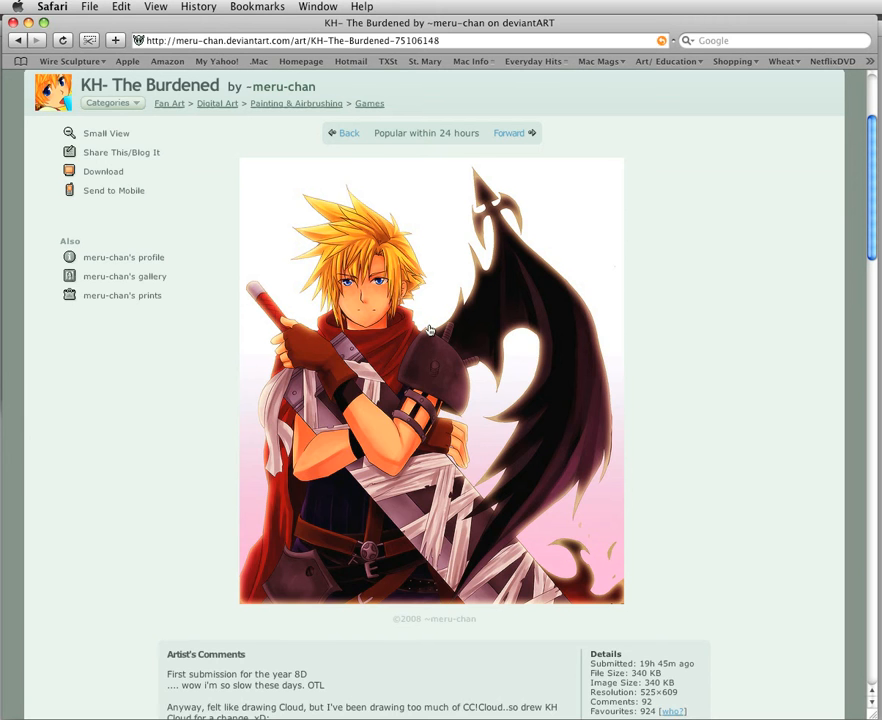
{"action": "scroll", "coordinate": [430, 330], "scroll_direction": "up", "scroll_amount": 2}
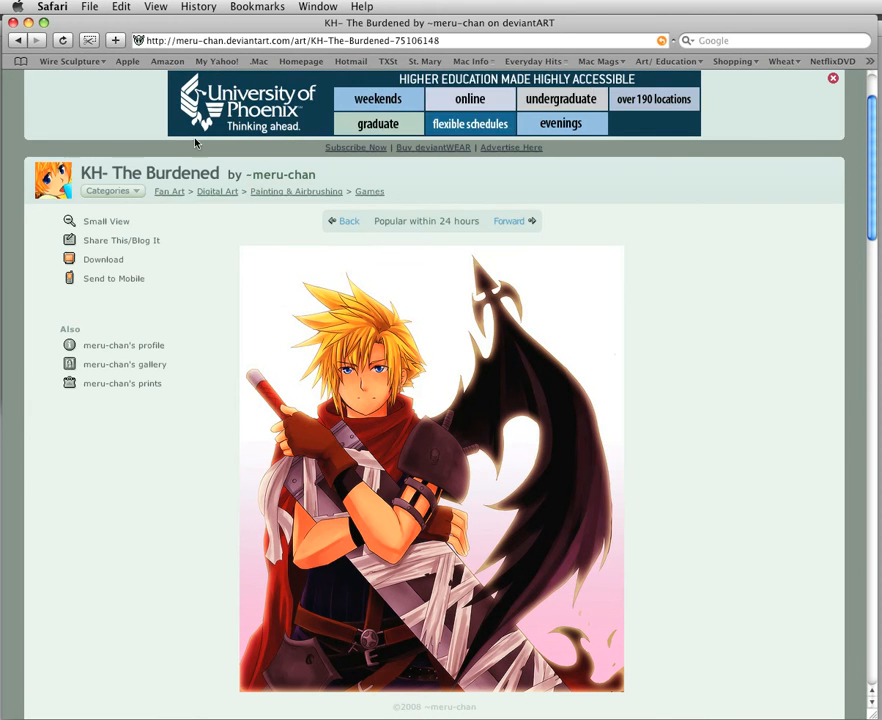
{"action": "scroll", "coordinate": [96, 100], "scroll_direction": "up", "scroll_amount": 2}
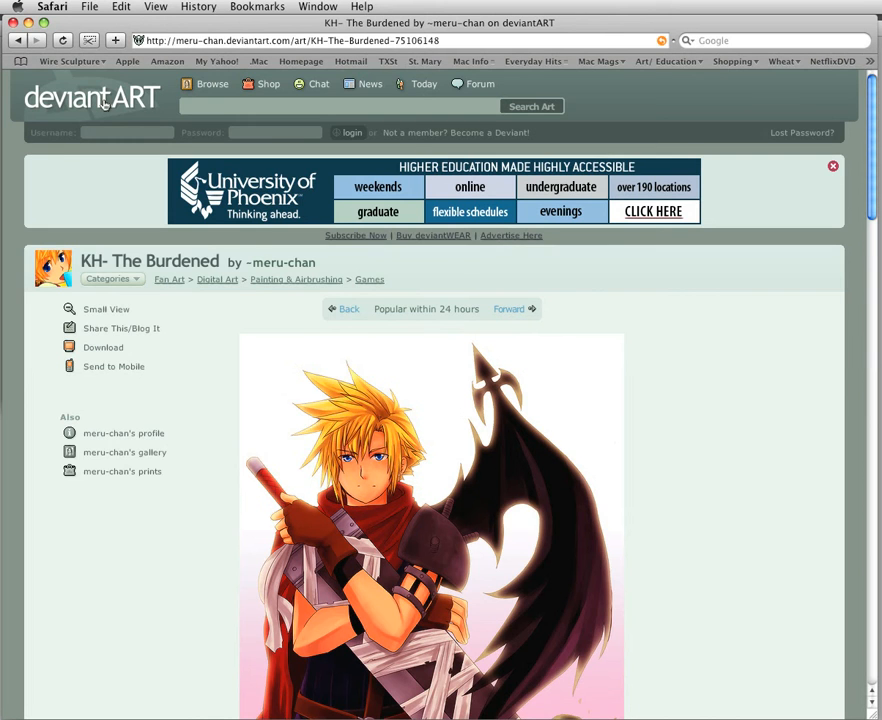
Go to deviantART's Browse page and search the art for "brushes"
{"action": "left_click", "coordinate": [204, 85]}
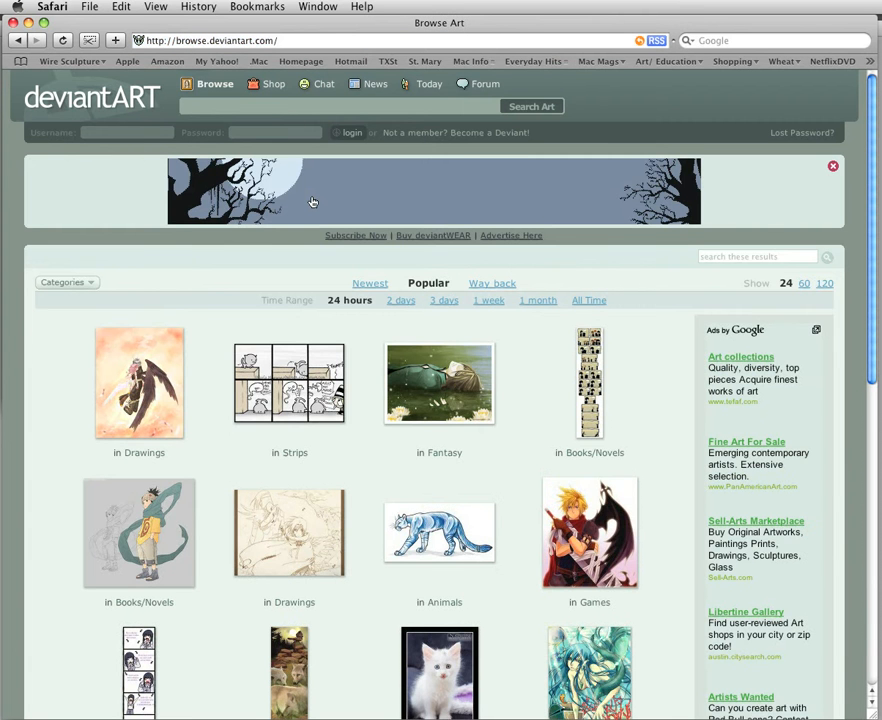
{"action": "left_click", "coordinate": [268, 108]}
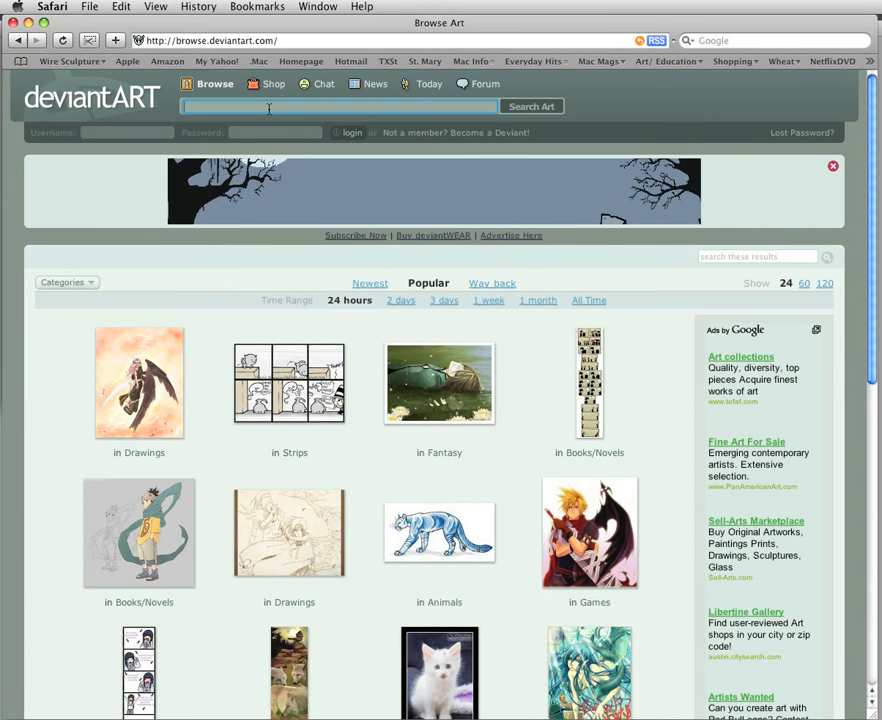
{"action": "type", "text": "brushes"}
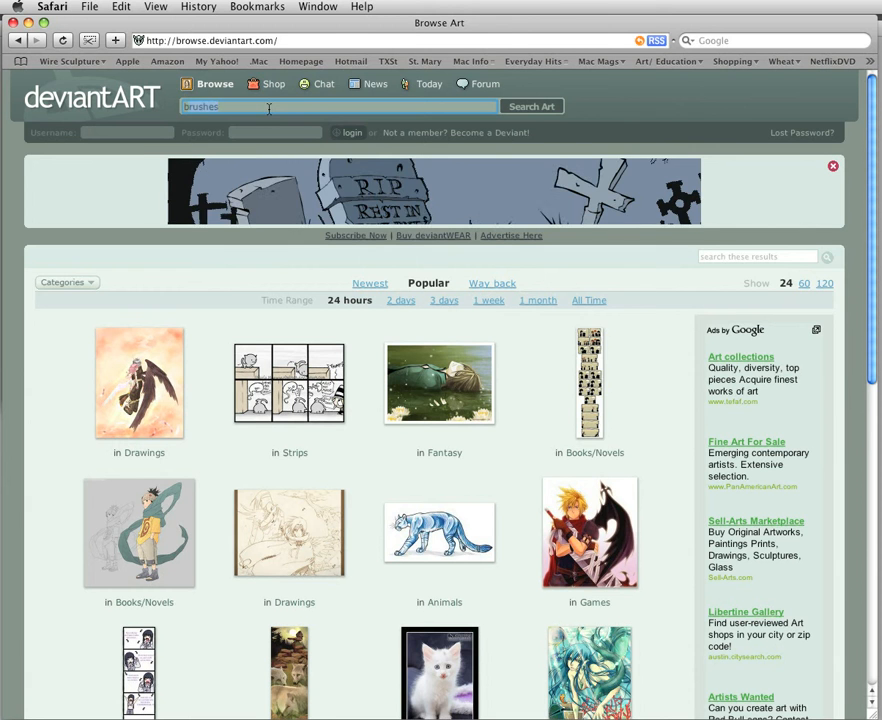
{"action": "key", "text": "BackSpace"}
{"action": "type", "text": "s"}
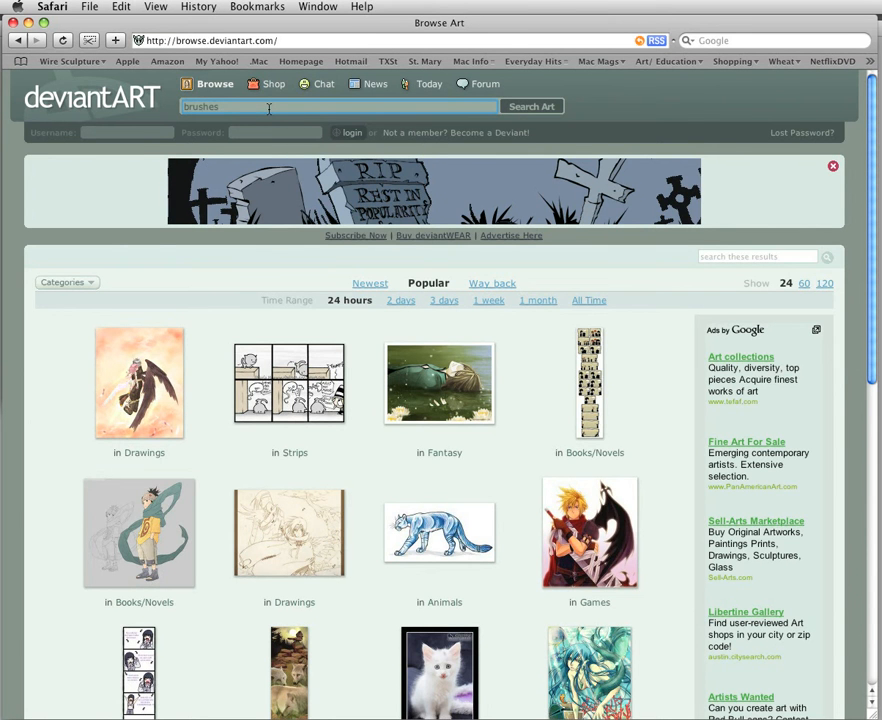
{"action": "key", "text": "Return"}
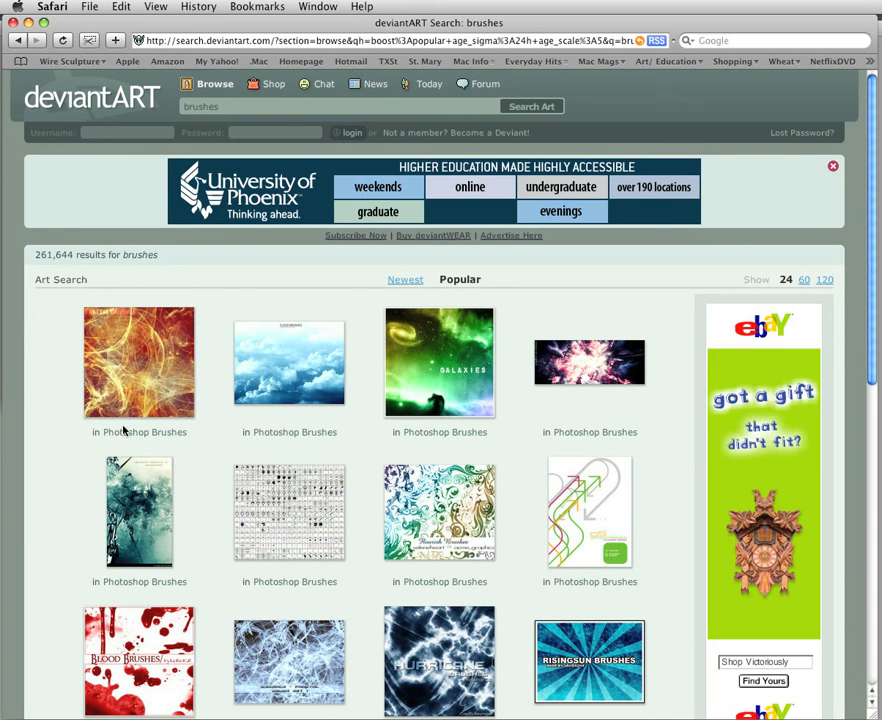
Look through the Photoshop brush sets in the search results, including the next results page
{"action": "scroll", "coordinate": [510, 365], "scroll_direction": "down", "scroll_amount": 2}
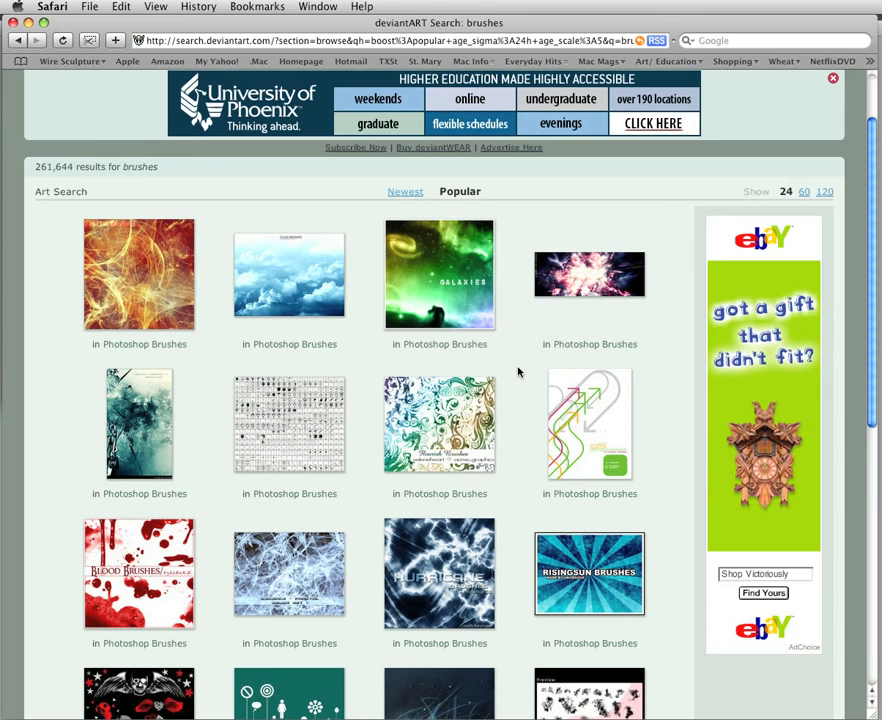
{"action": "scroll", "coordinate": [118, 418], "scroll_direction": "down", "scroll_amount": 4}
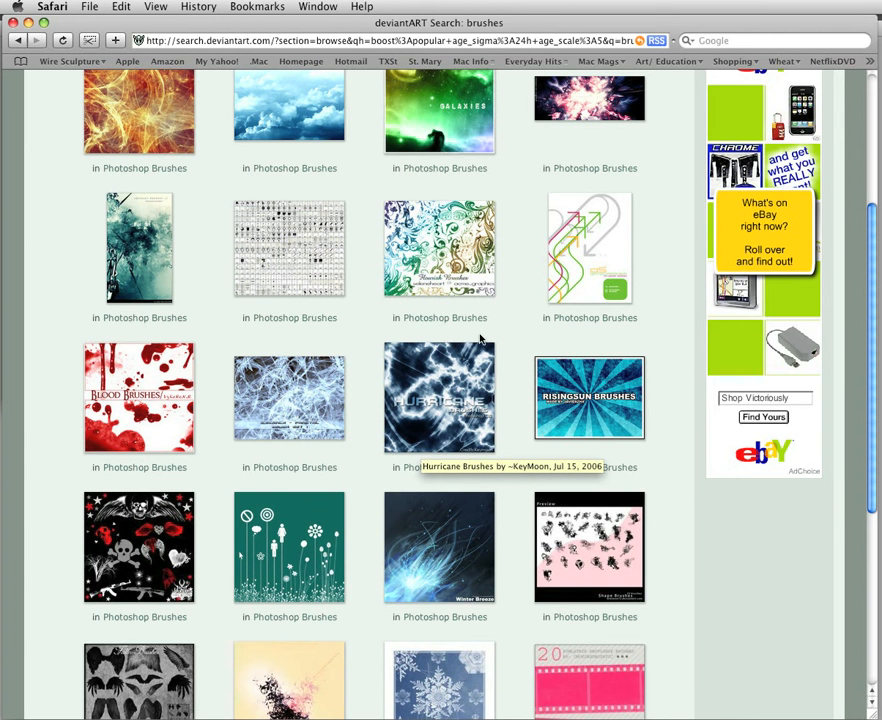
{"action": "scroll", "coordinate": [481, 340], "scroll_direction": "down", "scroll_amount": 8}
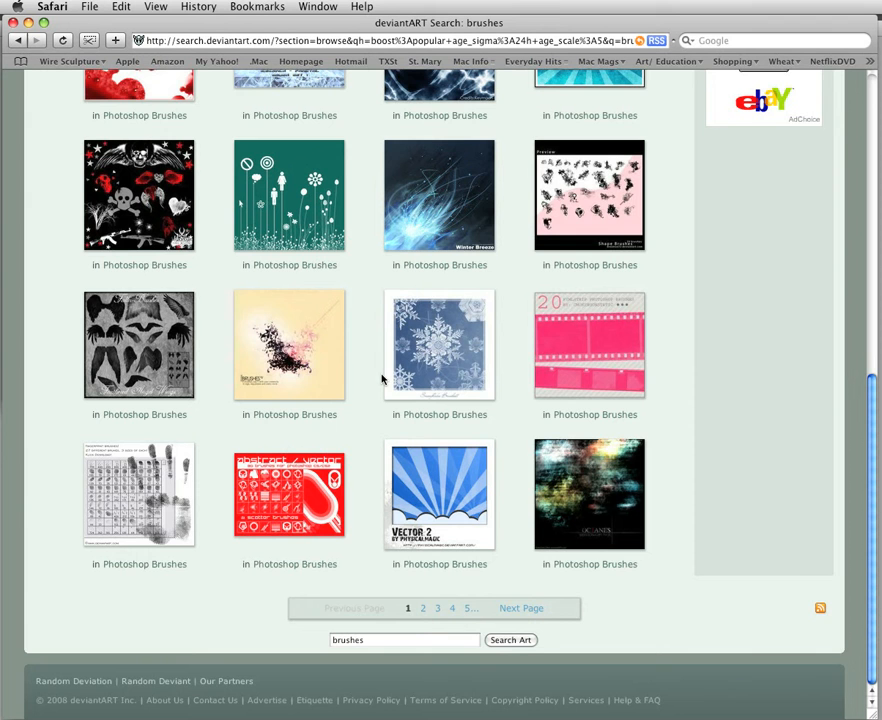
{"action": "left_click", "coordinate": [502, 609]}
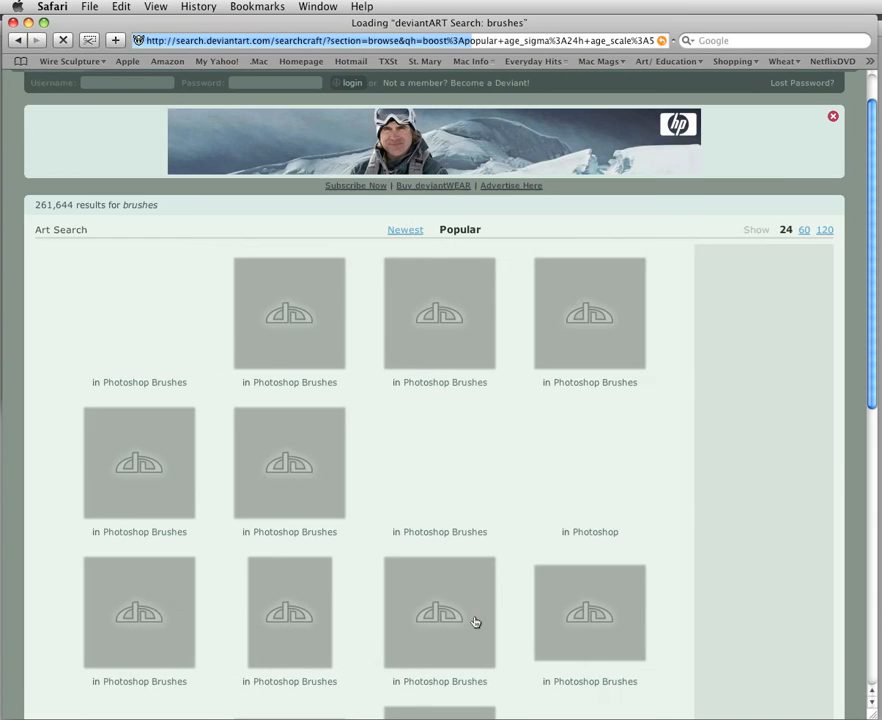
{"action": "scroll", "coordinate": [475, 622], "scroll_direction": "down", "scroll_amount": 5}
{"action": "scroll", "coordinate": [474, 619], "scroll_direction": "down", "scroll_amount": 2}
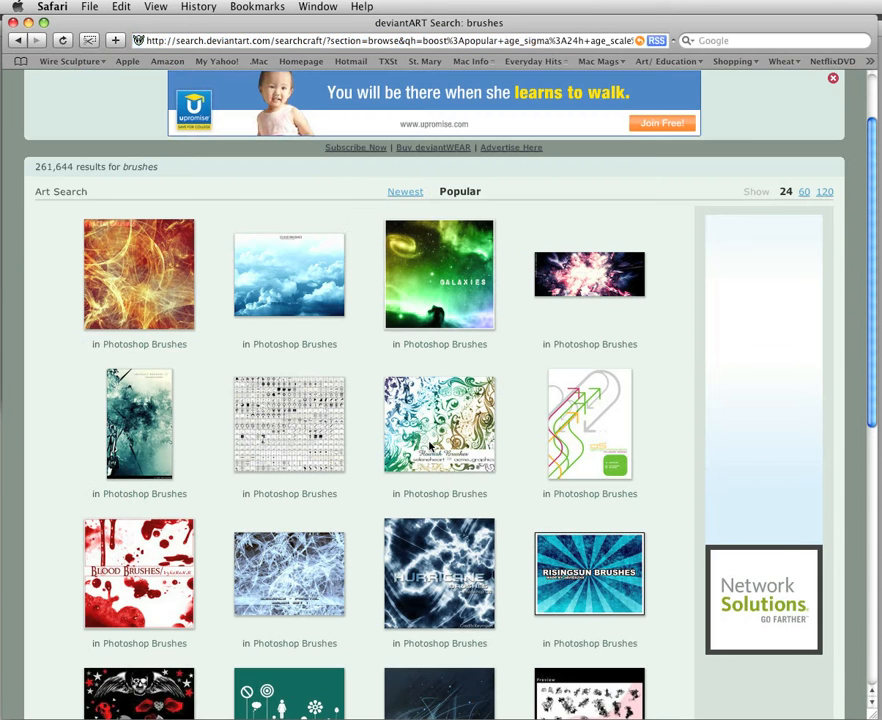
Open the Flourish Brushes set from the results and read the artist's comments on its contents and Photoshop compatibility
{"action": "left_click", "coordinate": [430, 445]}
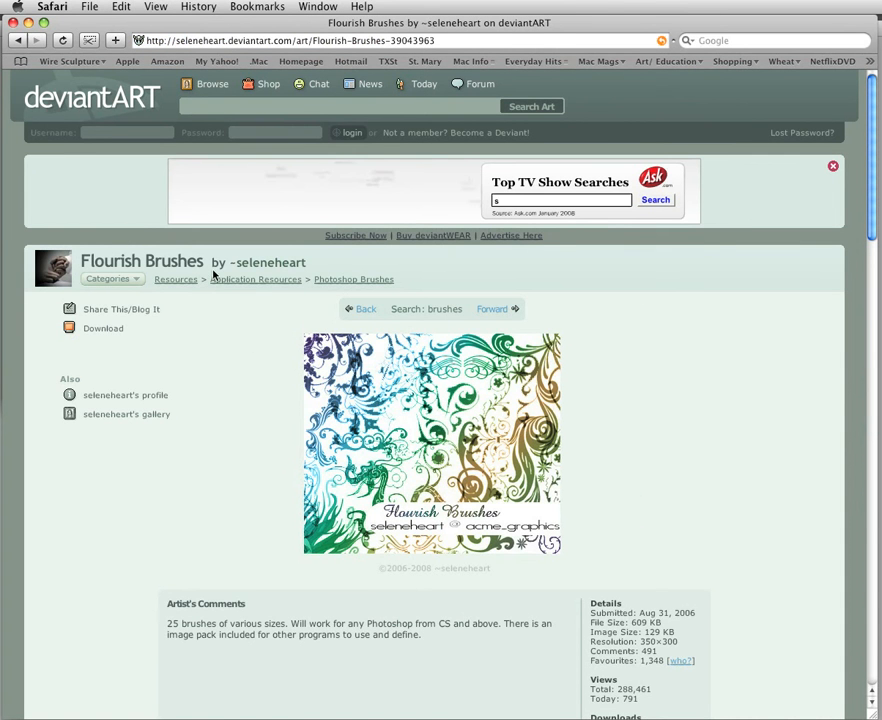
{"action": "scroll", "coordinate": [312, 390], "scroll_direction": "down", "scroll_amount": 2}
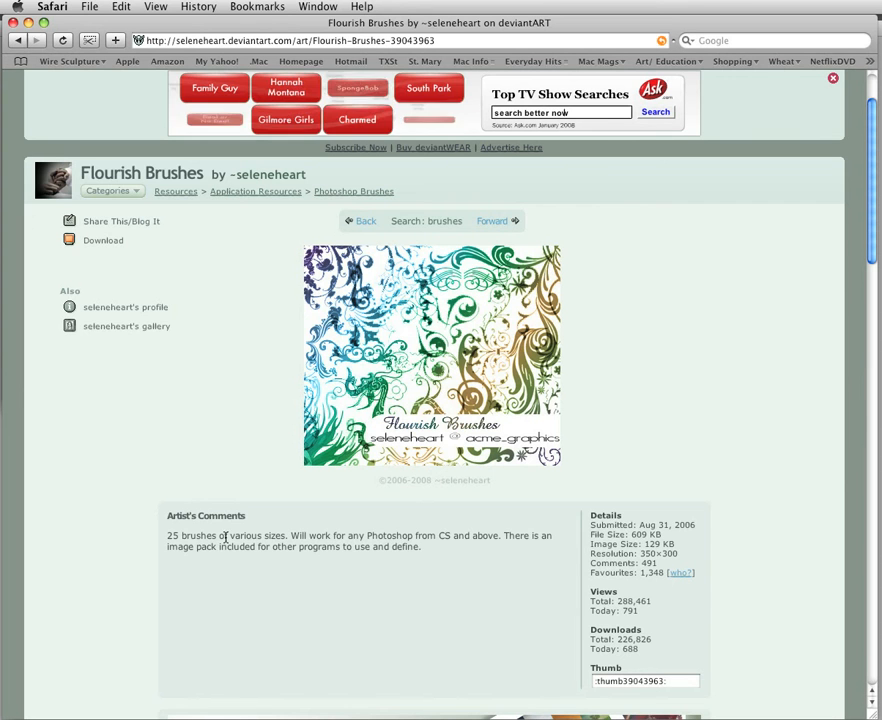
{"action": "left_click_drag", "start_coordinate": [258, 537], "coordinate": [473, 551]}
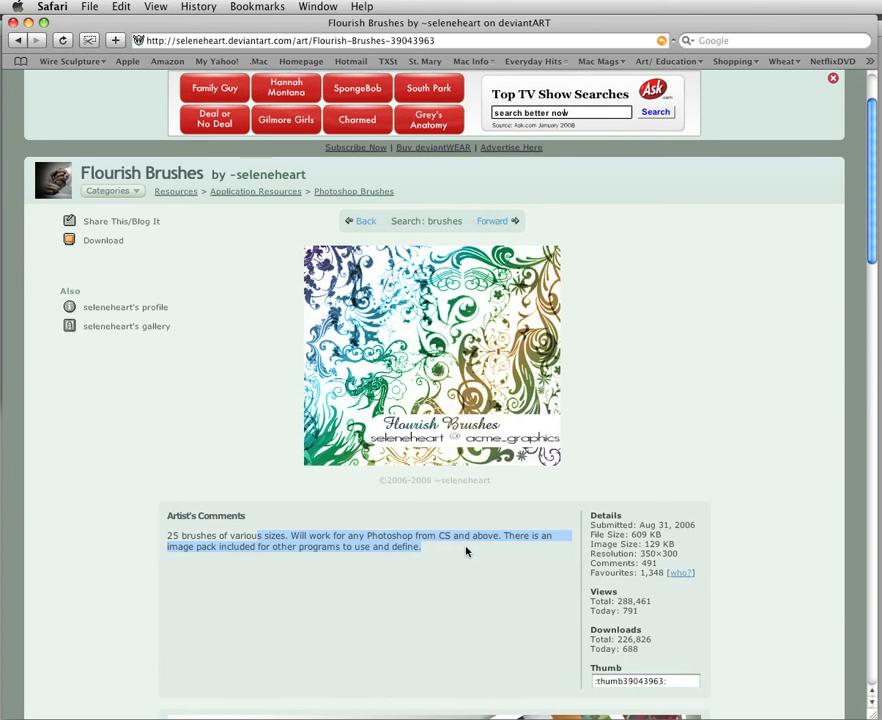
{"action": "left_click", "coordinate": [419, 606]}
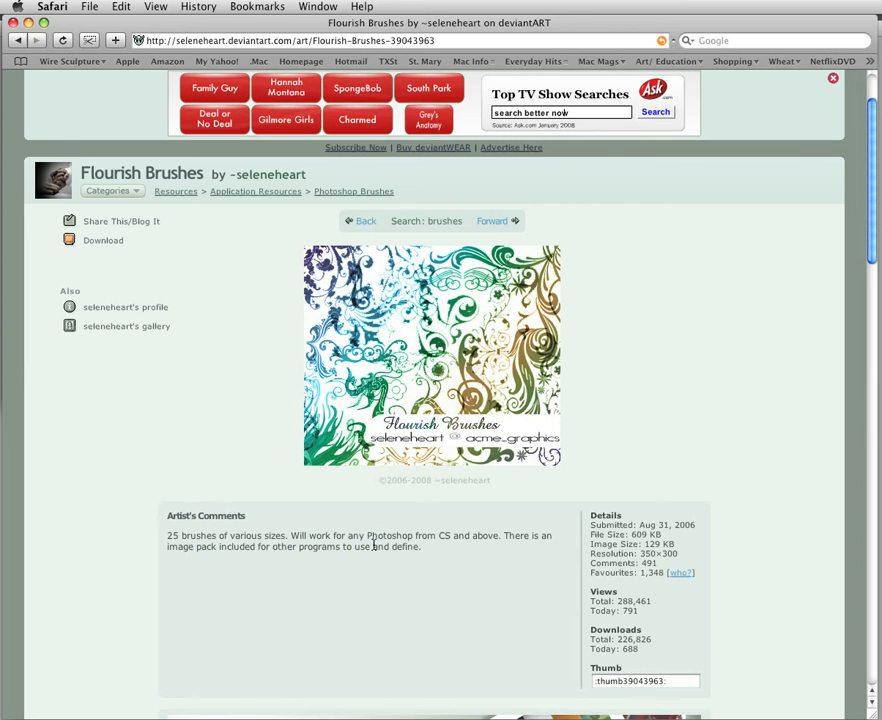
{"action": "triple_click", "coordinate": [419, 532]}
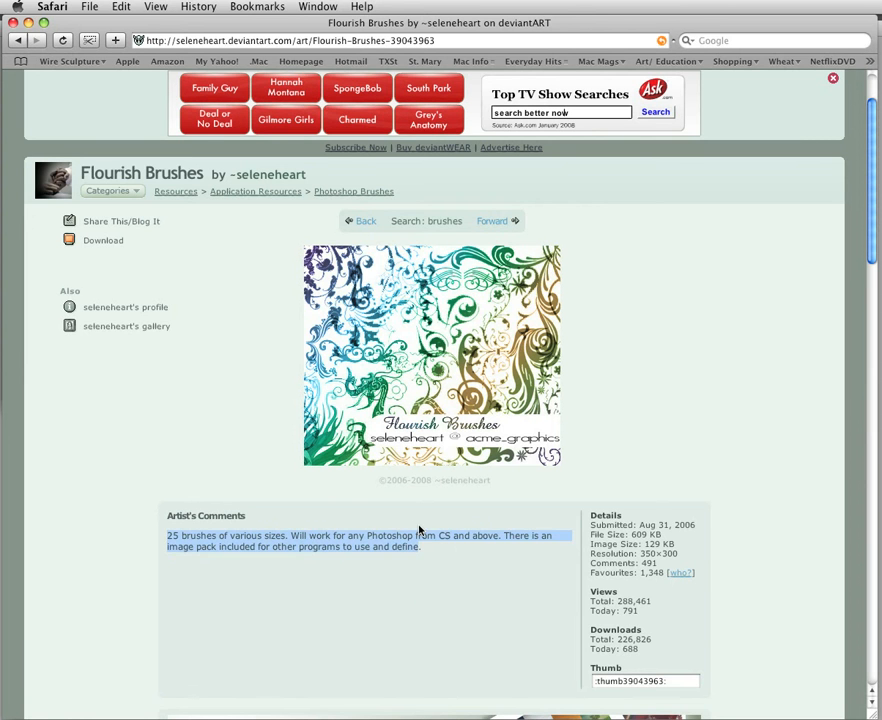
{"action": "left_click", "coordinate": [414, 533]}
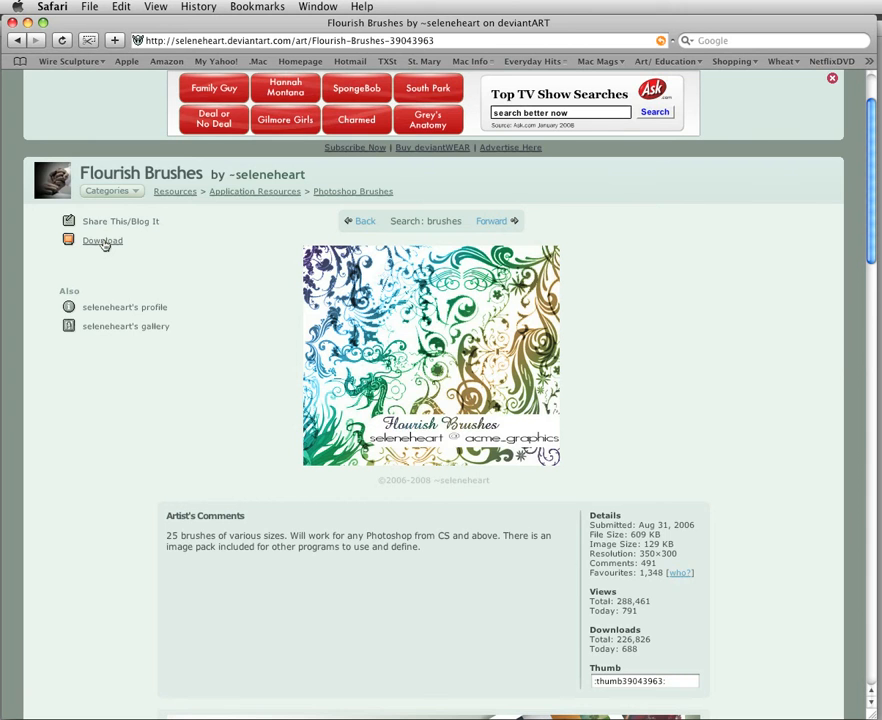
Switch to Finder and look through the seleneheart_flourishes-1 folder for its sample images and the seleneheart_flourishes.abr brush file
{"action": "key", "text": "super+Tab"}
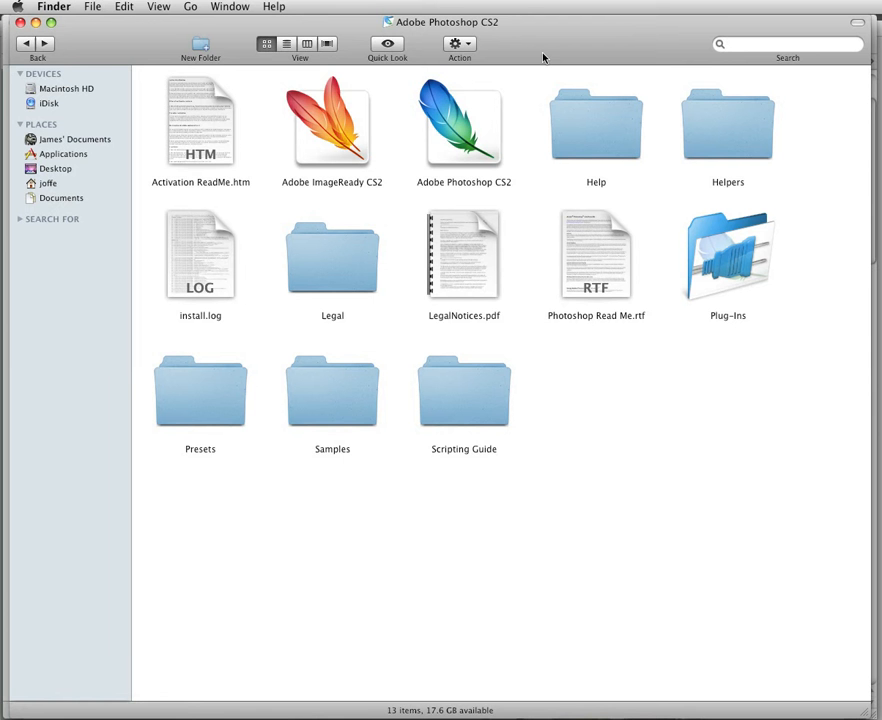
{"action": "left_click_drag", "start_coordinate": [543, 57], "coordinate": [543, 93]}
{"action": "left_click", "coordinate": [560, 43]}
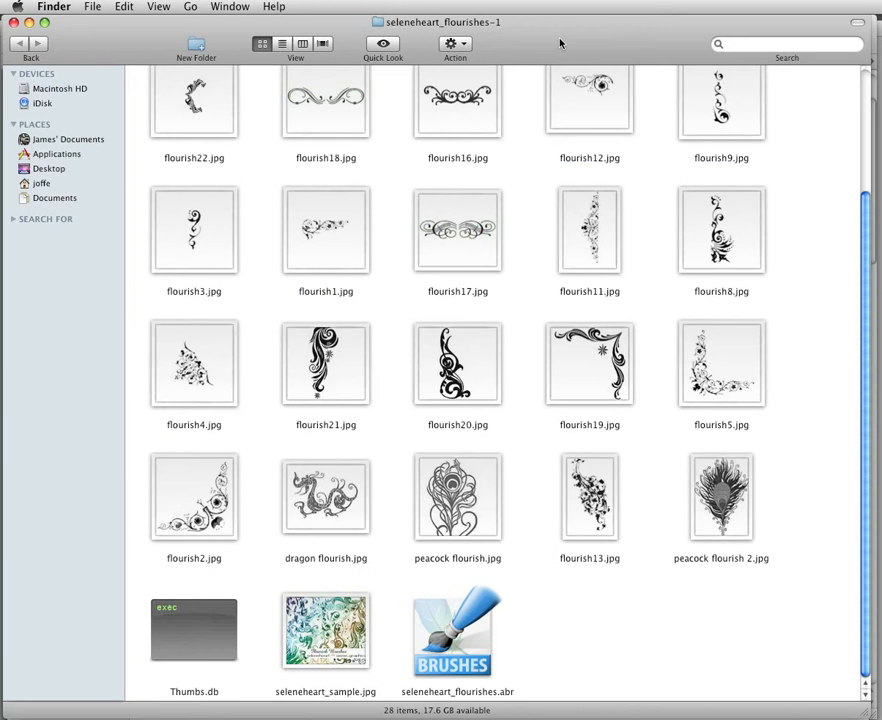
{"action": "scroll", "coordinate": [496, 342], "scroll_direction": "up", "scroll_amount": 4}
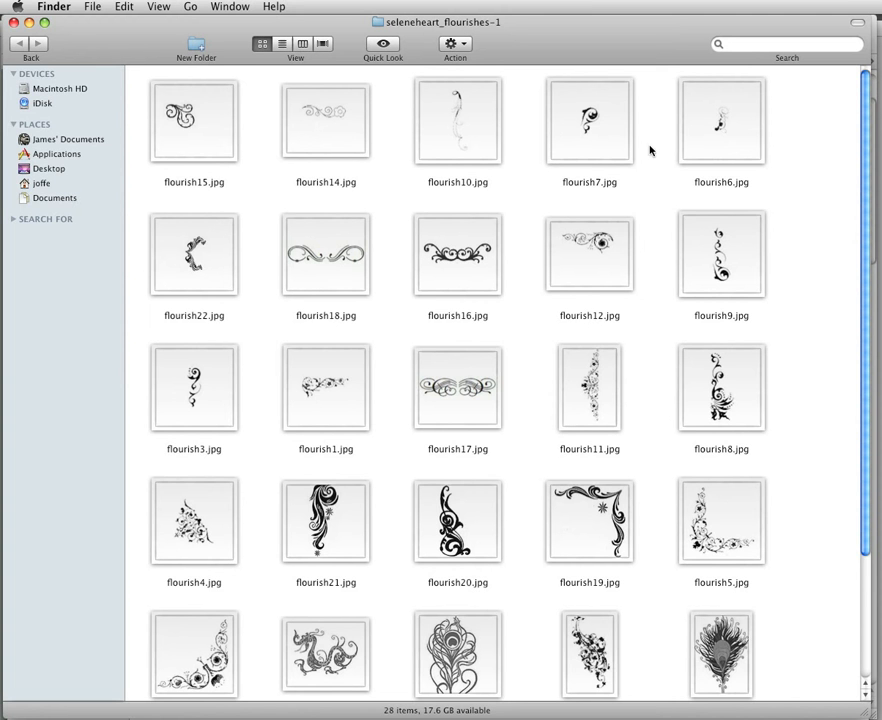
{"action": "scroll", "coordinate": [603, 213], "scroll_direction": "down", "scroll_amount": 5}
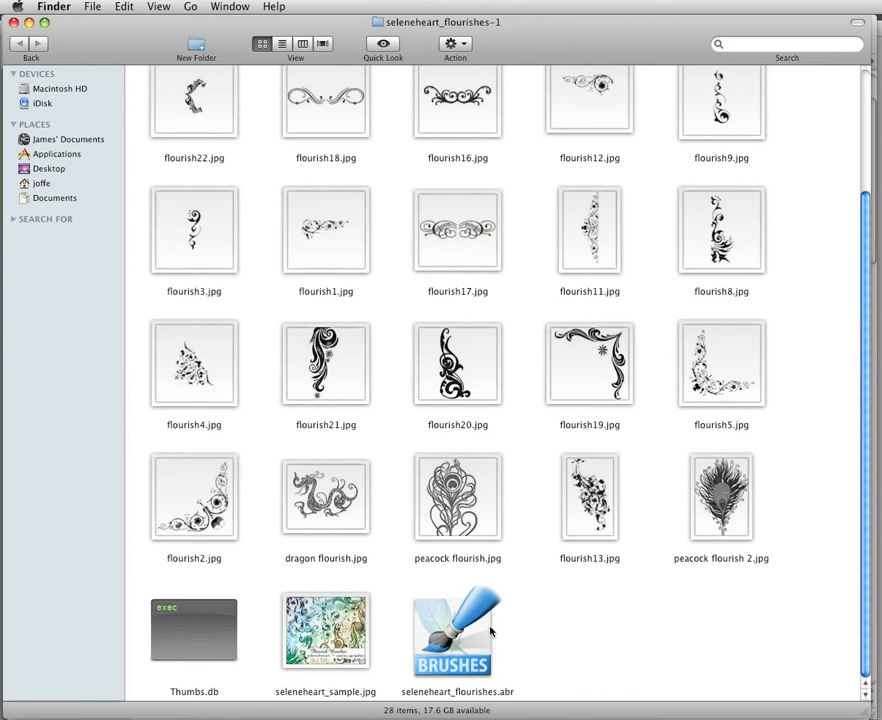
Move and shrink the seleneheart_flourishes-1 window to uncover the Adobe Photoshop CS2 folder while keeping the .abr brush file in view
{"action": "left_click_drag", "start_coordinate": [722, 19], "coordinate": [748, 4]}
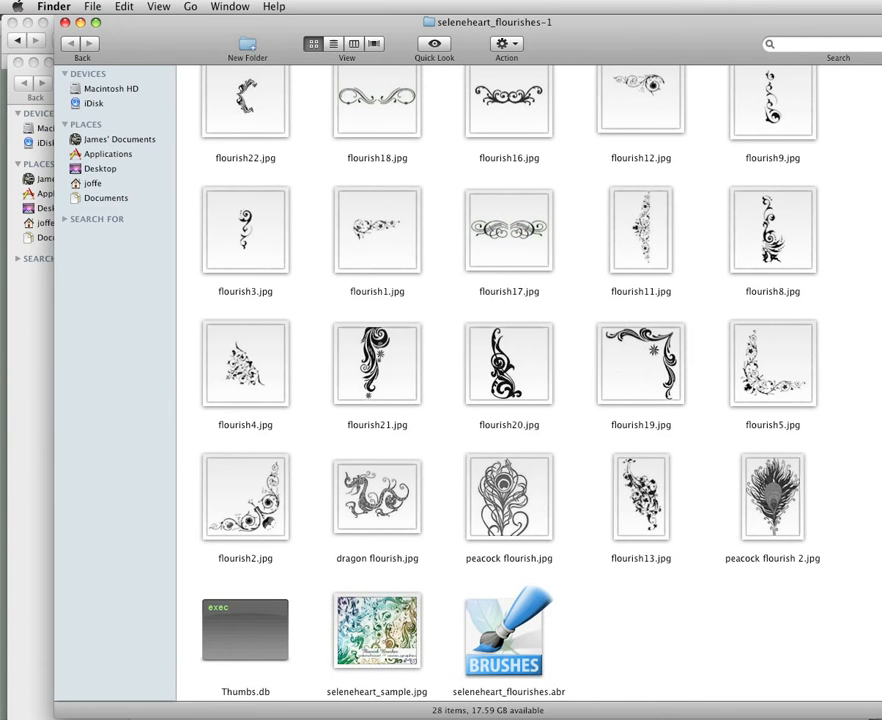
{"action": "left_click_drag", "start_coordinate": [881, 711], "coordinate": [401, 204]}
{"action": "scroll", "coordinate": [401, 204], "scroll_direction": "down", "scroll_amount": 10}
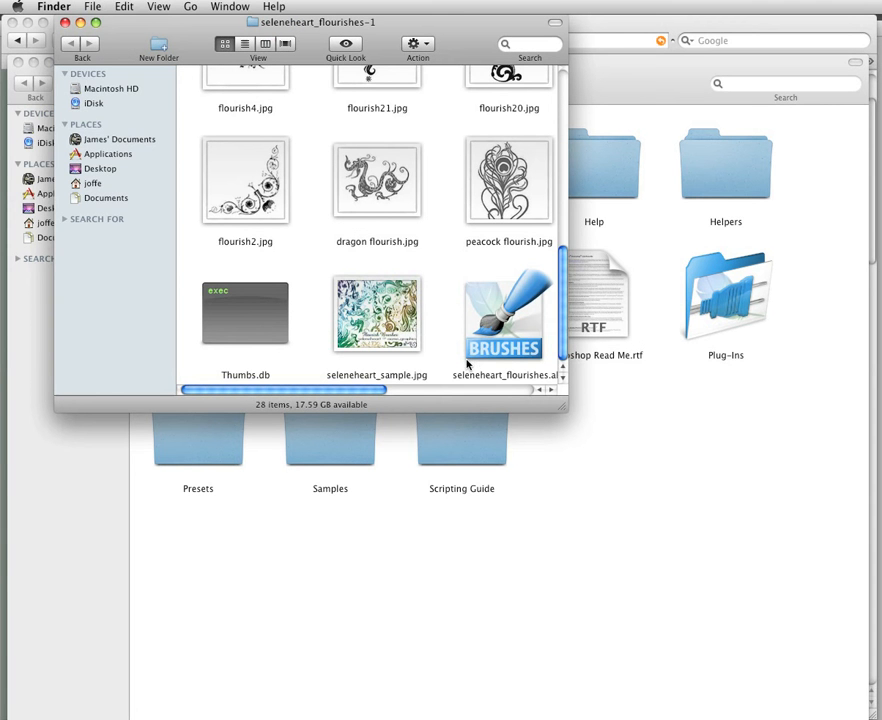
Move seleneheart_flourishes.abr into the Adobe Photoshop Only folder inside Photoshop CS2's Brushes presets, check it there, and close the Brushes window
{"action": "mouse_move", "coordinate": [496, 330]}
{"action": "left_mouse_down"}
{"action": "mouse_move", "coordinate": [479, 332]}
{"action": "mouse_move", "coordinate": [612, 450]}
{"action": "mouse_move", "coordinate": [573, 410]}
{"action": "mouse_move", "coordinate": [555, 270]}
{"action": "mouse_move", "coordinate": [640, 462]}
{"action": "mouse_move", "coordinate": [266, 451]}
{"action": "mouse_move", "coordinate": [443, 546]}
{"action": "mouse_move", "coordinate": [318, 186]}
{"action": "mouse_move", "coordinate": [450, 196]}
{"action": "mouse_move", "coordinate": [463, 186]}
{"action": "mouse_move", "coordinate": [415, 338]}
{"action": "mouse_move", "coordinate": [228, 416]}
{"action": "mouse_move", "coordinate": [197, 420]}
{"action": "mouse_move", "coordinate": [657, 520]}
{"action": "mouse_move", "coordinate": [205, 173]}
{"action": "mouse_move", "coordinate": [591, 355]}
{"action": "mouse_move", "coordinate": [599, 338]}
{"action": "left_mouse_up"}
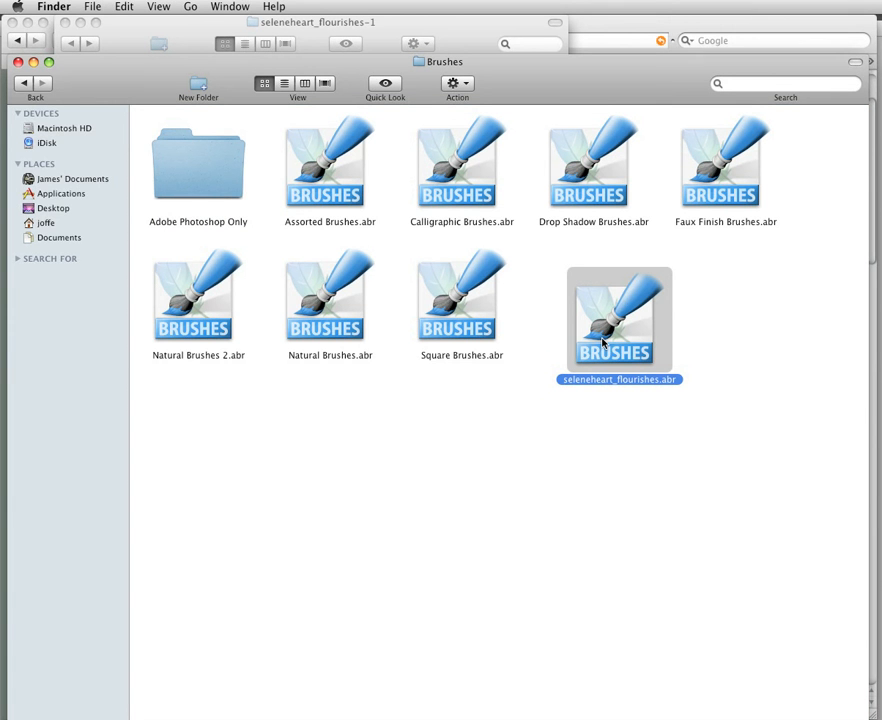
{"action": "left_click", "coordinate": [185, 161]}
{"action": "double_click", "coordinate": [185, 161]}
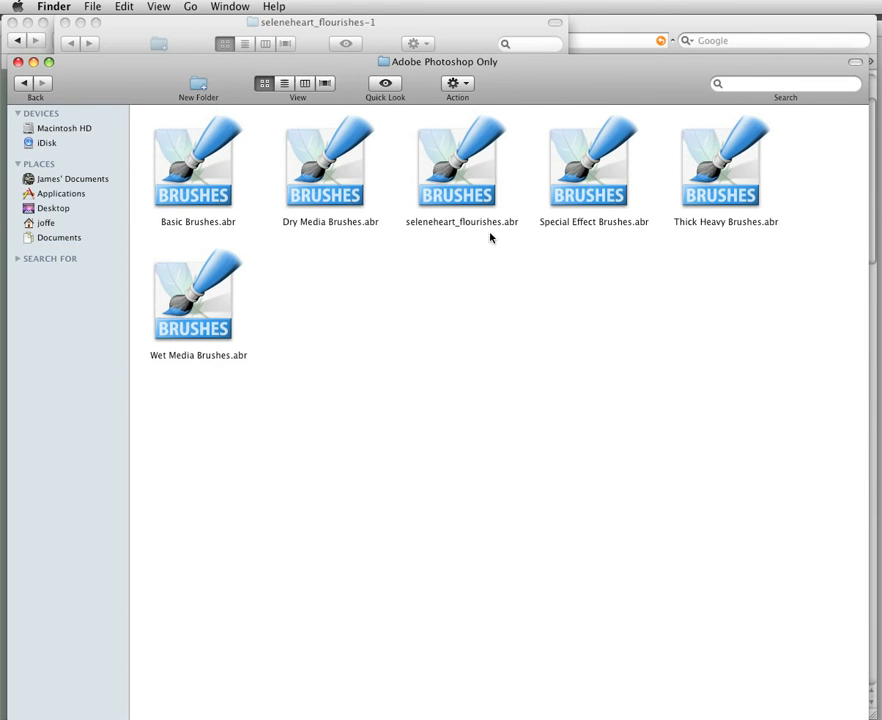
{"action": "left_click", "coordinate": [24, 86]}
{"action": "left_click_drag", "start_coordinate": [24, 86], "coordinate": [630, 335]}
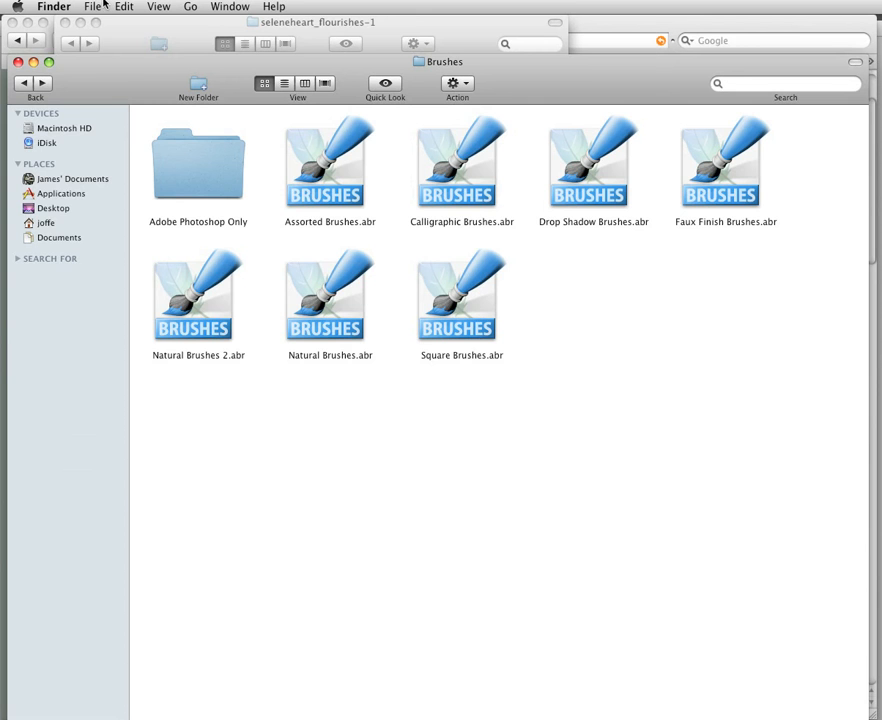
{"action": "left_click", "coordinate": [17, 62]}
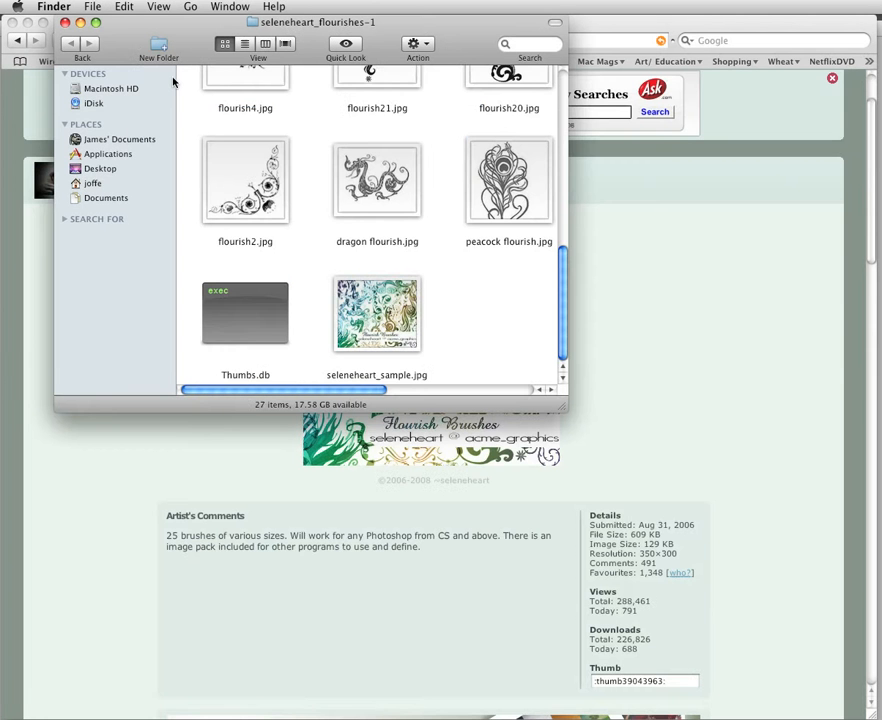
Enlarge the seleneheart_flourishes-1 window, look through its flourish sample images, and close the window
{"action": "scroll", "coordinate": [430, 246], "scroll_direction": "up", "scroll_amount": 10}
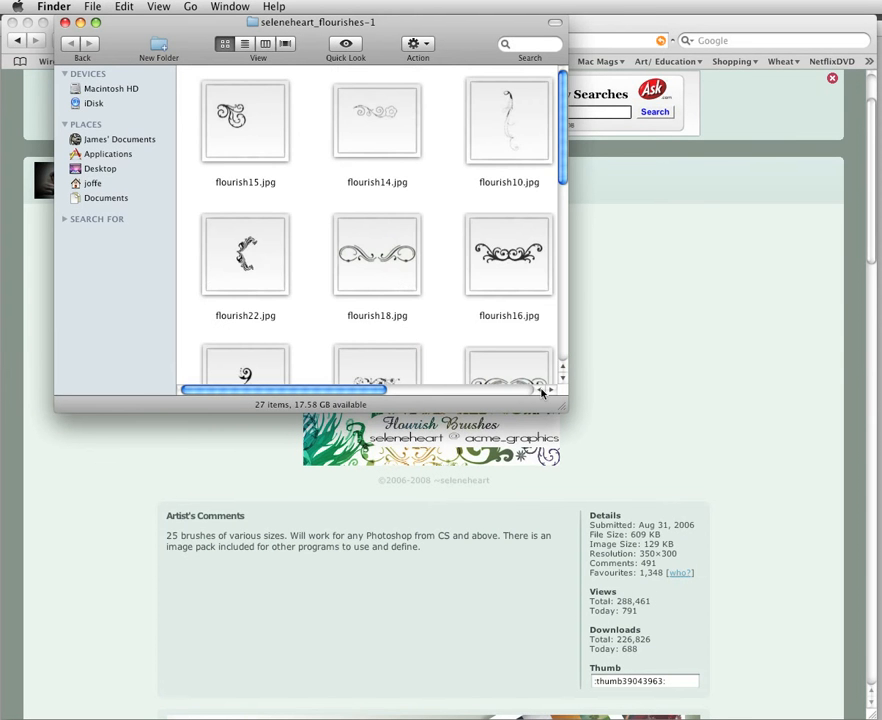
{"action": "left_click_drag", "start_coordinate": [558, 405], "coordinate": [748, 578]}
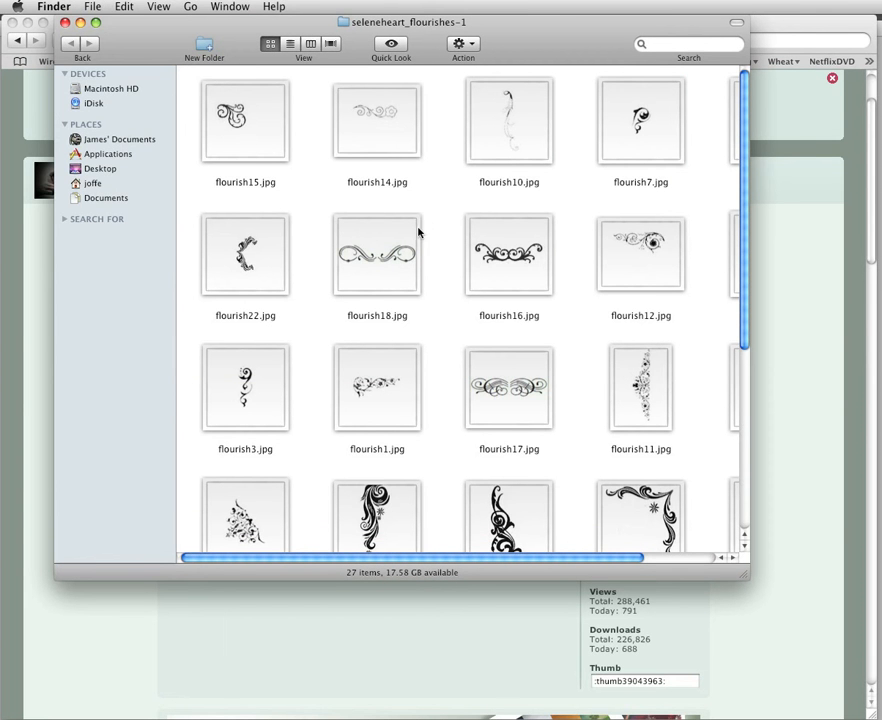
{"action": "scroll", "coordinate": [553, 391], "scroll_direction": "down", "scroll_amount": 5}
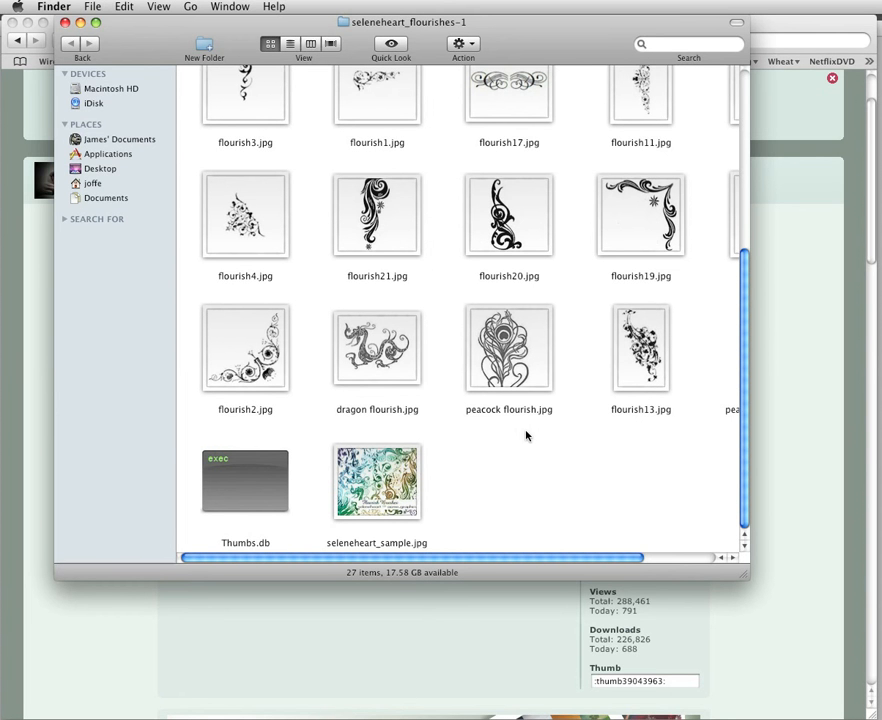
{"action": "left_click", "coordinate": [65, 23]}
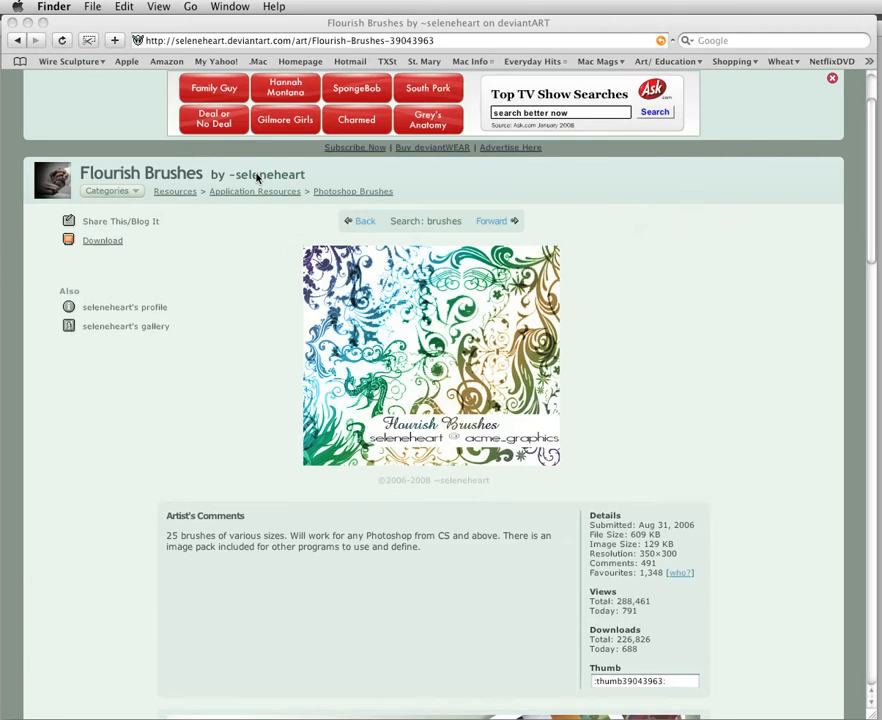
Look through the popular artwork on deviantART's Browse Art page and quit Safari
{"action": "scroll", "coordinate": [257, 178], "scroll_direction": "up", "scroll_amount": 2}
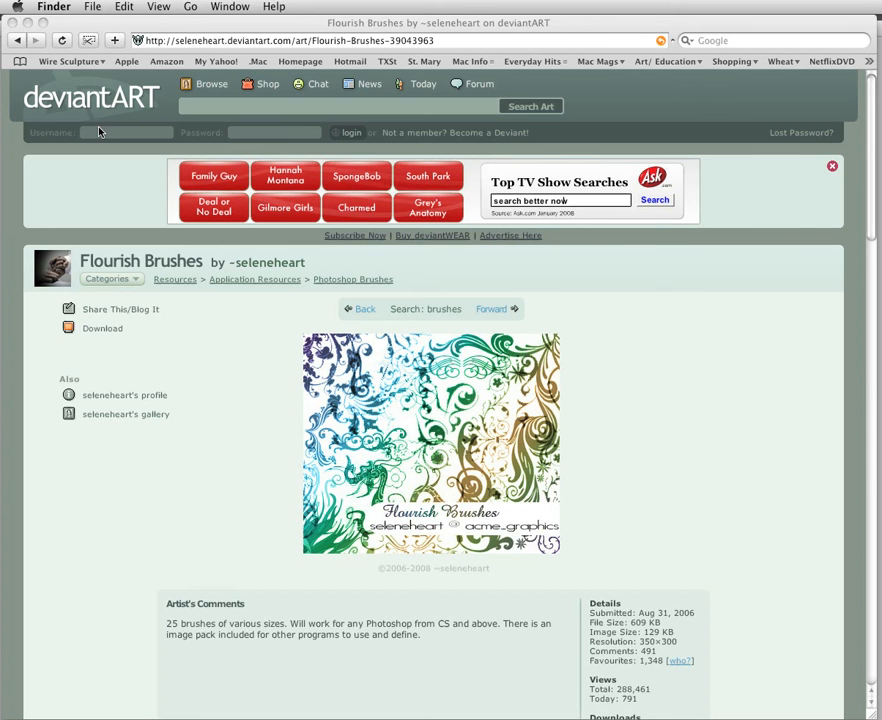
{"action": "left_click", "coordinate": [214, 87]}
{"action": "left_click", "coordinate": [214, 87]}
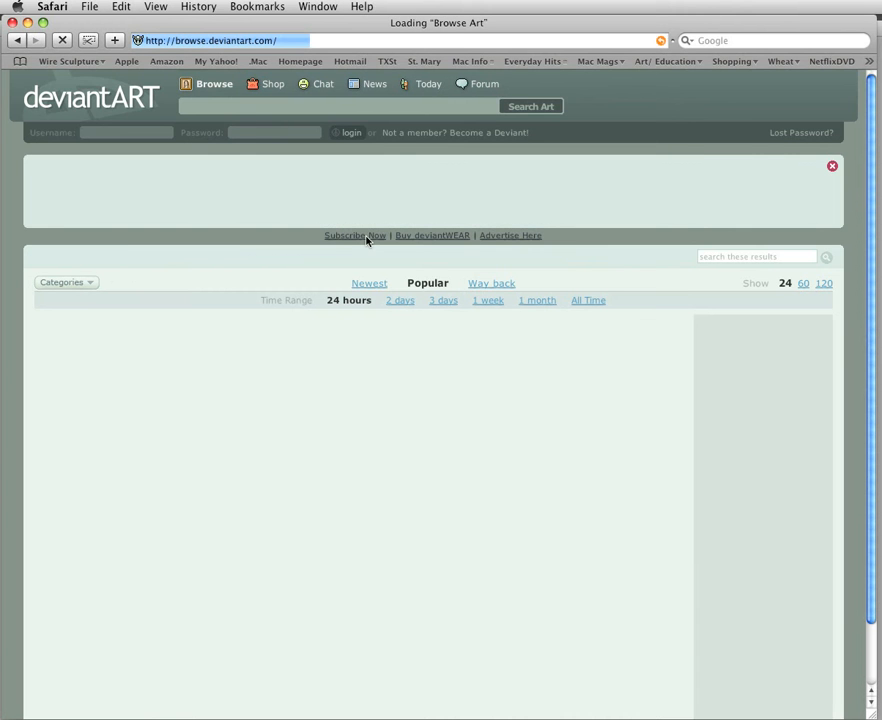
{"action": "scroll", "coordinate": [376, 267], "scroll_direction": "down", "scroll_amount": 3}
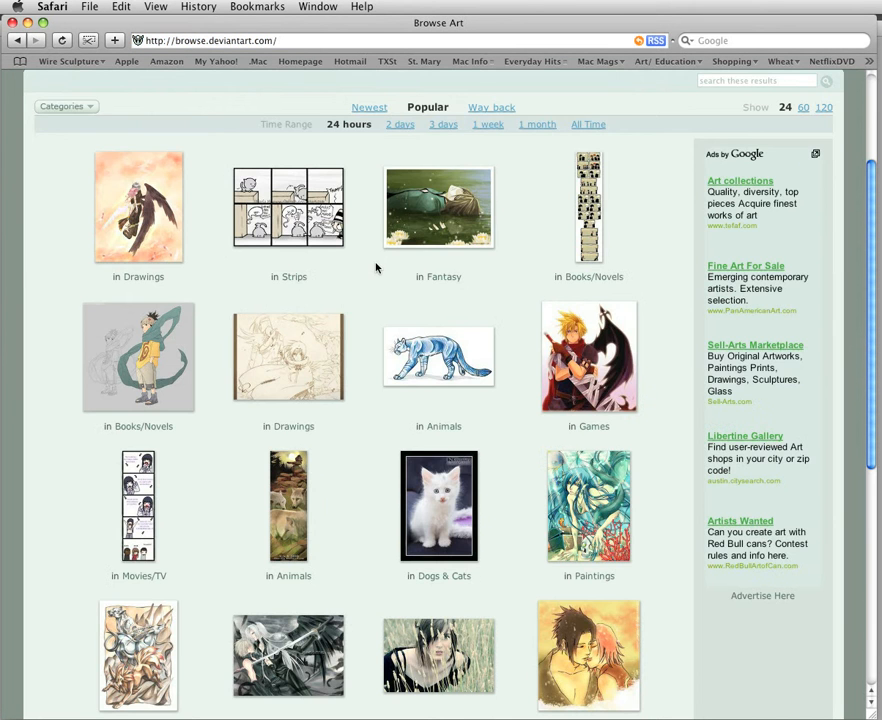
{"action": "scroll", "coordinate": [376, 268], "scroll_direction": "up", "scroll_amount": 3}
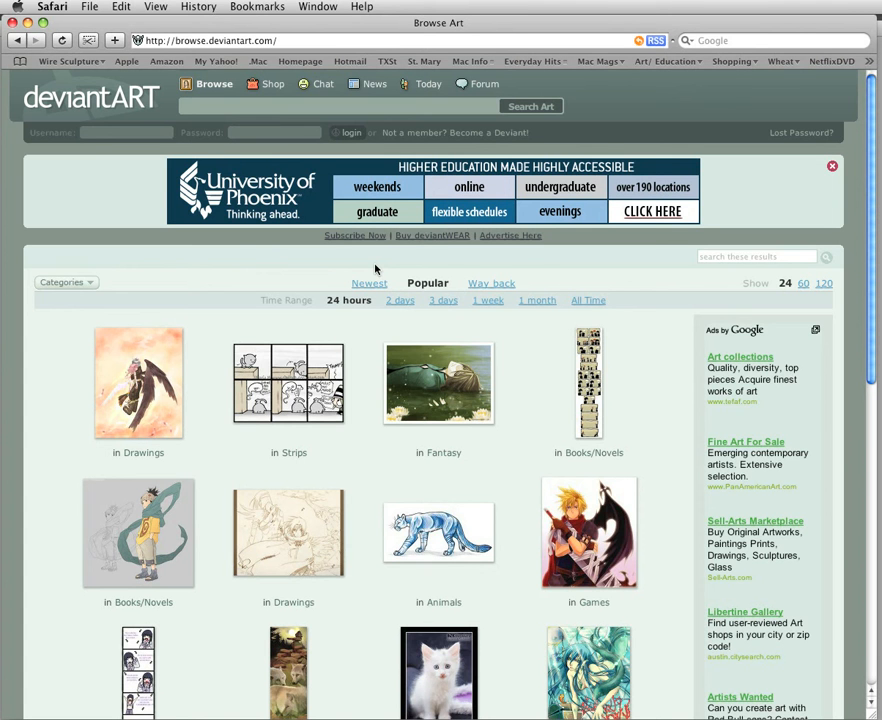
{"action": "key", "text": "super+q"}
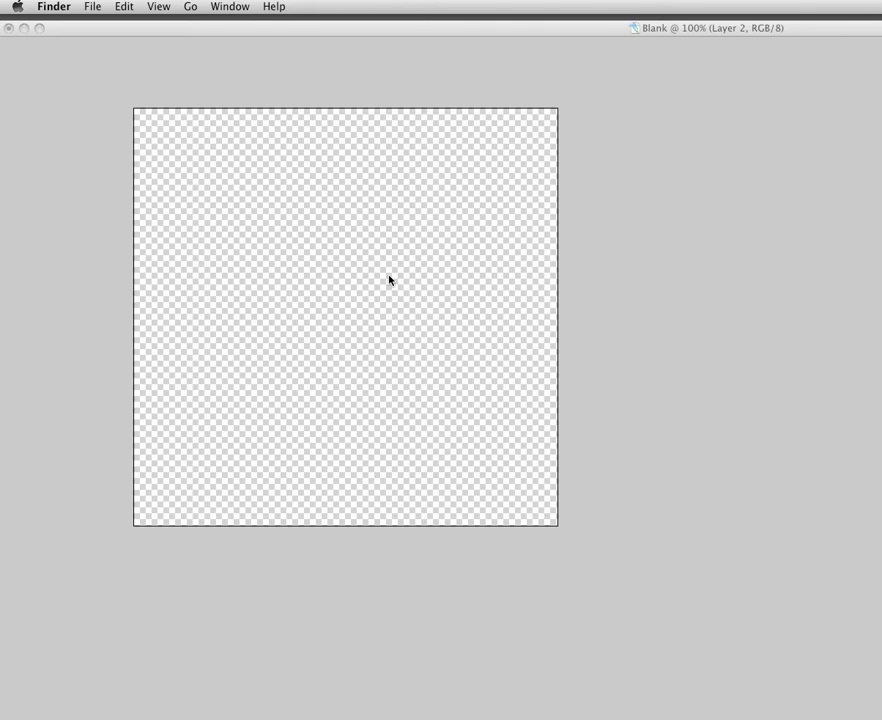
Switch to Photoshop and paint a looping stroke across the blank canvas using the Brush tool with the hard round 13 px preset
{"action": "left_click", "coordinate": [390, 280]}
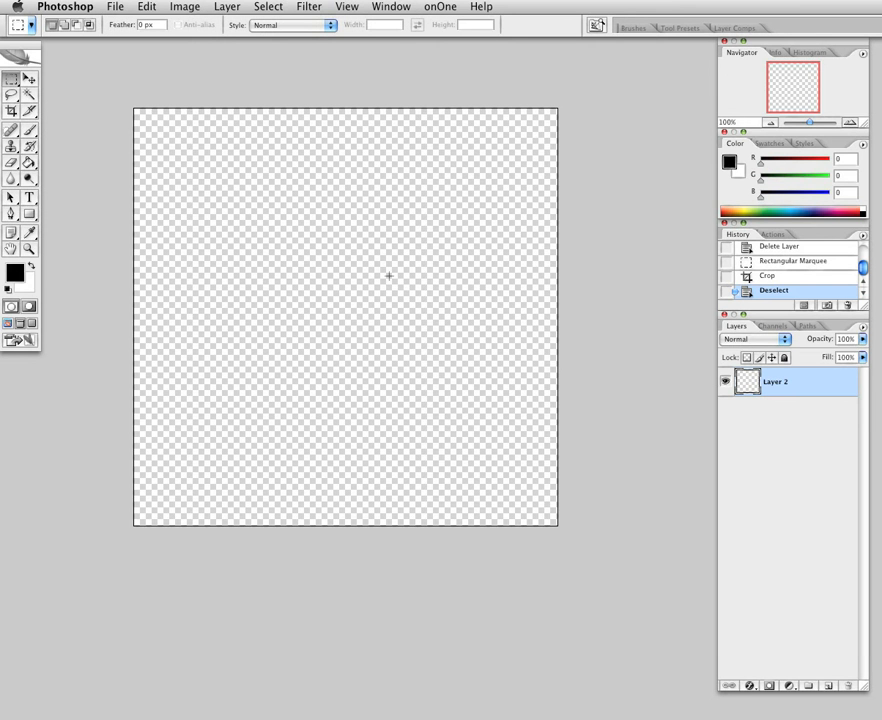
{"action": "left_click", "coordinate": [29, 130]}
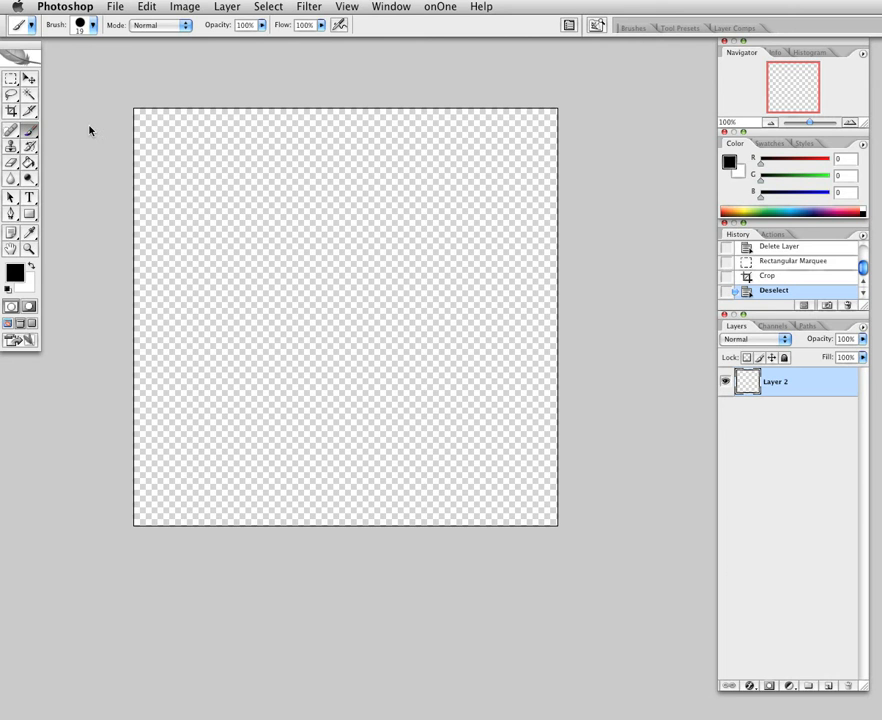
{"action": "left_click", "coordinate": [637, 31]}
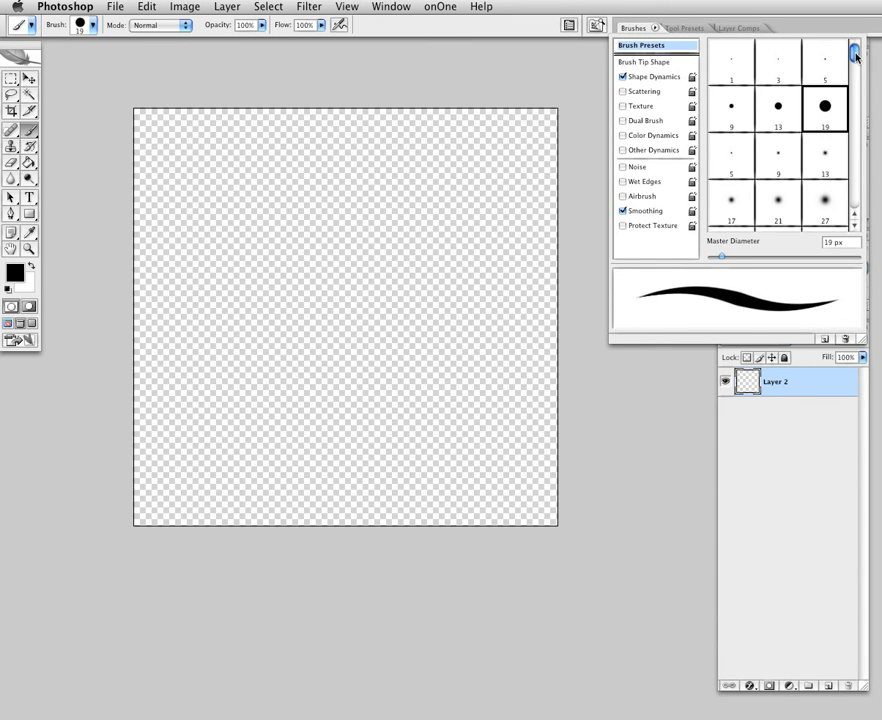
{"action": "mouse_move", "coordinate": [855, 56]}
{"action": "left_mouse_down"}
{"action": "mouse_move", "coordinate": [854, 163]}
{"action": "mouse_move", "coordinate": [843, 49]}
{"action": "left_mouse_up"}
{"action": "left_click", "coordinate": [779, 106]}
{"action": "left_click_drag", "start_coordinate": [481, 200], "coordinate": [451, 229]}
{"action": "mouse_move", "coordinate": [380, 265]}
{"action": "left_mouse_down"}
{"action": "mouse_move", "coordinate": [437, 272]}
{"action": "mouse_move", "coordinate": [307, 315]}
{"action": "left_mouse_up"}
{"action": "left_click_drag", "start_coordinate": [361, 337], "coordinate": [267, 334]}
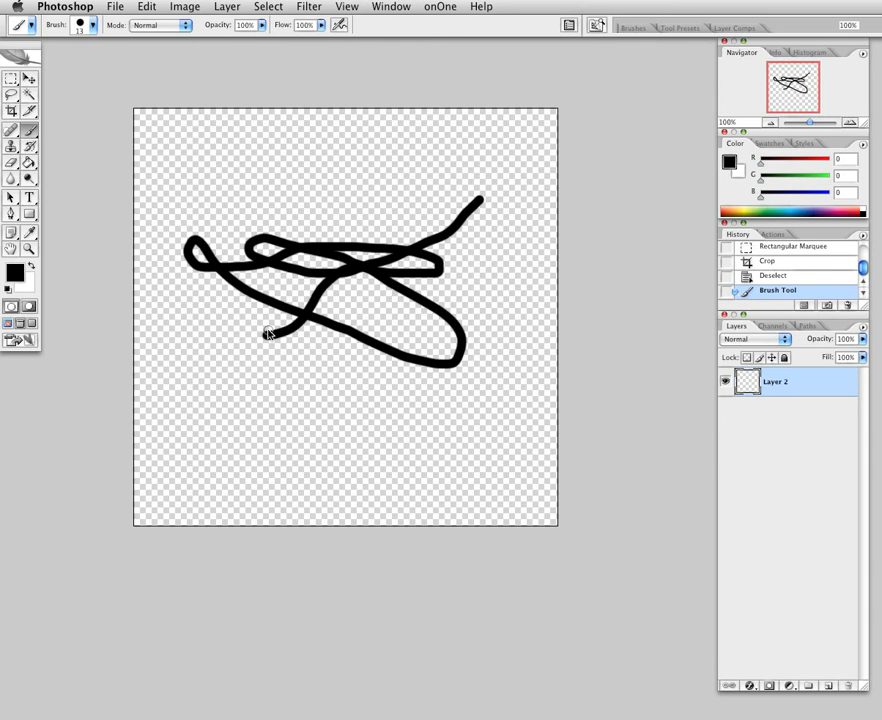
Lower the 13 px brush's hardness to 47% and paint a softer curved stroke across the scribble
{"action": "left_click", "coordinate": [92, 28]}
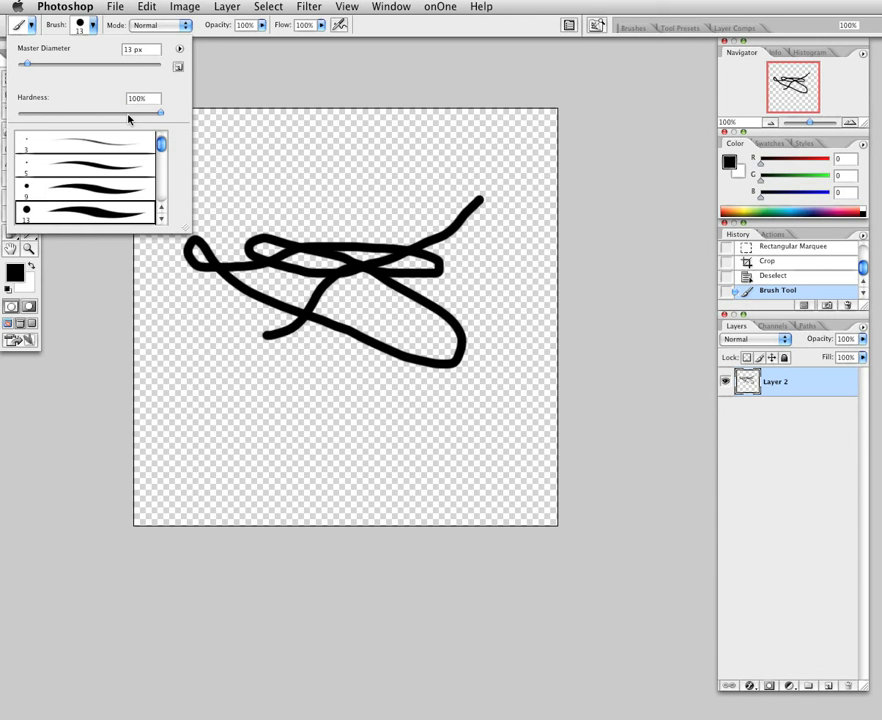
{"action": "mouse_move", "coordinate": [329, 170]}
{"action": "left_mouse_down"}
{"action": "mouse_move", "coordinate": [335, 185]}
{"action": "mouse_move", "coordinate": [455, 228]}
{"action": "left_mouse_up"}
{"action": "left_click_drag", "start_coordinate": [398, 278], "coordinate": [298, 382]}
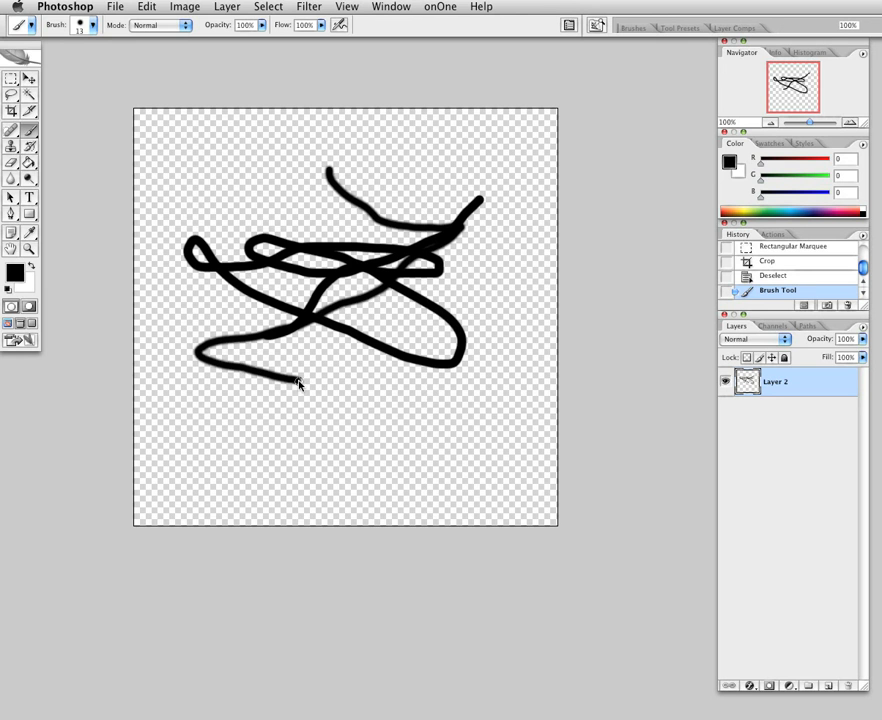
Choose the soft round 27 px brush preset and paint a blurry zigzag stroke through the middle and lower canvas
{"action": "left_click", "coordinate": [93, 25]}
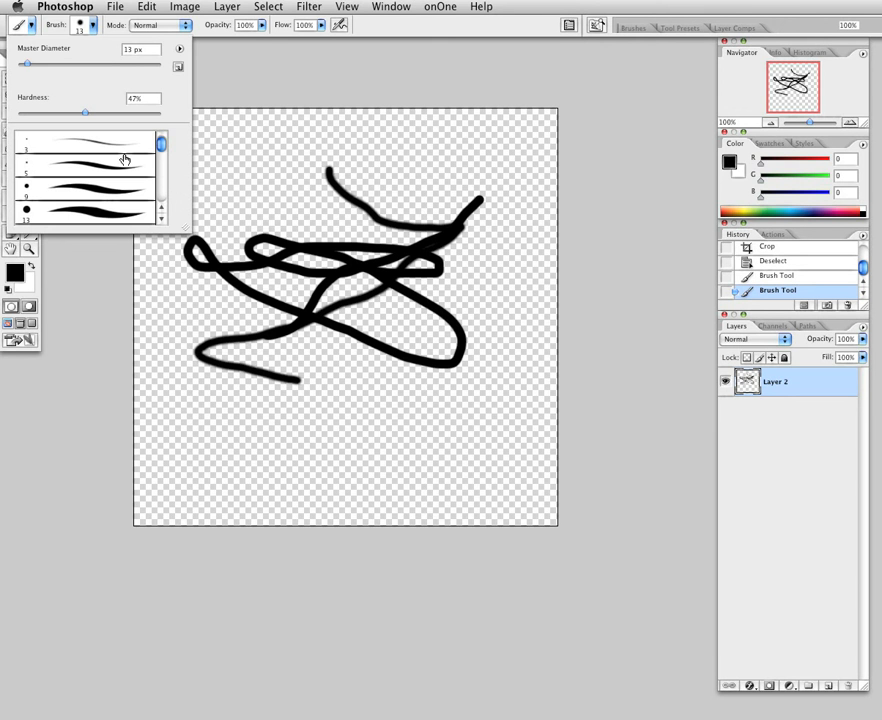
{"action": "scroll", "coordinate": [124, 159], "scroll_direction": "down", "scroll_amount": 2}
{"action": "scroll", "coordinate": [111, 206], "scroll_direction": "down", "scroll_amount": 1}
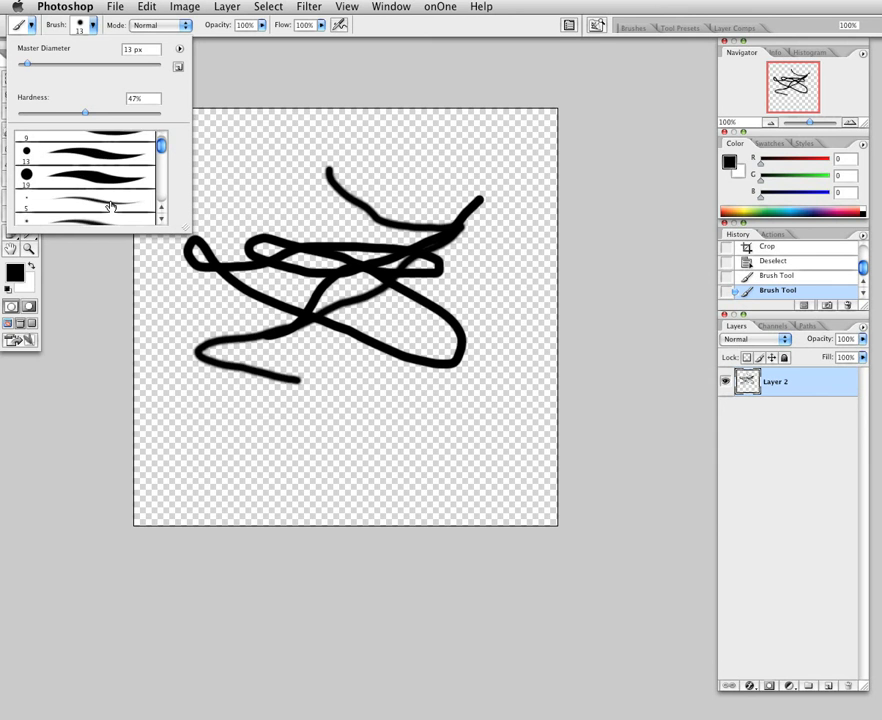
{"action": "scroll", "coordinate": [113, 173], "scroll_direction": "down", "scroll_amount": 3}
{"action": "scroll", "coordinate": [111, 205], "scroll_direction": "down", "scroll_amount": 1}
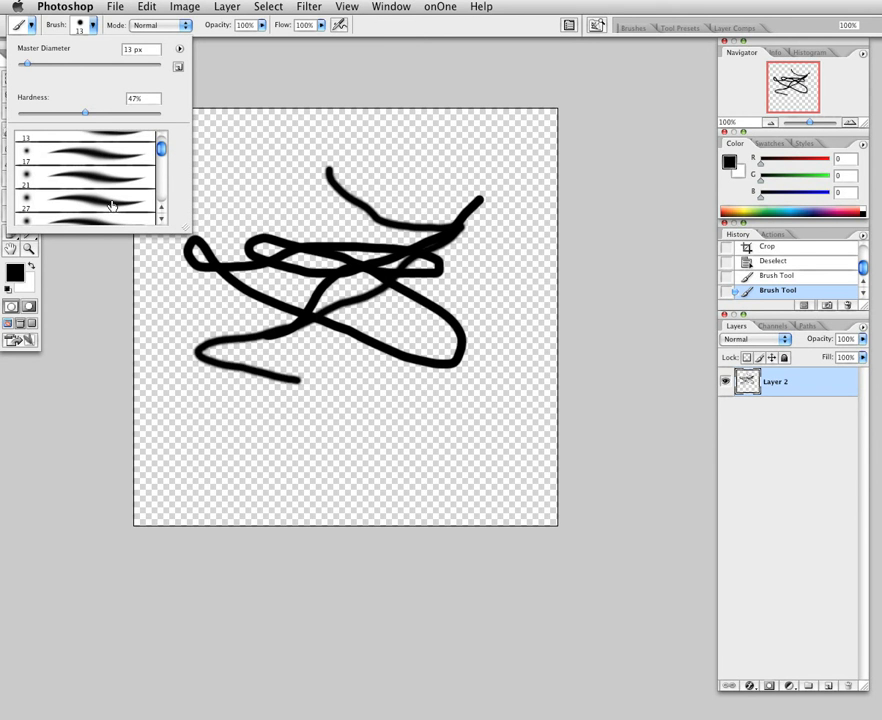
{"action": "left_click", "coordinate": [111, 205]}
{"action": "mouse_move", "coordinate": [315, 228]}
{"action": "left_mouse_down"}
{"action": "mouse_move", "coordinate": [232, 350]}
{"action": "mouse_move", "coordinate": [313, 411]}
{"action": "mouse_move", "coordinate": [388, 374]}
{"action": "left_mouse_up"}
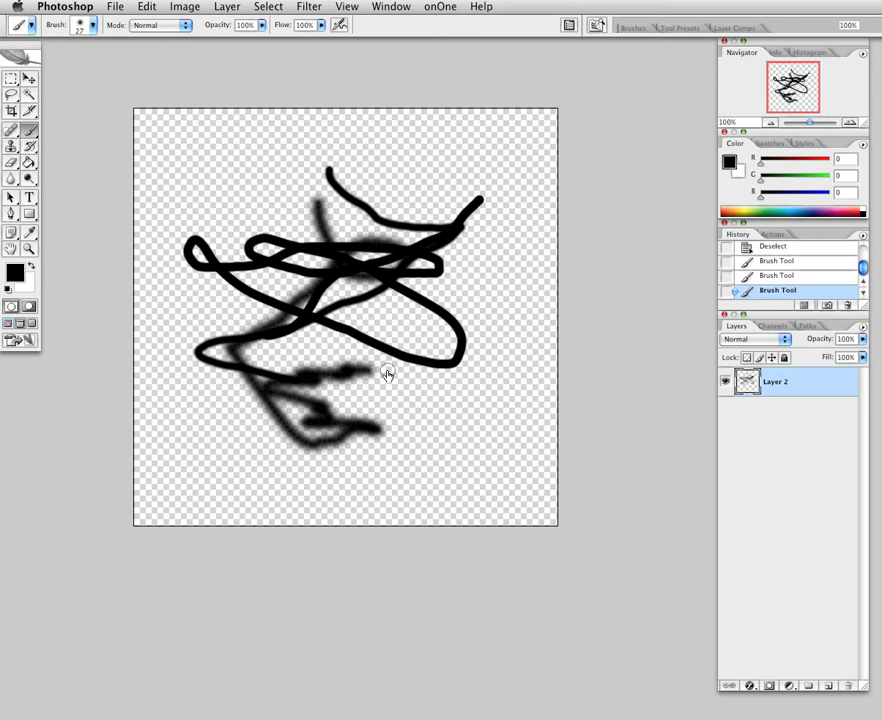
Choose the 46 px spatter brush preset and paint thick, rough-edged strokes diagonally across the canvas
{"action": "left_click", "coordinate": [633, 28]}
{"action": "scroll", "coordinate": [795, 150], "scroll_direction": "down", "scroll_amount": 2}
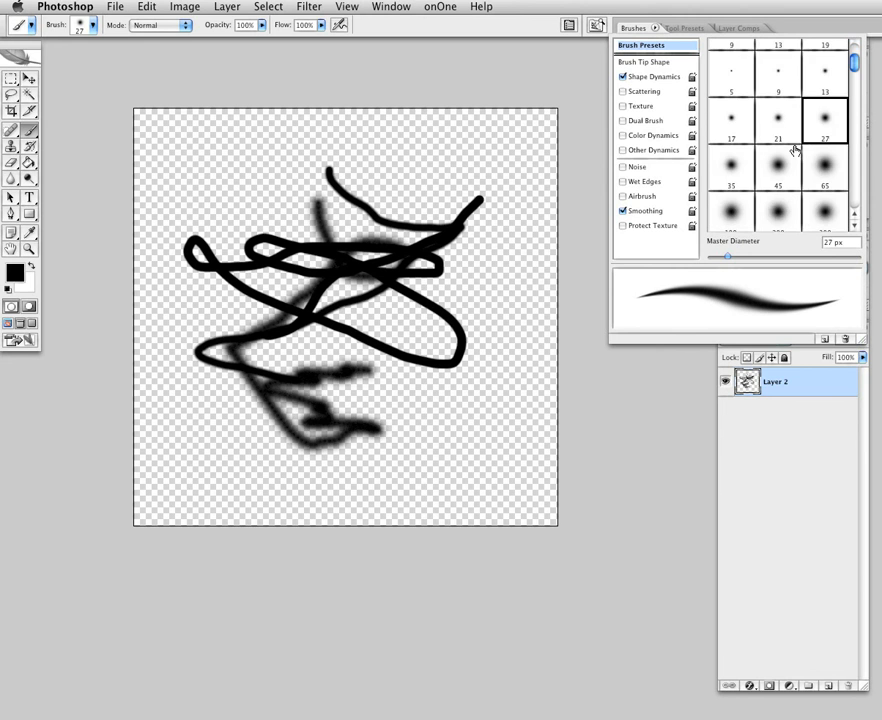
{"action": "scroll", "coordinate": [795, 150], "scroll_direction": "down", "scroll_amount": 2}
{"action": "scroll", "coordinate": [795, 150], "scroll_direction": "down", "scroll_amount": 2}
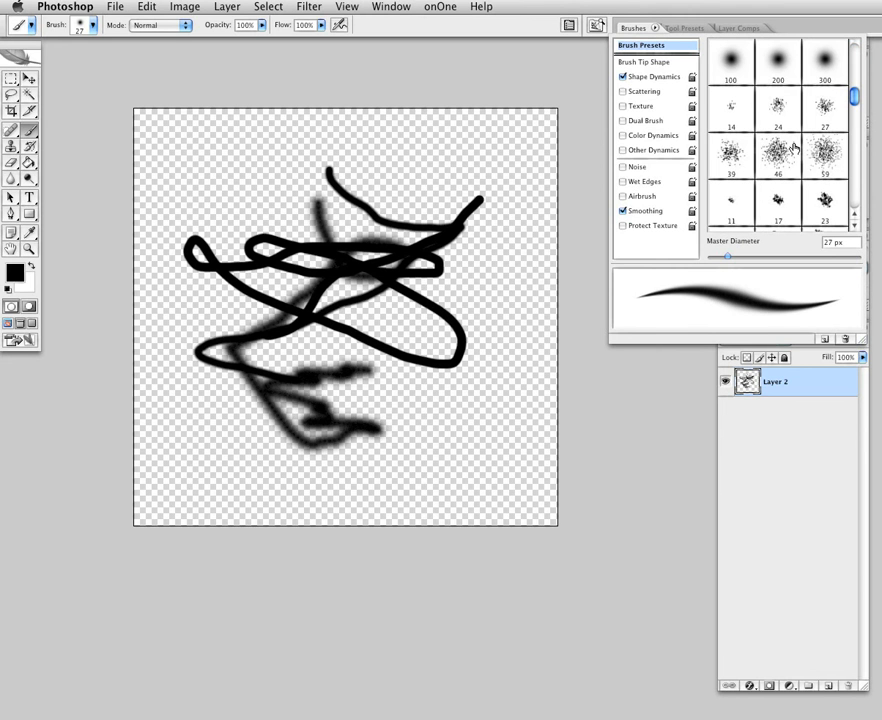
{"action": "left_click", "coordinate": [793, 150]}
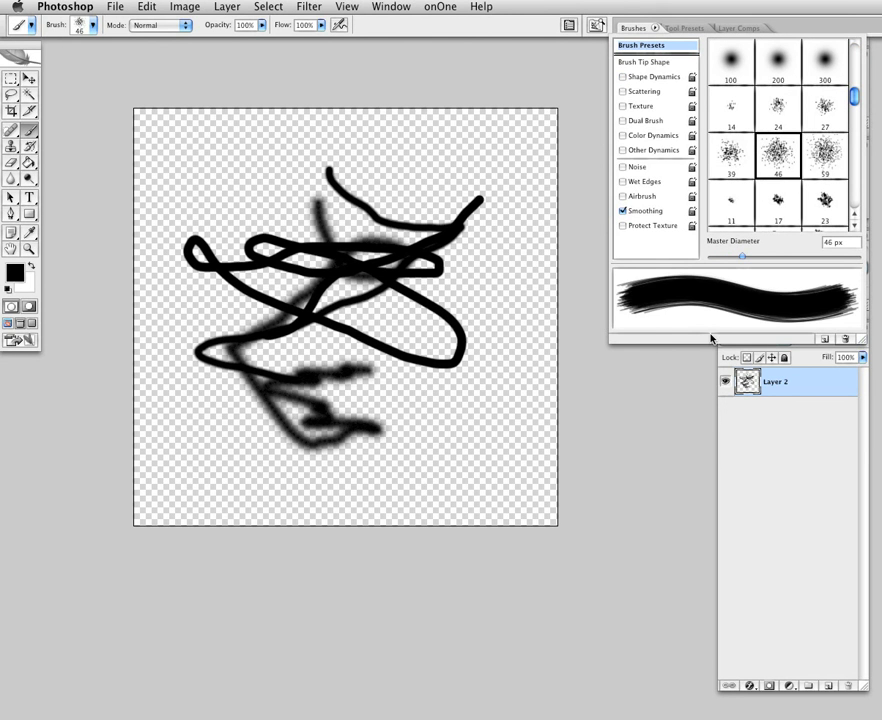
{"action": "left_click", "coordinate": [422, 246]}
{"action": "mouse_move", "coordinate": [422, 246]}
{"action": "left_mouse_down"}
{"action": "mouse_move", "coordinate": [185, 152]}
{"action": "mouse_move", "coordinate": [512, 375]}
{"action": "left_mouse_up"}
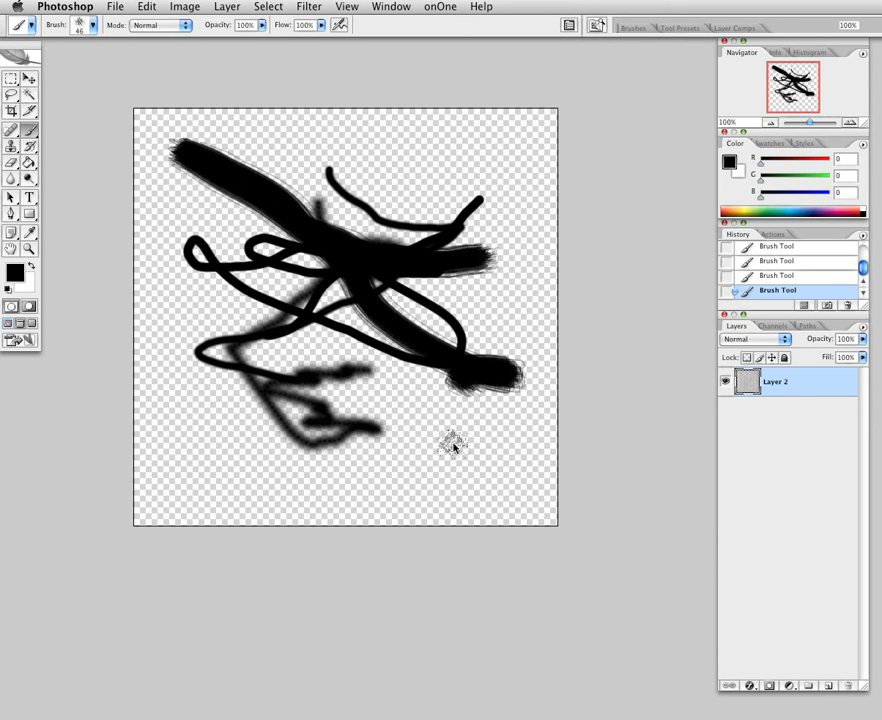
Stamp single 46 px spatter marks around the lower canvas and paint a looping spatter stroke over the lower-left scribble
{"action": "left_click", "coordinate": [452, 443]}
{"action": "left_click", "coordinate": [330, 460]}
{"action": "left_click", "coordinate": [201, 430]}
{"action": "left_click", "coordinate": [190, 348]}
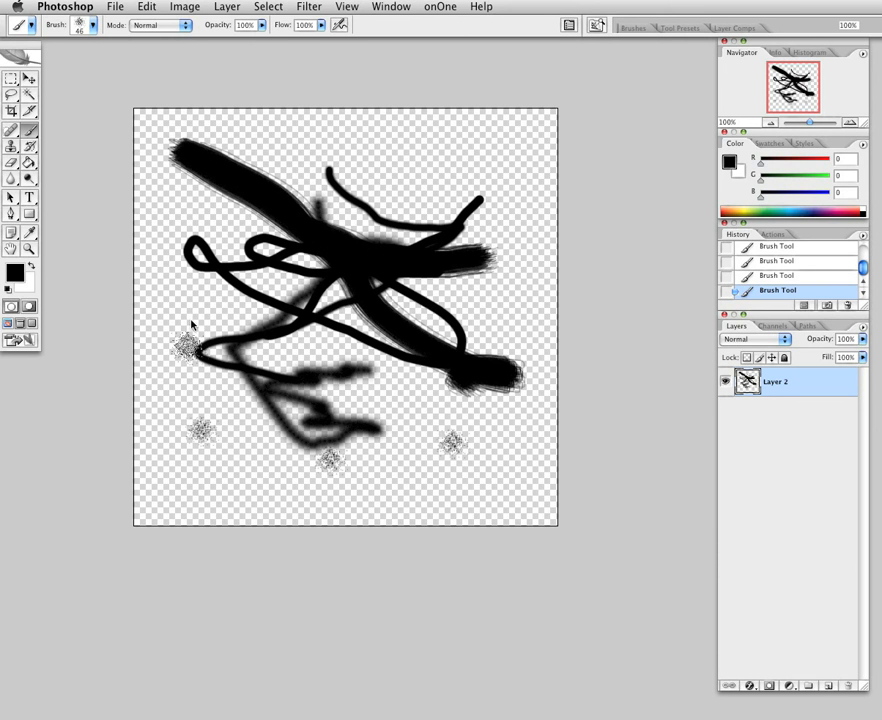
{"action": "mouse_move", "coordinate": [164, 269]}
{"action": "left_mouse_down"}
{"action": "mouse_move", "coordinate": [191, 297]}
{"action": "mouse_move", "coordinate": [376, 393]}
{"action": "left_mouse_up"}
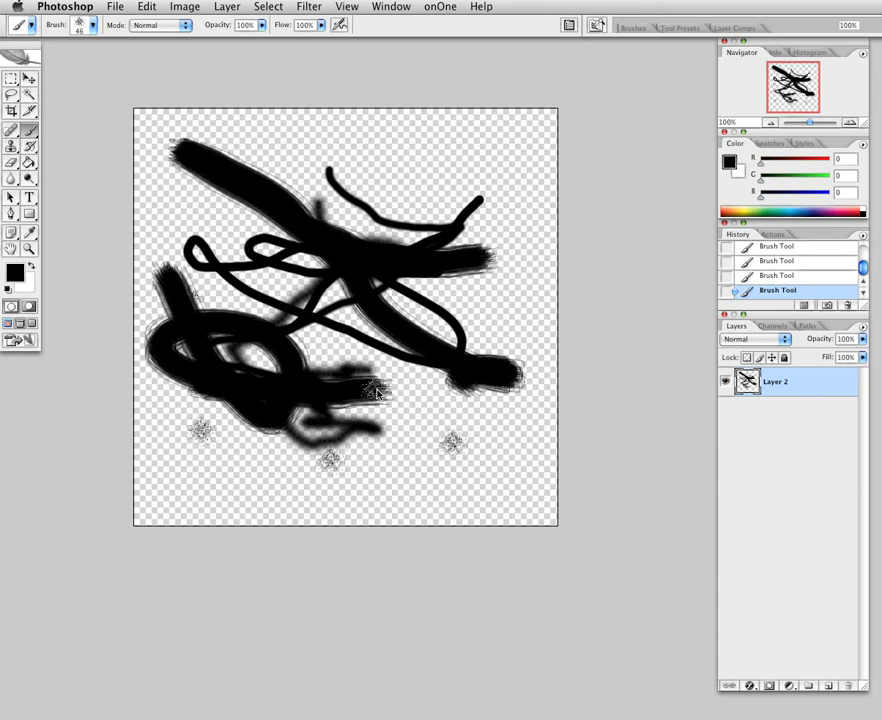
Look through the remaining brush presets, choose the 70 px starburst brush, and paint short strokes near the canvas's upper right
{"action": "left_click", "coordinate": [630, 30]}
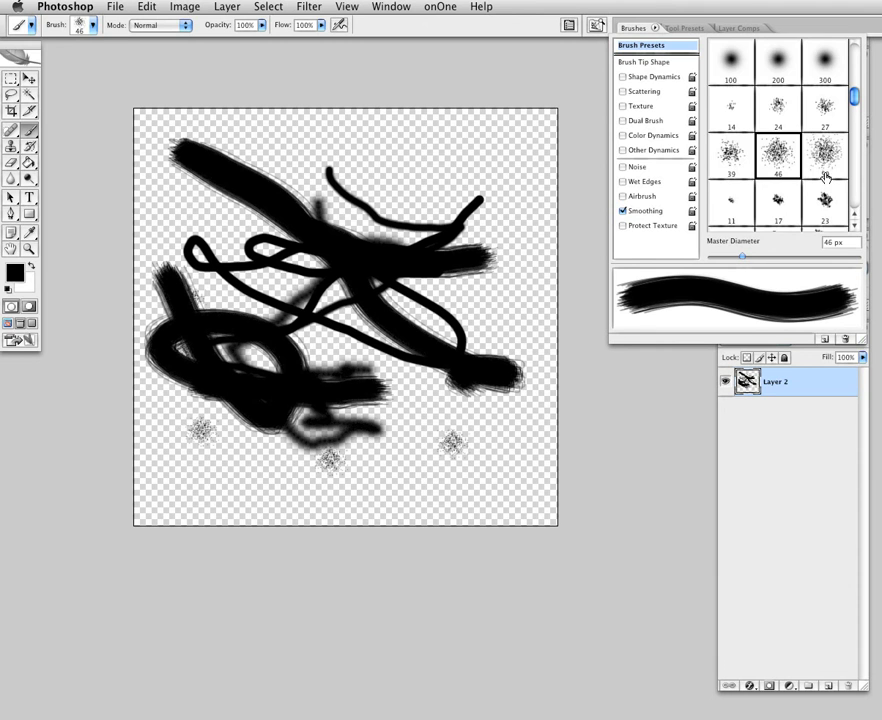
{"action": "scroll", "coordinate": [826, 177], "scroll_direction": "down", "scroll_amount": 2}
{"action": "scroll", "coordinate": [828, 177], "scroll_direction": "down", "scroll_amount": 3}
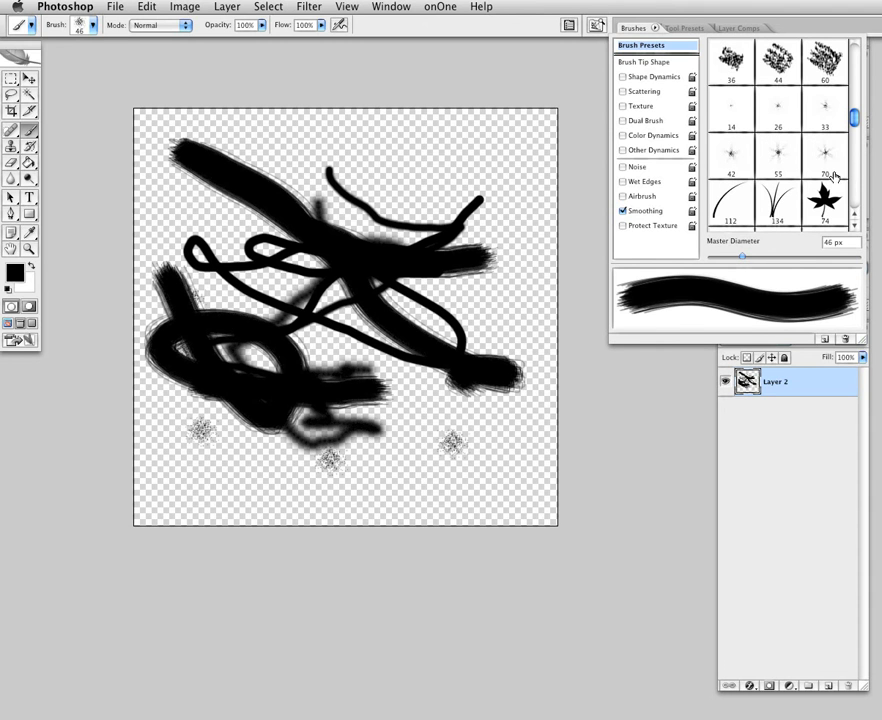
{"action": "scroll", "coordinate": [820, 120], "scroll_direction": "down", "scroll_amount": 4}
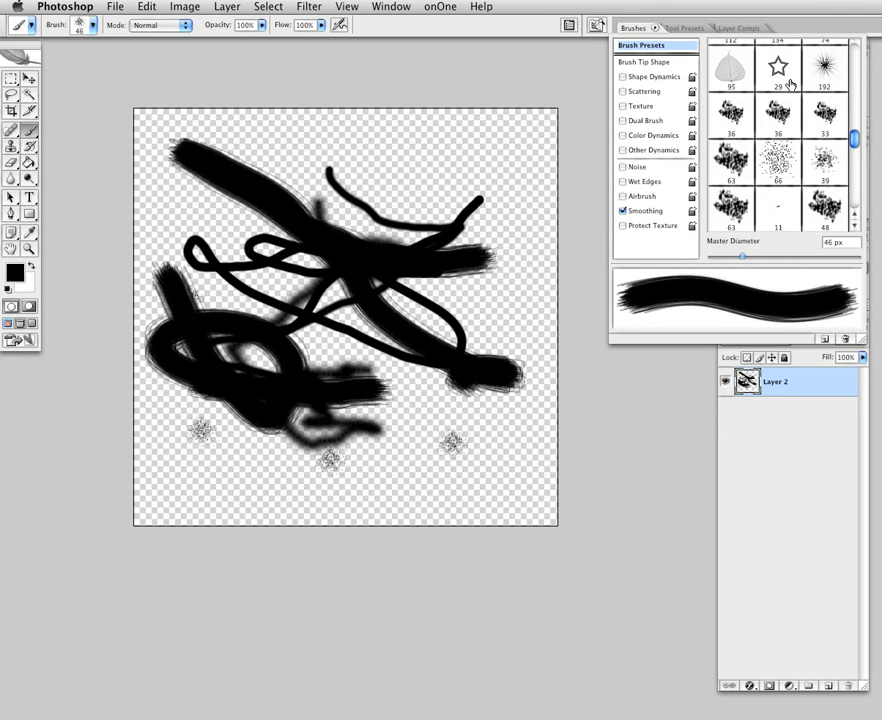
{"action": "scroll", "coordinate": [823, 85], "scroll_direction": "up", "scroll_amount": 1}
{"action": "scroll", "coordinate": [815, 95], "scroll_direction": "up", "scroll_amount": 2}
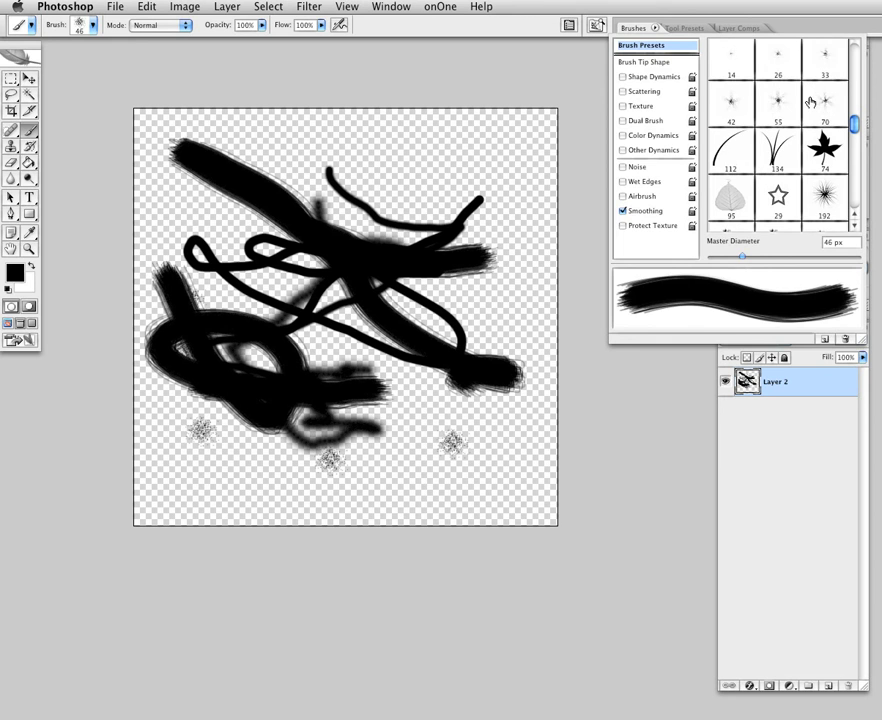
{"action": "left_click", "coordinate": [812, 102]}
{"action": "left_click_drag", "start_coordinate": [416, 162], "coordinate": [438, 163]}
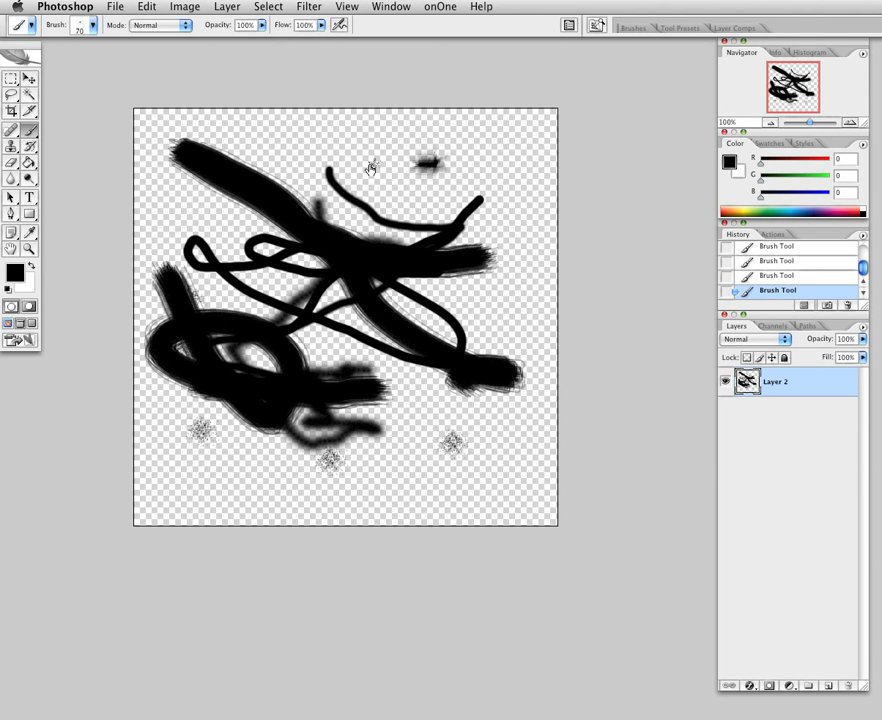
{"action": "left_click_drag", "start_coordinate": [371, 167], "coordinate": [428, 209]}
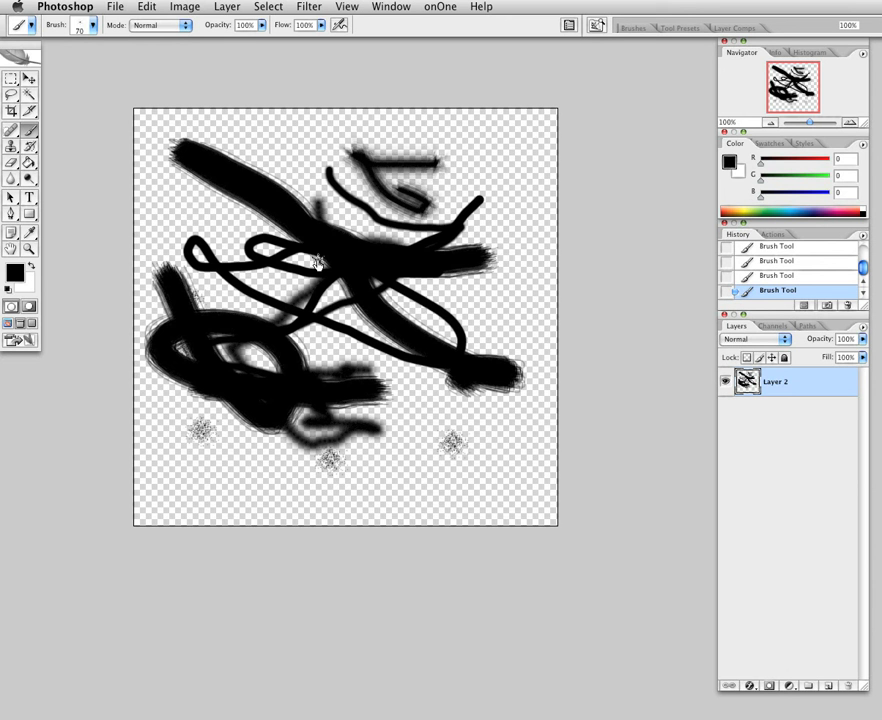
Enlarge the starburst brush to 400 px, paint broad strokes across the canvas's upper and lower areas, and stamp a single starburst near the right edge
{"action": "key", "text": "bracketright"}
{"action": "key", "text": "bracketright"}
{"action": "key", "text": "bracketright"}
{"action": "key", "text": "bracketright"}
{"action": "key", "text": "bracketright"}
{"action": "key", "text": "bracketright"}
{"action": "key", "text": "bracketright"}
{"action": "key", "text": "bracketright"}
{"action": "key", "text": "bracketright"}
{"action": "key", "text": "bracketright"}
{"action": "mouse_move", "coordinate": [508, 175]}
{"action": "left_mouse_down"}
{"action": "mouse_move", "coordinate": [188, 192]}
{"action": "mouse_move", "coordinate": [390, 185]}
{"action": "left_mouse_up"}
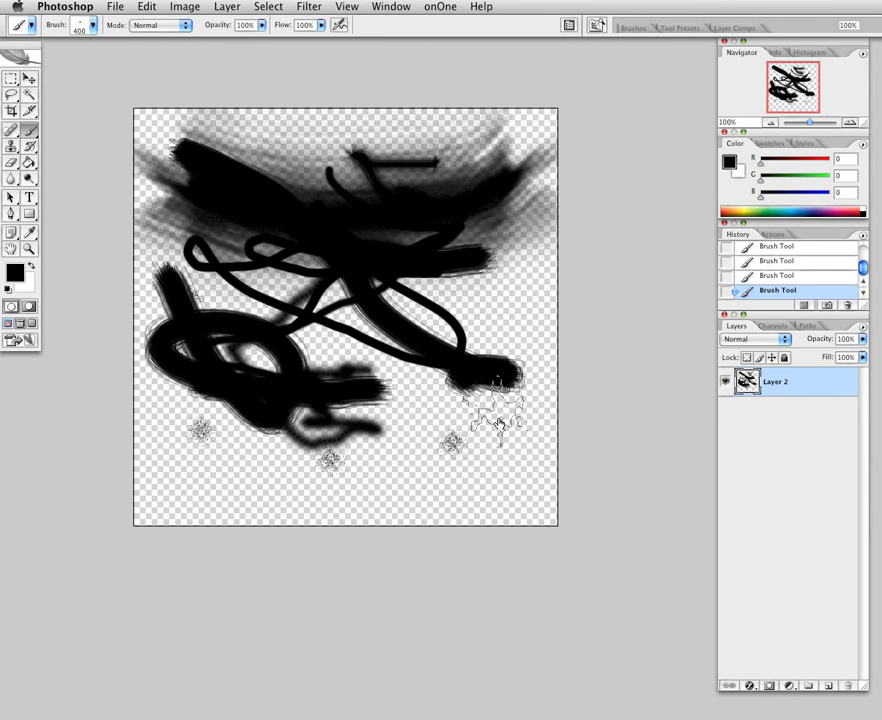
{"action": "left_click_drag", "start_coordinate": [495, 415], "coordinate": [252, 482]}
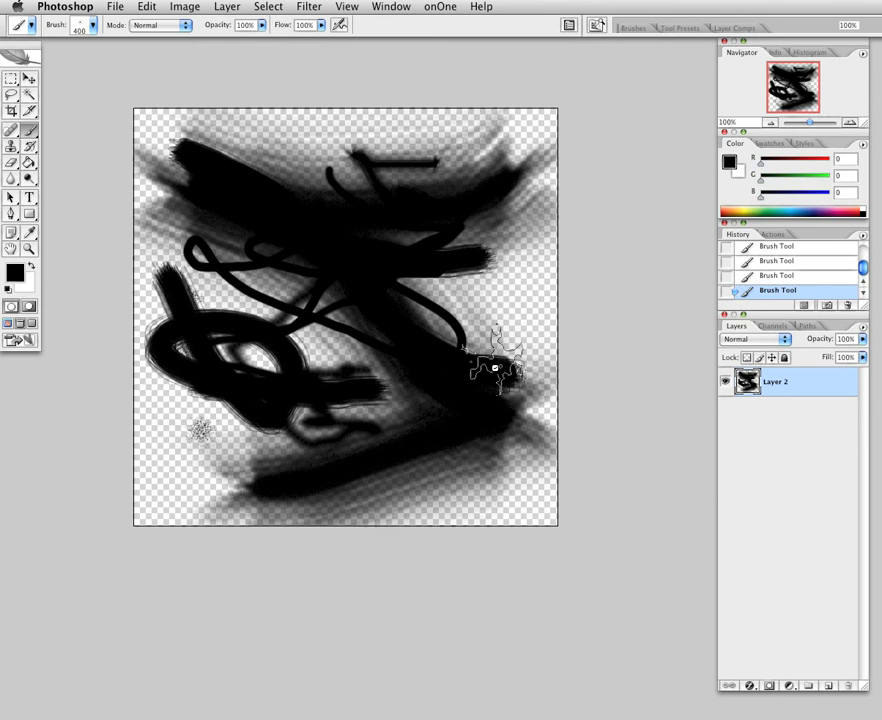
{"action": "left_click", "coordinate": [487, 302]}
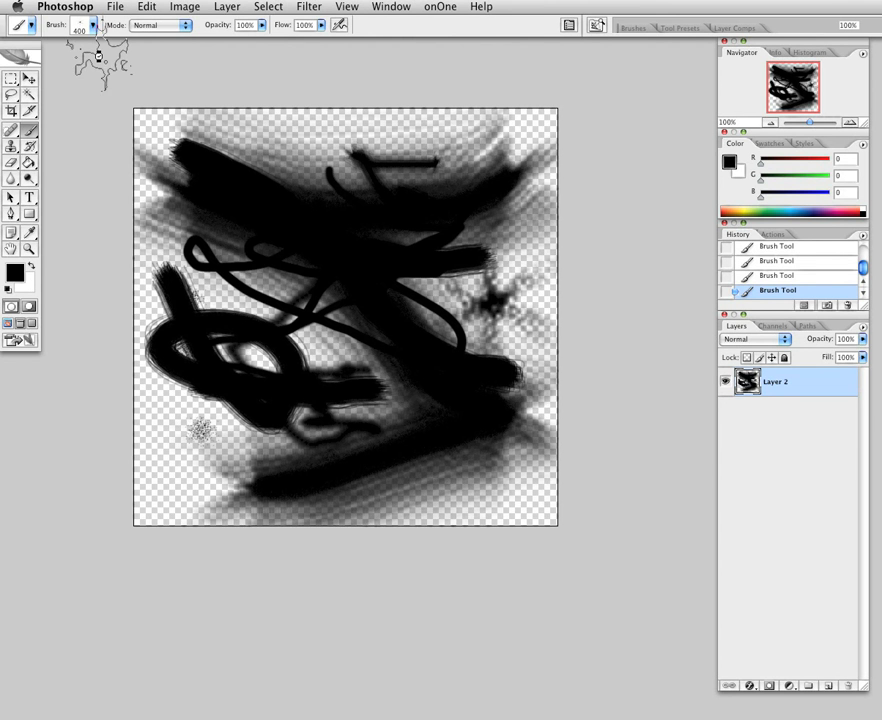
Choose the 95 px scattered leaf brush preset and paint a faint stroke across the canvas's lower-left area
{"action": "left_click", "coordinate": [95, 25]}
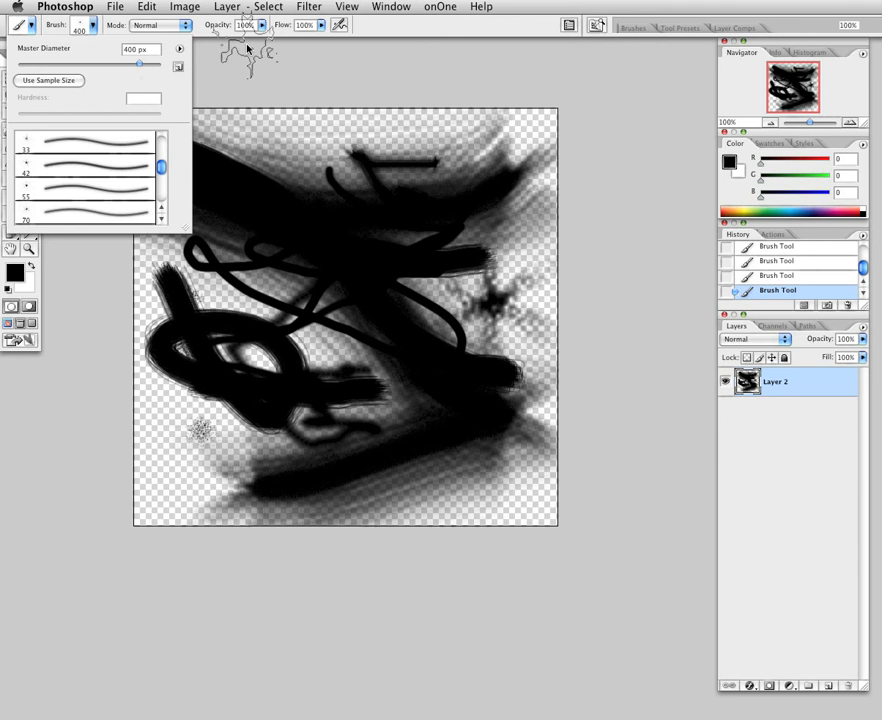
{"action": "left_click", "coordinate": [621, 30]}
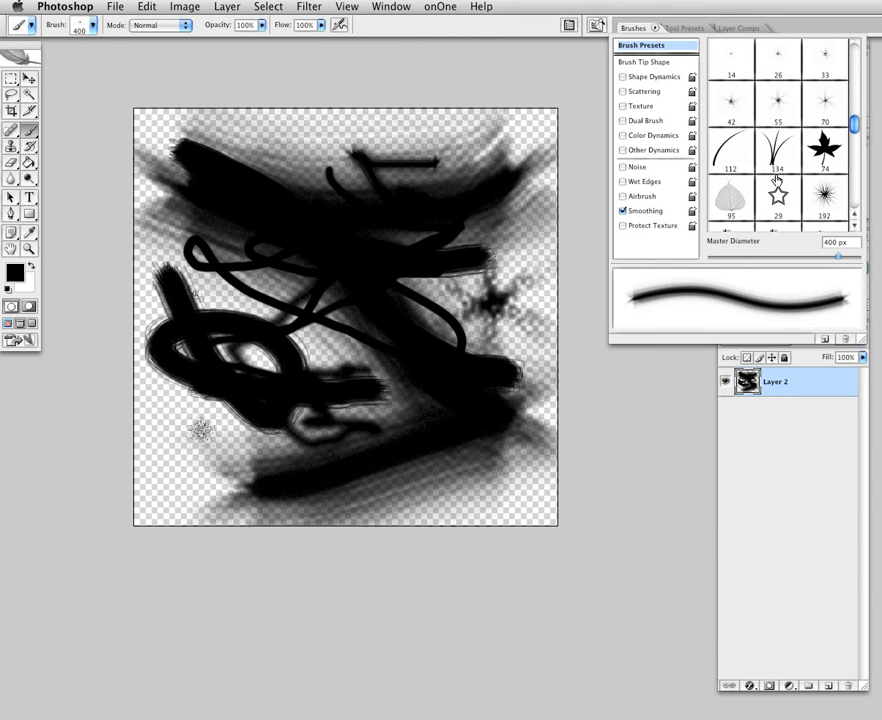
{"action": "left_click", "coordinate": [731, 197]}
{"action": "left_click", "coordinate": [498, 263]}
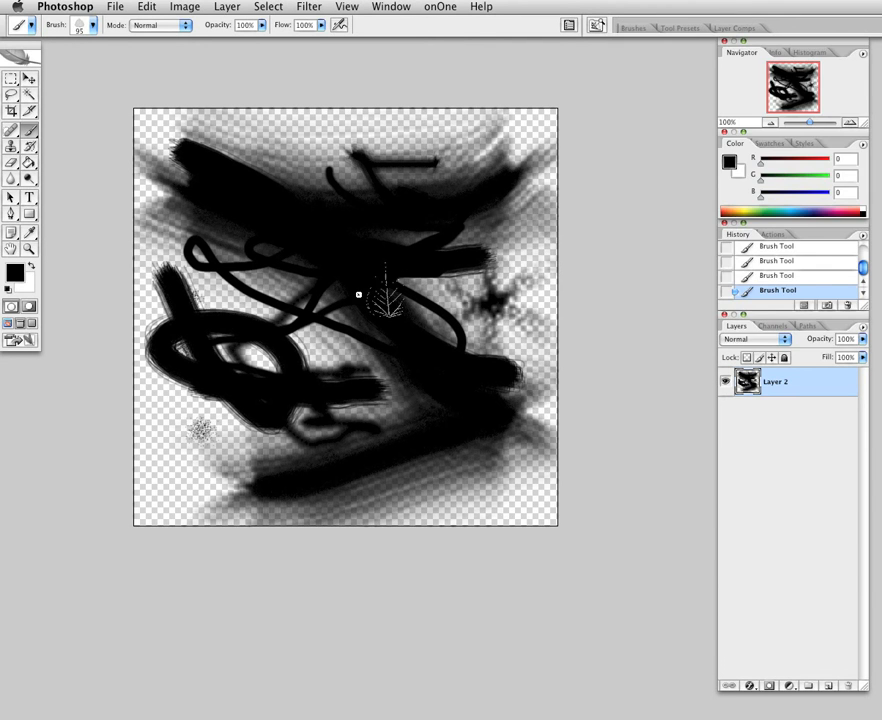
{"action": "mouse_move", "coordinate": [146, 437]}
{"action": "left_mouse_down"}
{"action": "mouse_move", "coordinate": [194, 432]}
{"action": "mouse_move", "coordinate": [212, 392]}
{"action": "mouse_move", "coordinate": [211, 232]}
{"action": "mouse_move", "coordinate": [256, 284]}
{"action": "left_mouse_up"}
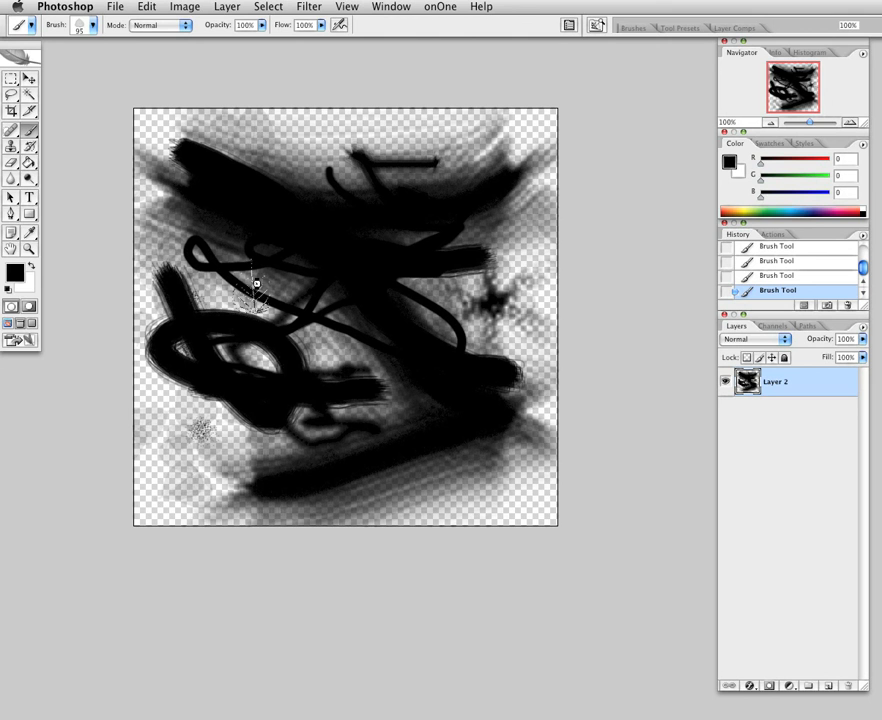
Choose the 74 px maple leaf brush preset and scatter leaves over the existing strokes from the upper area to the lower right
{"action": "left_click", "coordinate": [634, 28]}
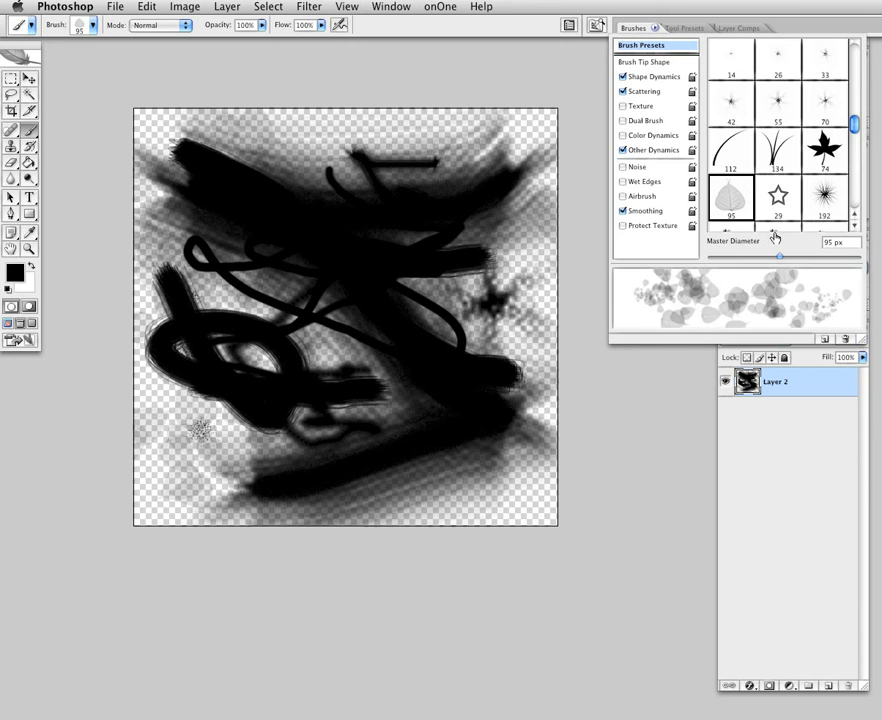
{"action": "left_click", "coordinate": [824, 150]}
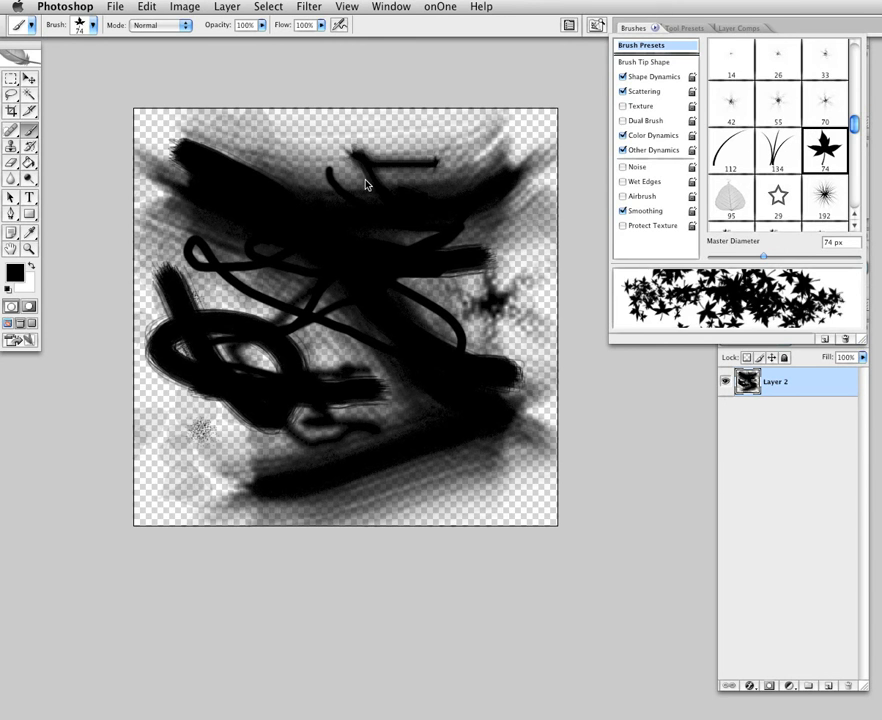
{"action": "mouse_move", "coordinate": [384, 158]}
{"action": "left_mouse_down"}
{"action": "mouse_move", "coordinate": [461, 253]}
{"action": "mouse_move", "coordinate": [301, 396]}
{"action": "mouse_move", "coordinate": [466, 447]}
{"action": "left_mouse_up"}
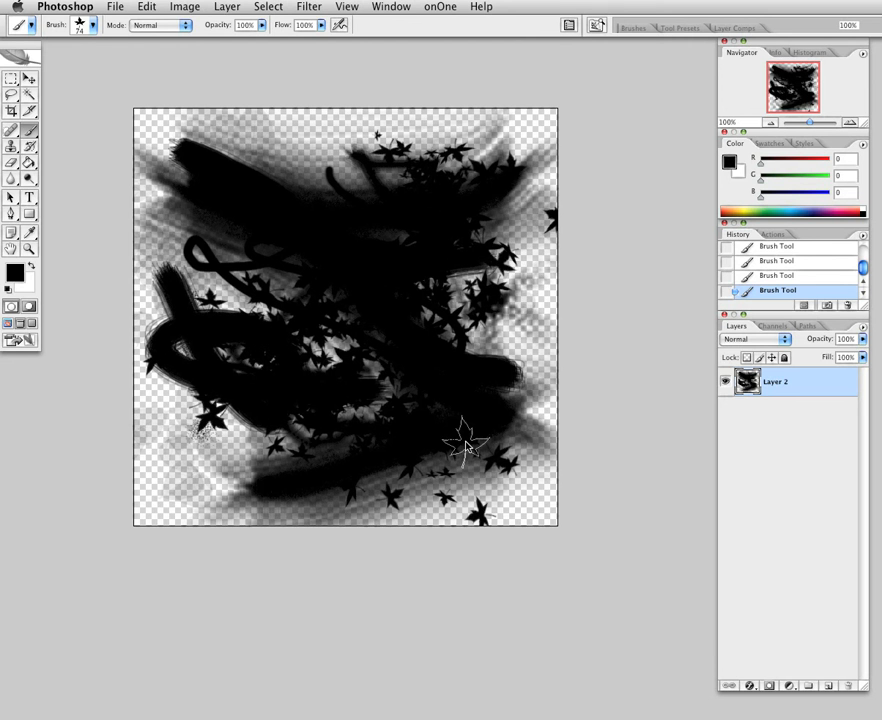
Clear the whole canvas and paint a diagonal trail of black maple leaves from its upper left to its lower right
{"action": "left_click", "coordinate": [10, 80]}
{"action": "left_click_drag", "start_coordinate": [131, 116], "coordinate": [580, 560]}
{"action": "key", "text": "Delete"}
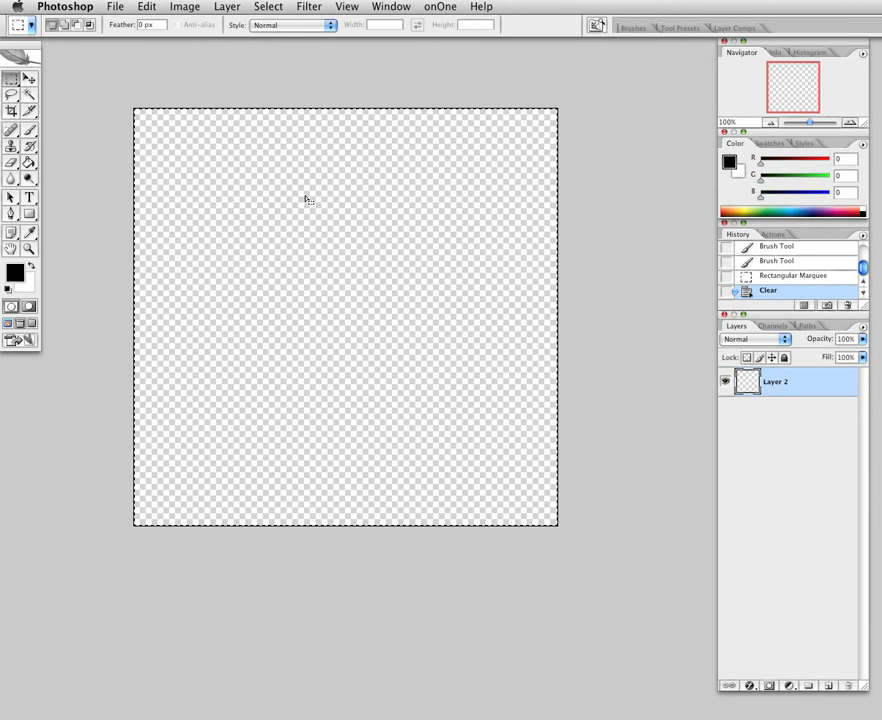
{"action": "key", "text": "b"}
{"action": "mouse_move", "coordinate": [222, 165]}
{"action": "left_mouse_down"}
{"action": "mouse_move", "coordinate": [232, 203]}
{"action": "mouse_move", "coordinate": [358, 228]}
{"action": "mouse_move", "coordinate": [486, 440]}
{"action": "left_mouse_up"}
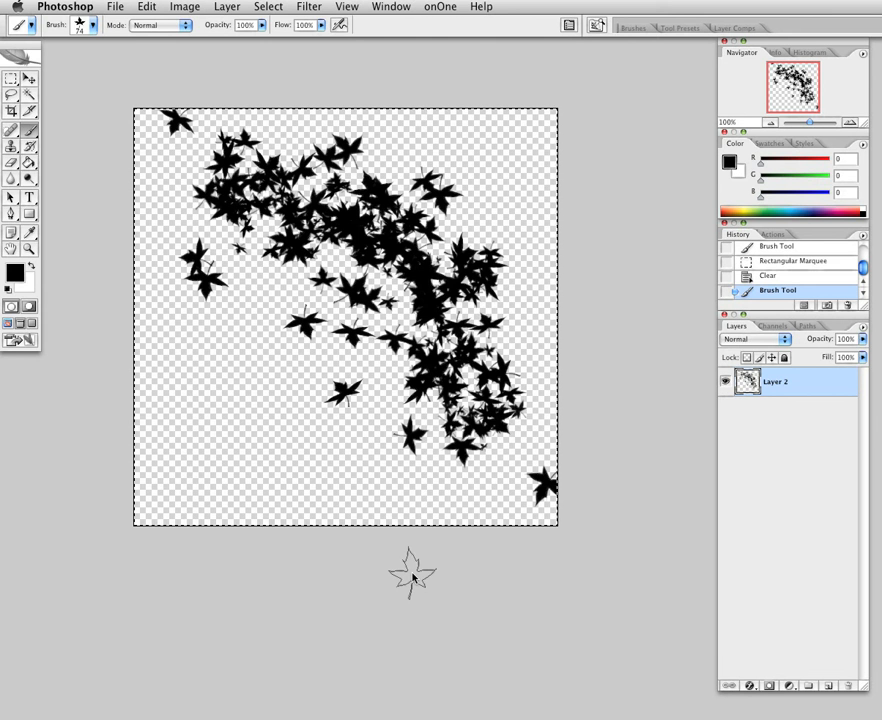
Select the black leaves by Color Range with sampled colors and a fuzziness of 40
{"action": "left_click", "coordinate": [266, 7]}
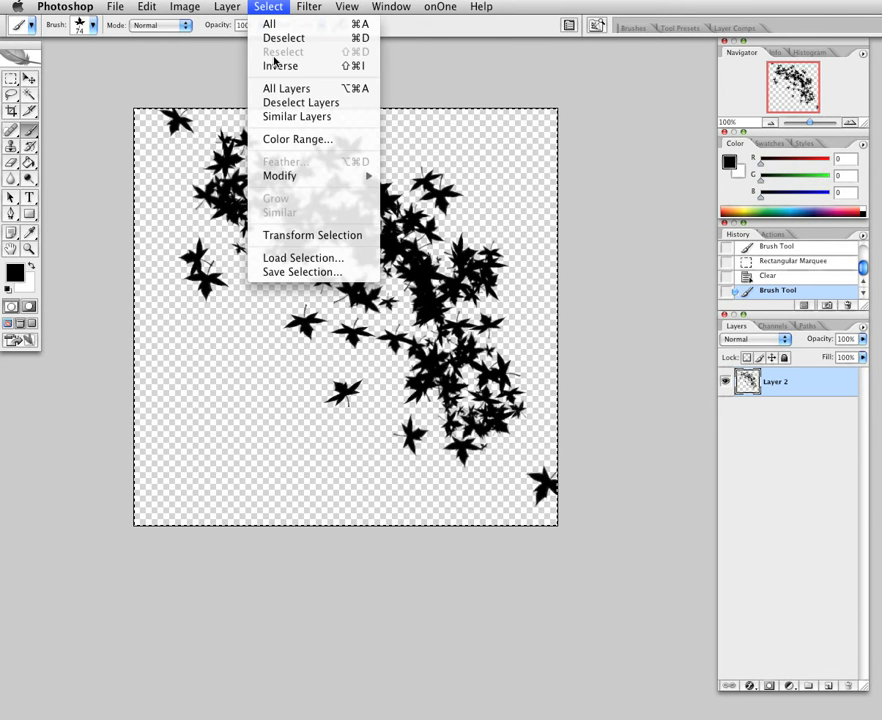
{"action": "left_click", "coordinate": [290, 139]}
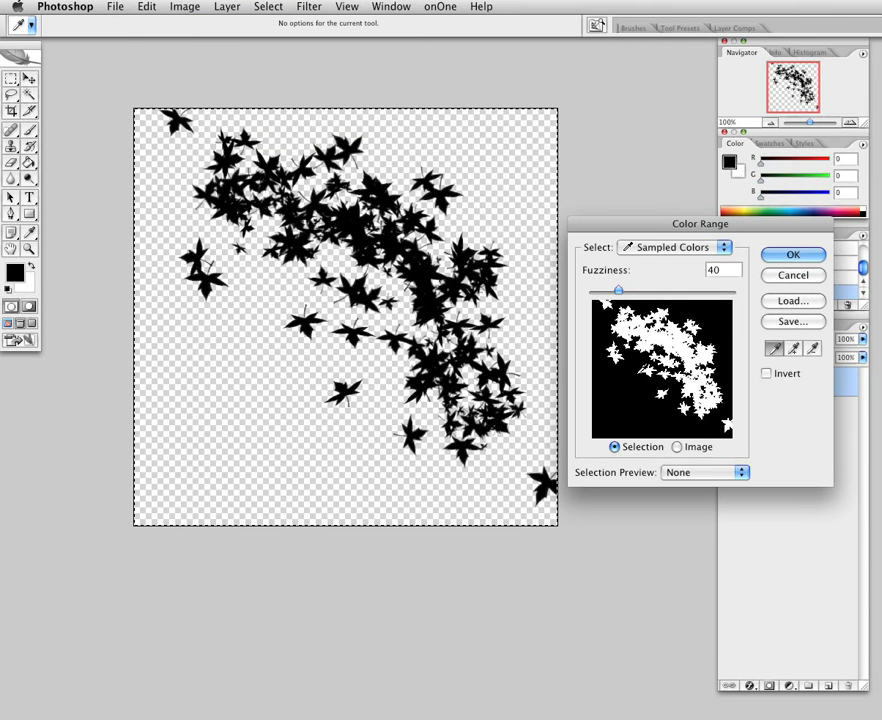
{"action": "left_click", "coordinate": [793, 256]}
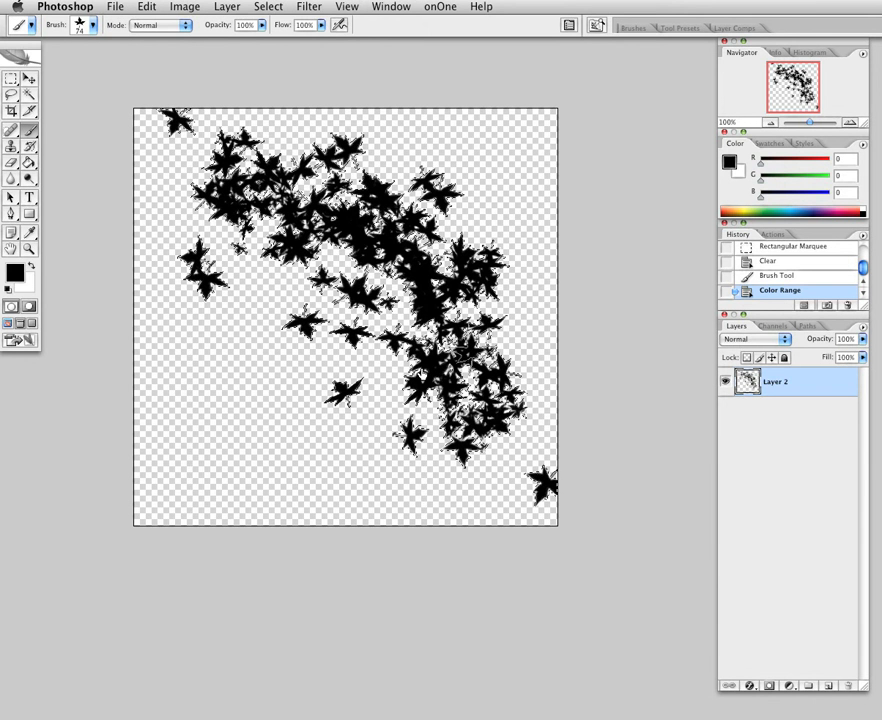
Set the foreground color to red eb1b1b and paint maple leaves diagonally over the selected black leaves
{"action": "left_click", "coordinate": [19, 272]}
{"action": "left_click", "coordinate": [677, 277]}
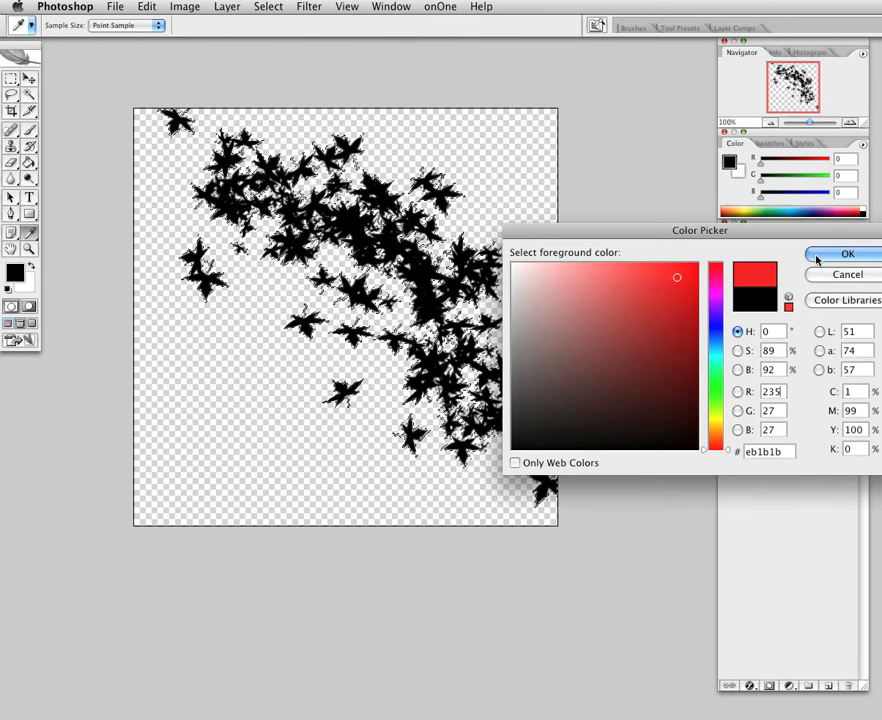
{"action": "left_click", "coordinate": [845, 255]}
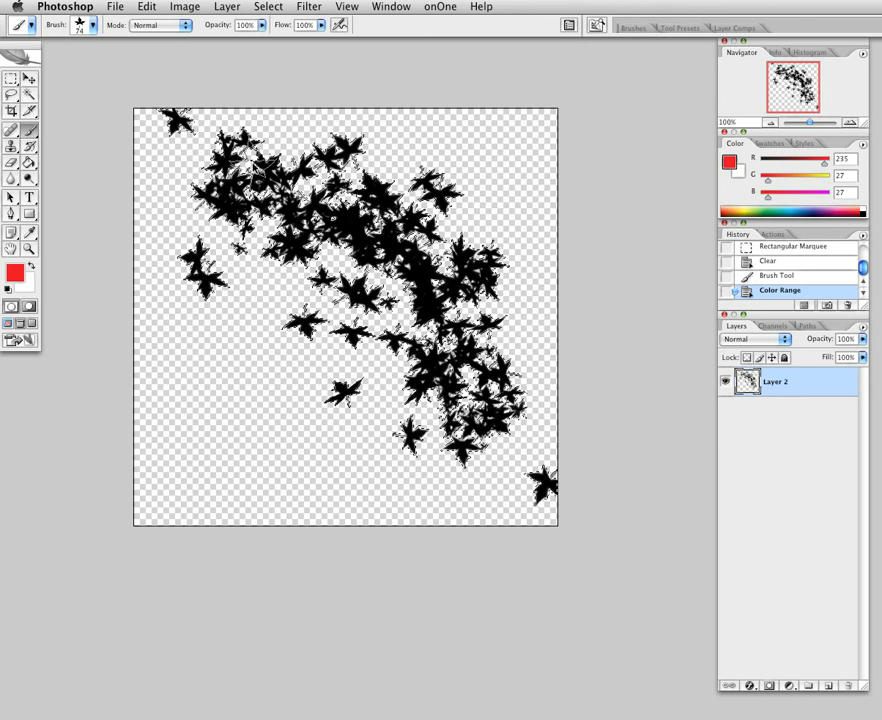
{"action": "mouse_move", "coordinate": [197, 150]}
{"action": "left_mouse_down"}
{"action": "mouse_move", "coordinate": [485, 270]}
{"action": "mouse_move", "coordinate": [425, 368]}
{"action": "left_mouse_up"}
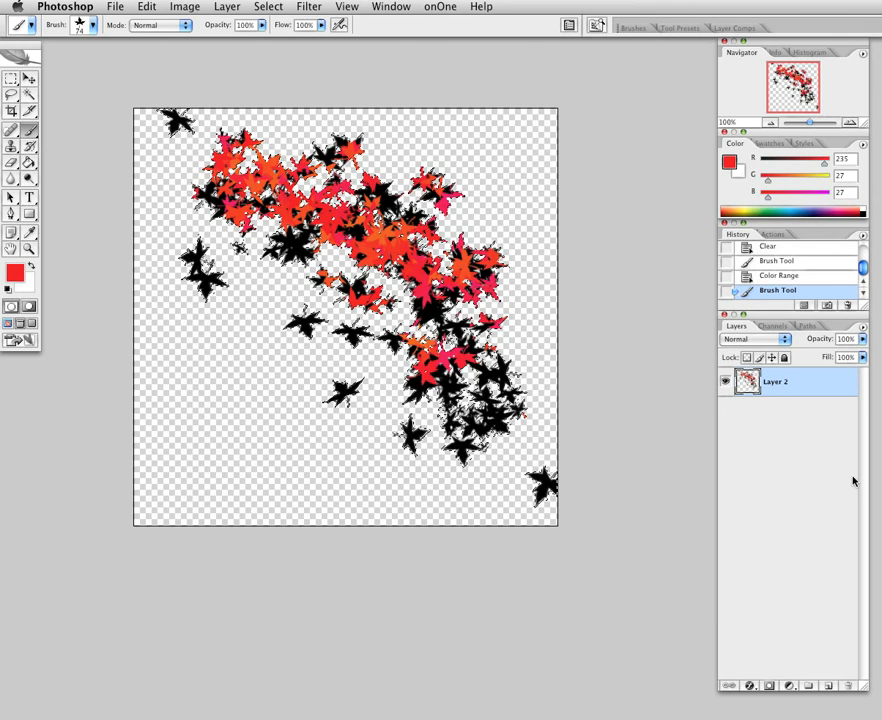
Dab red maple leaves onto the separate black leaves below the main cluster, working close up within the selection
{"action": "key", "text": "super+equal"}
{"action": "key", "text": "super+equal"}
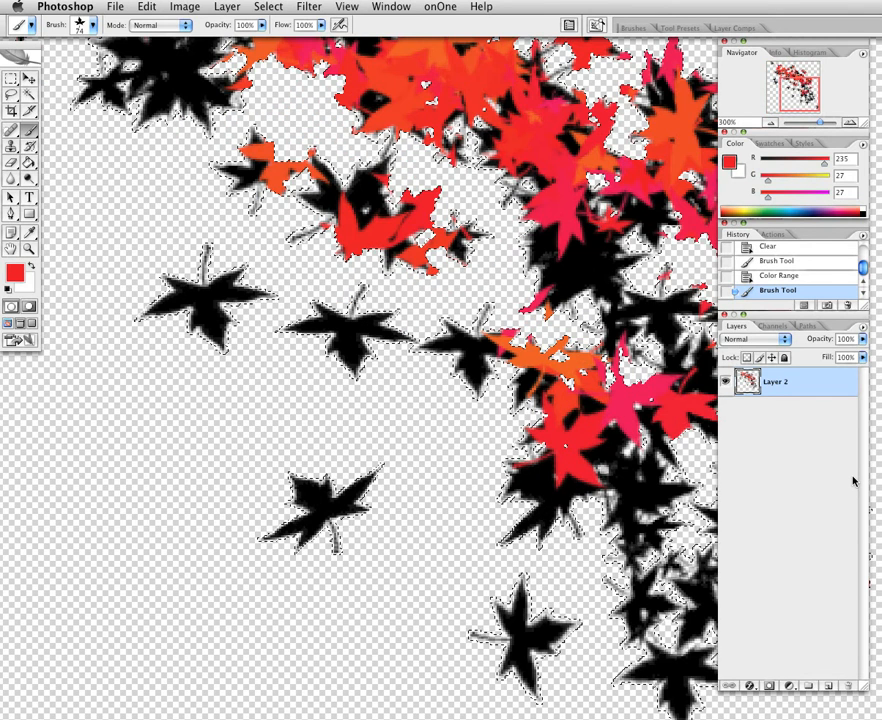
{"action": "left_click", "coordinate": [472, 345]}
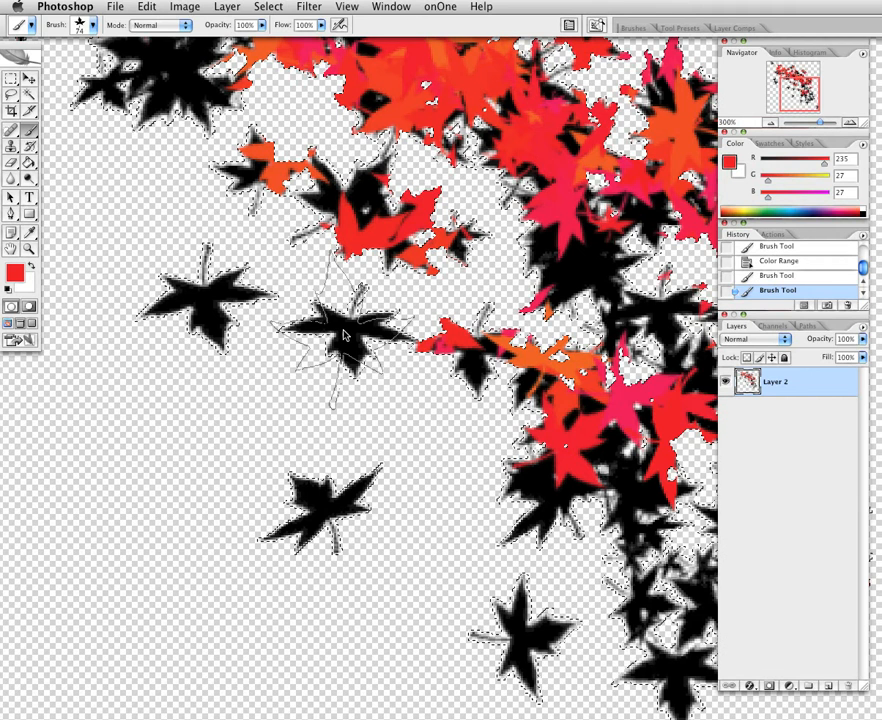
{"action": "left_click", "coordinate": [345, 335]}
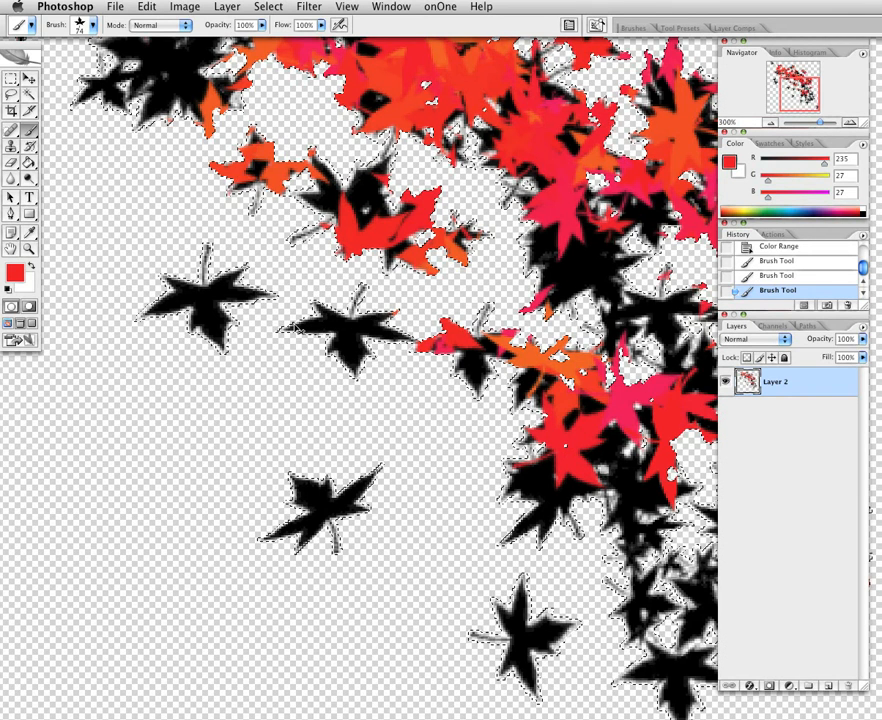
Try a diagonal red-to-white gradient across the selected leaves at 100% view, and undo it
{"action": "key", "text": "super+alt+0"}
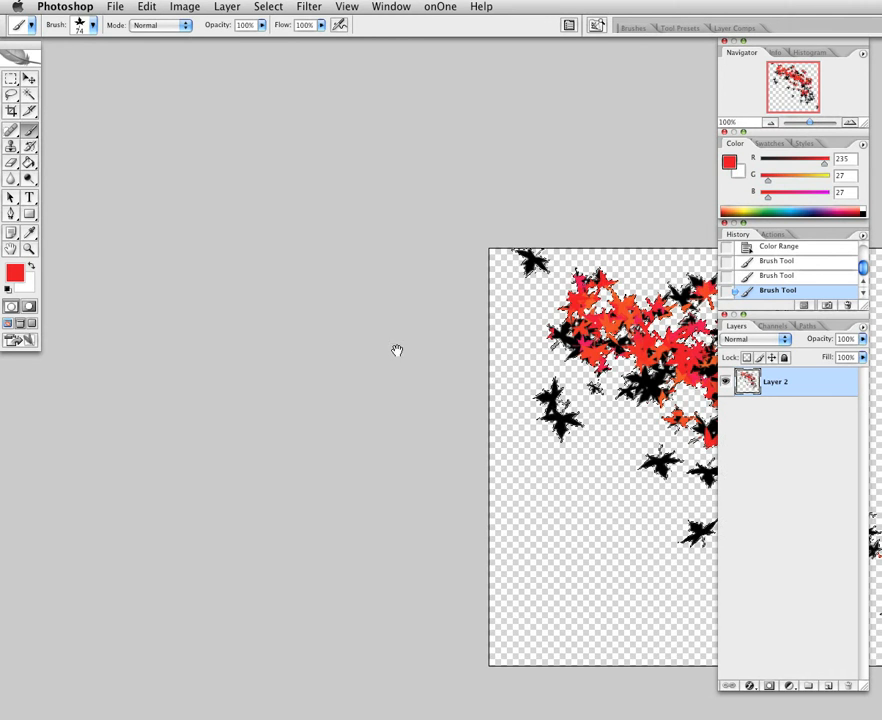
{"action": "left_click_drag", "start_coordinate": [507, 343], "coordinate": [87, 211]}
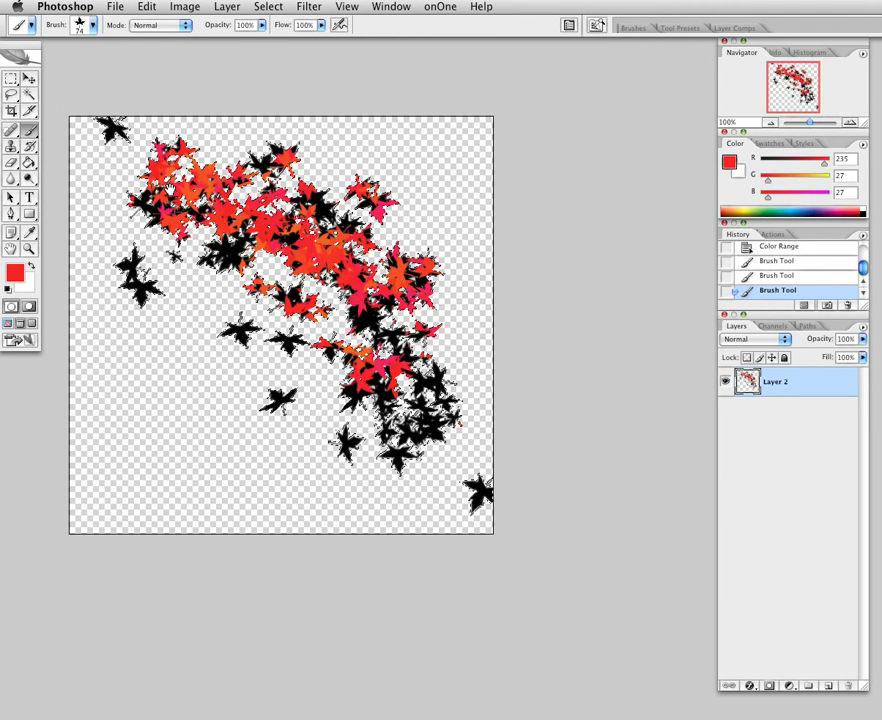
{"action": "left_click_drag", "start_coordinate": [137, 230], "coordinate": [187, 196]}
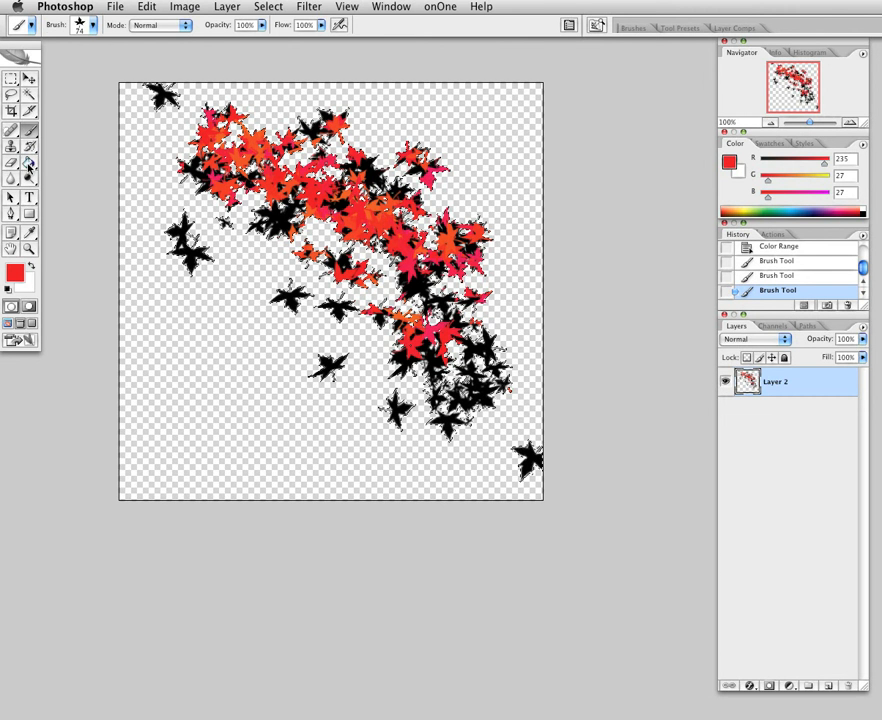
{"action": "mouse_move", "coordinate": [29, 167]}
{"action": "left_mouse_down"}
{"action": "mouse_move", "coordinate": [106, 172]}
{"action": "mouse_move", "coordinate": [92, 159]}
{"action": "left_mouse_up"}
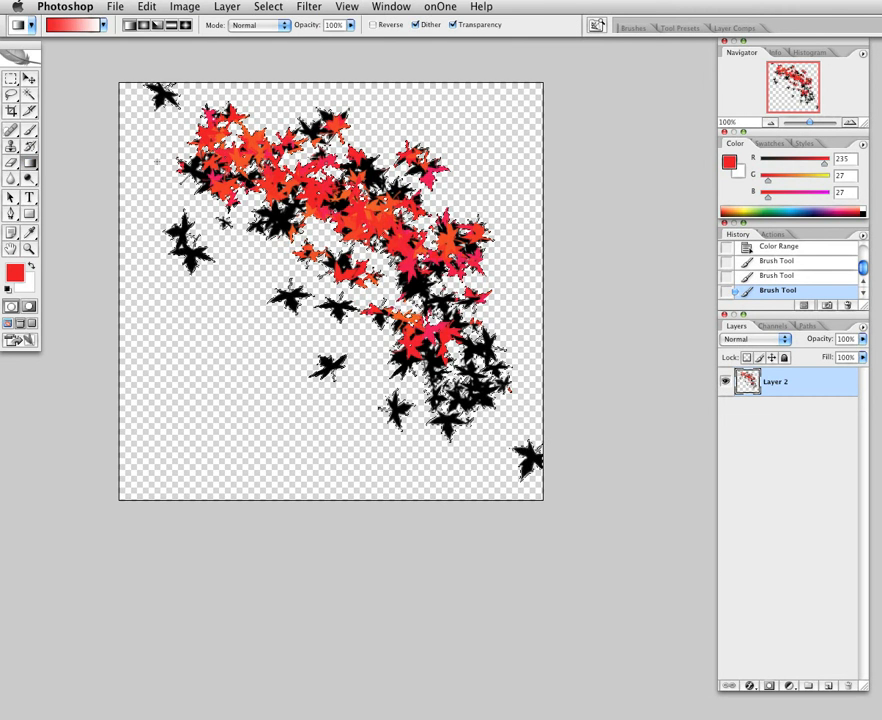
{"action": "left_click_drag", "start_coordinate": [145, 92], "coordinate": [556, 452]}
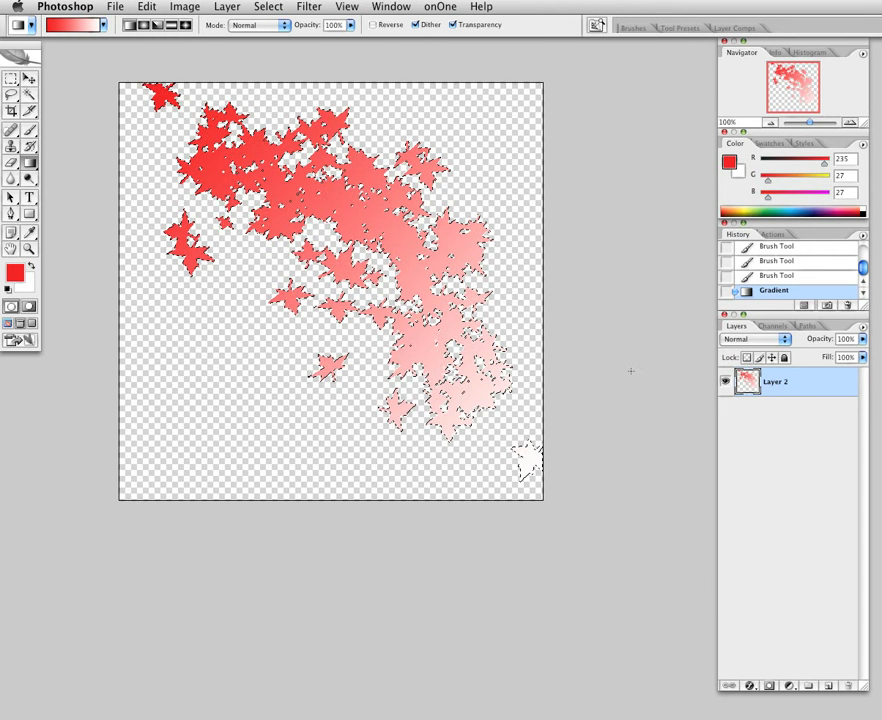
{"action": "key", "text": "super+z"}
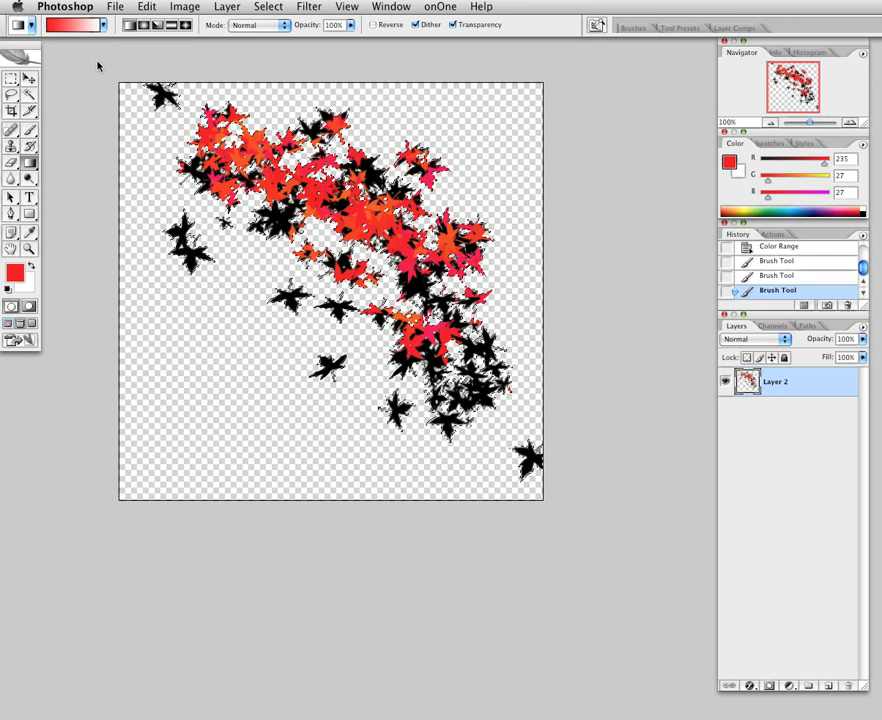
Choose the blue-and-gold chrome-style gradient preset, apply it diagonally across the selected leaves, and undo it
{"action": "left_click", "coordinate": [104, 26]}
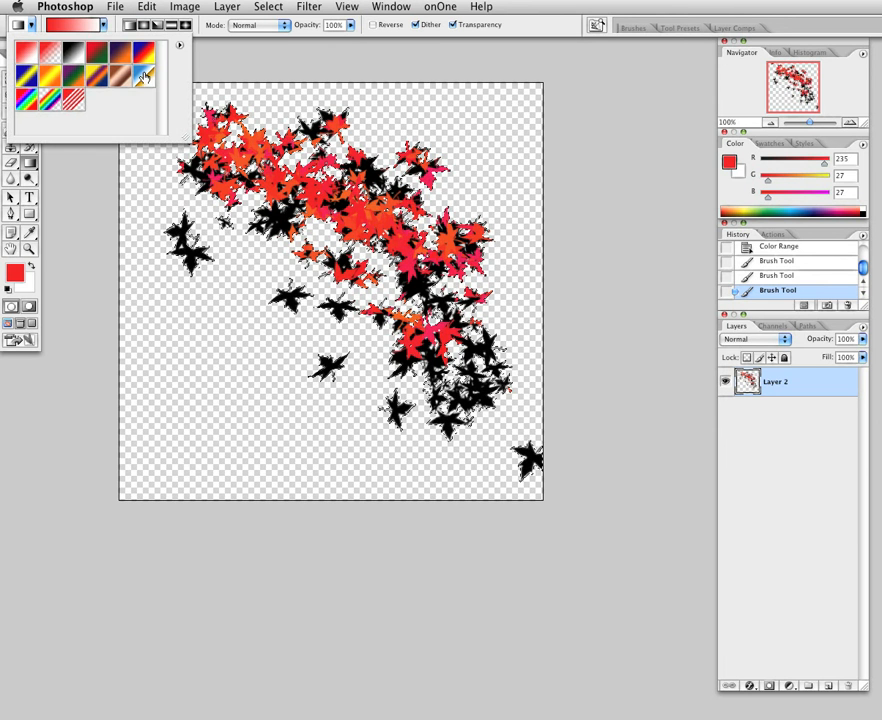
{"action": "left_click", "coordinate": [145, 77]}
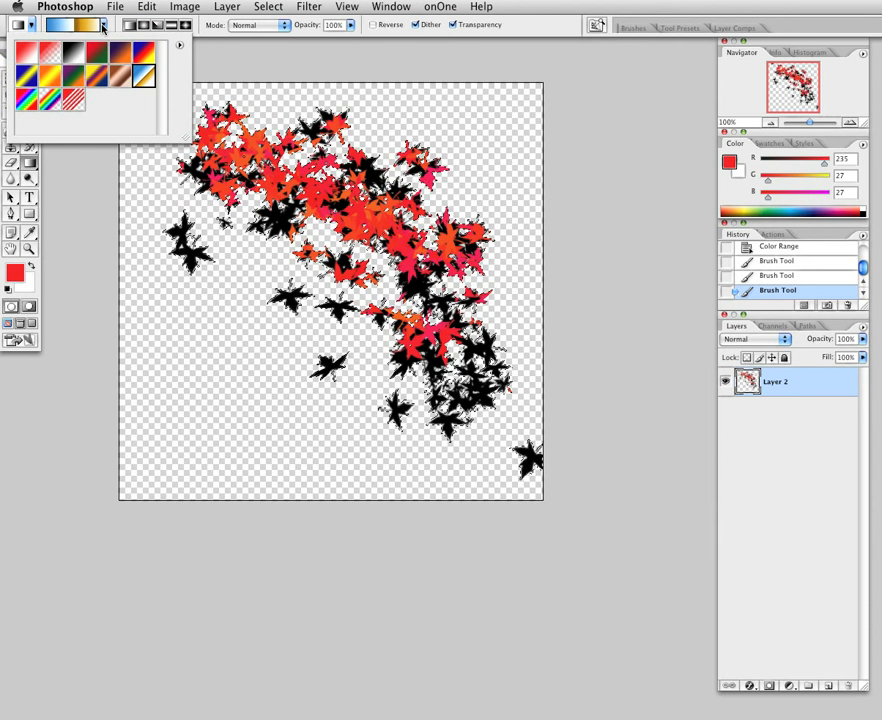
{"action": "left_click", "coordinate": [104, 27]}
{"action": "left_click_drag", "start_coordinate": [214, 152], "coordinate": [462, 400]}
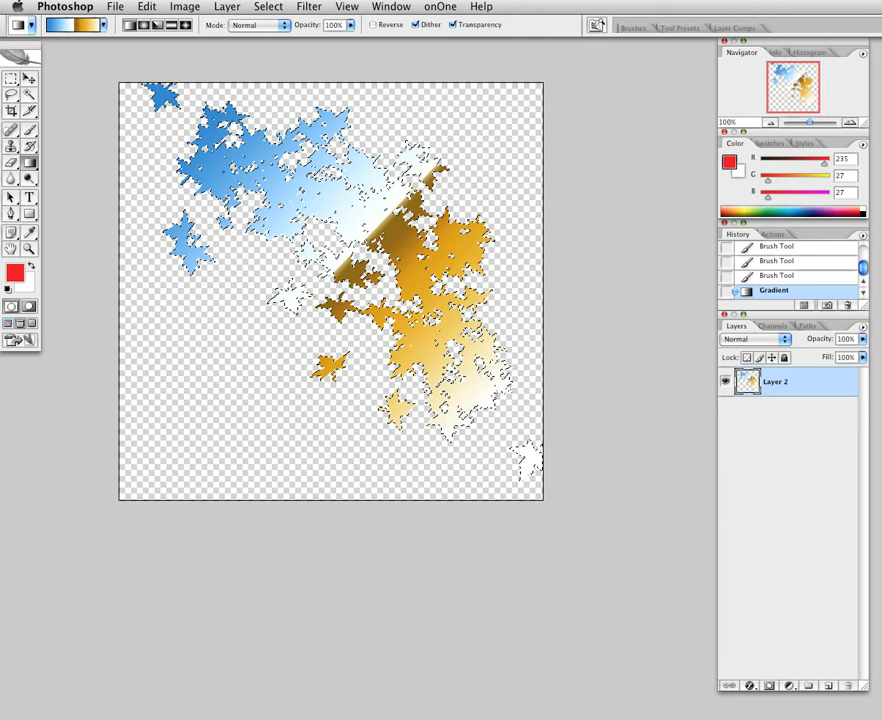
{"action": "key", "text": "ctrl+z"}
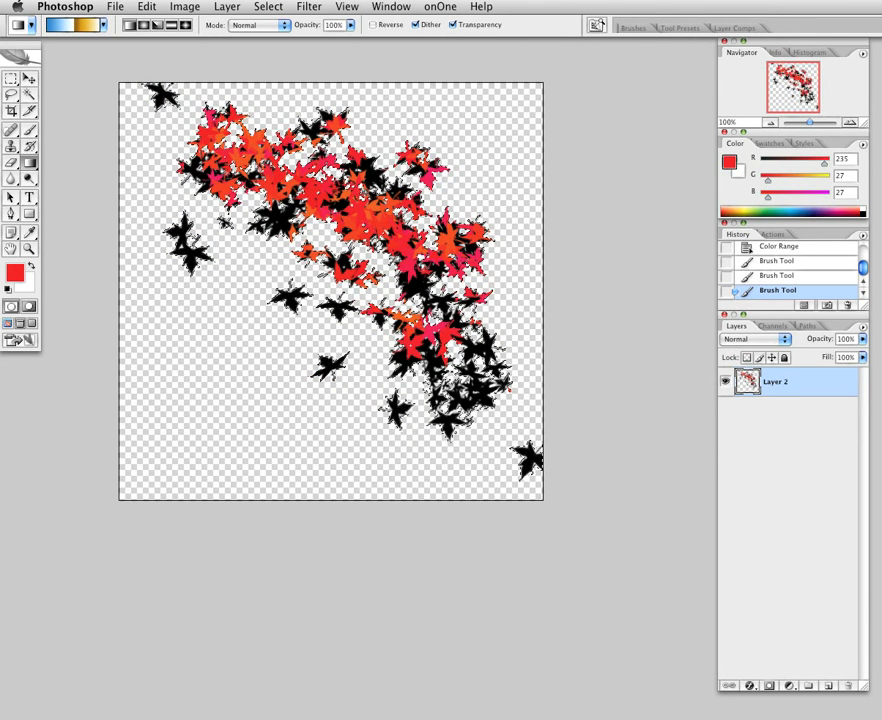
Check the brush presets and switch back to the Brush tool
{"action": "left_click", "coordinate": [639, 29]}
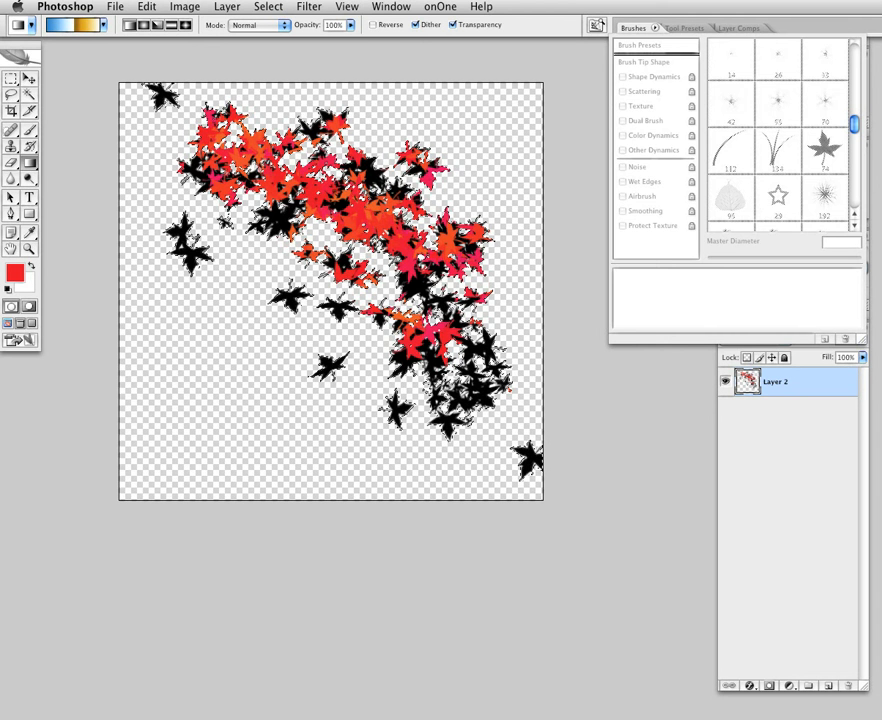
{"action": "left_click", "coordinate": [137, 72]}
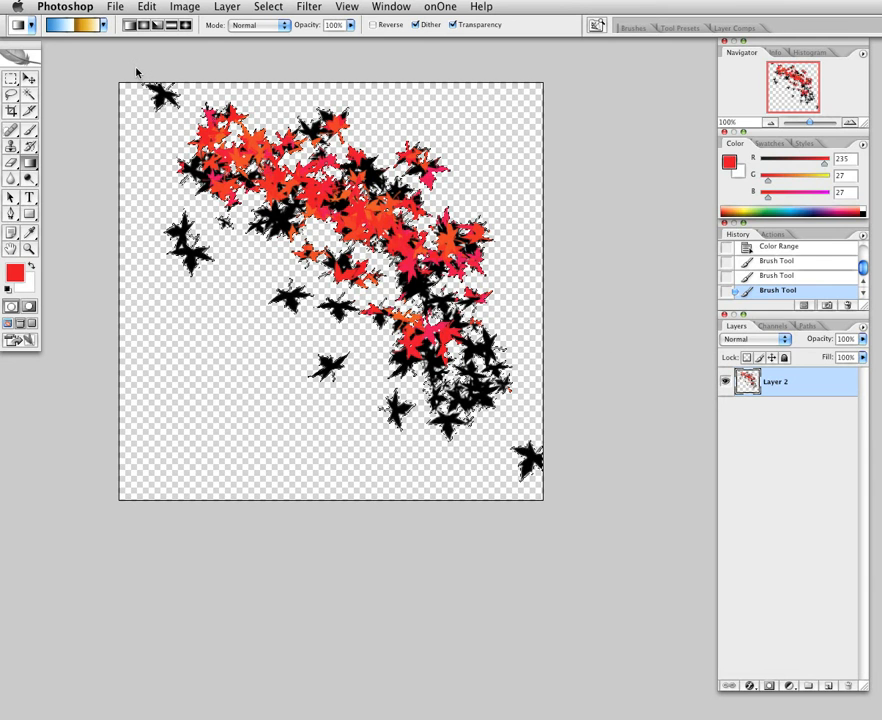
{"action": "left_click", "coordinate": [635, 27]}
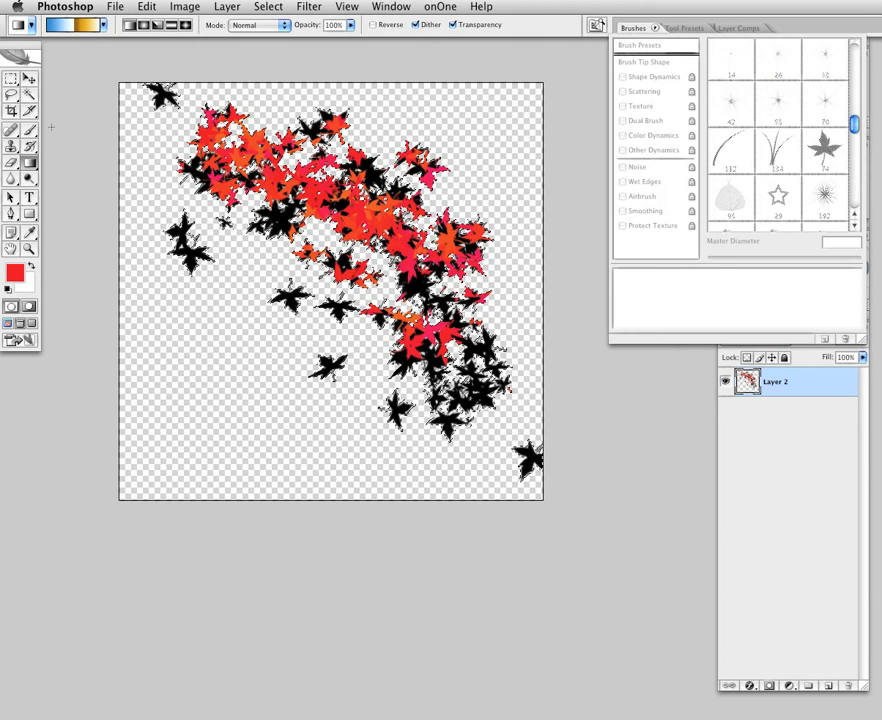
{"action": "left_click", "coordinate": [30, 130]}
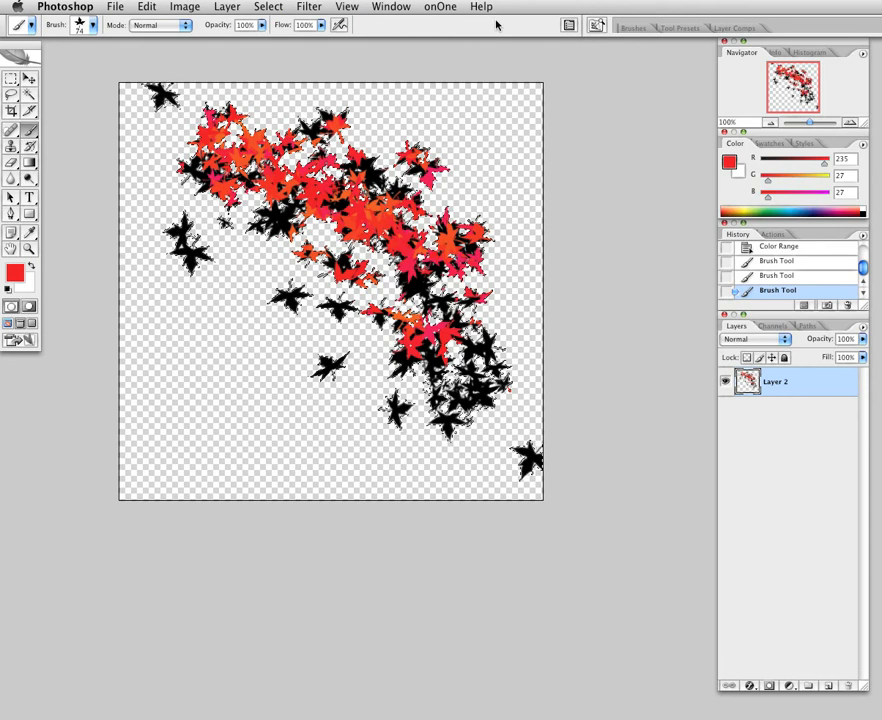
Choose the 134 px grass brush preset and deselect the leaf selection
{"action": "left_click", "coordinate": [635, 28]}
{"action": "left_click", "coordinate": [778, 150]}
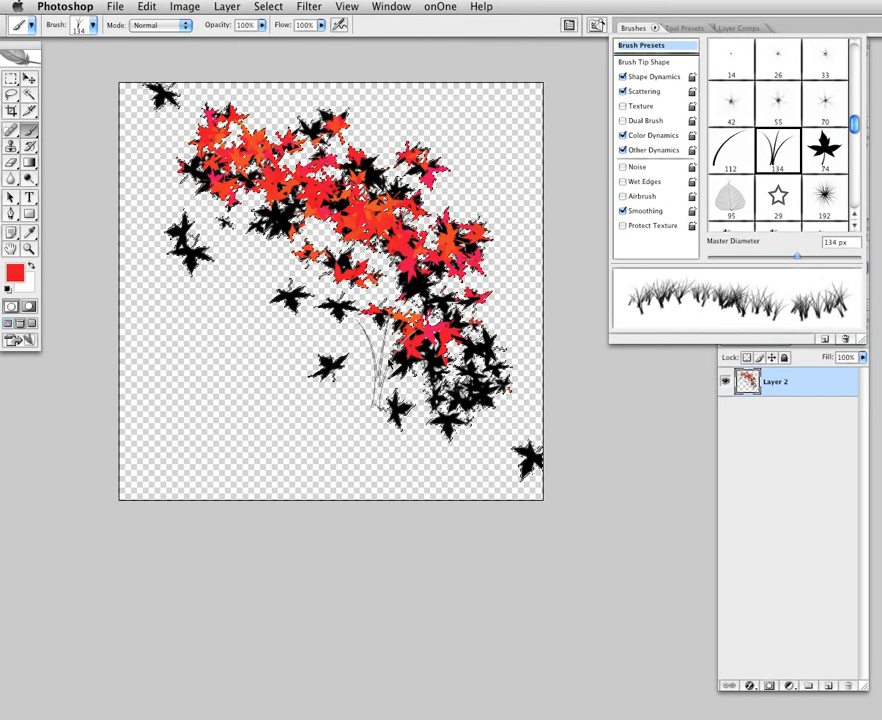
{"action": "left_click", "coordinate": [218, 432]}
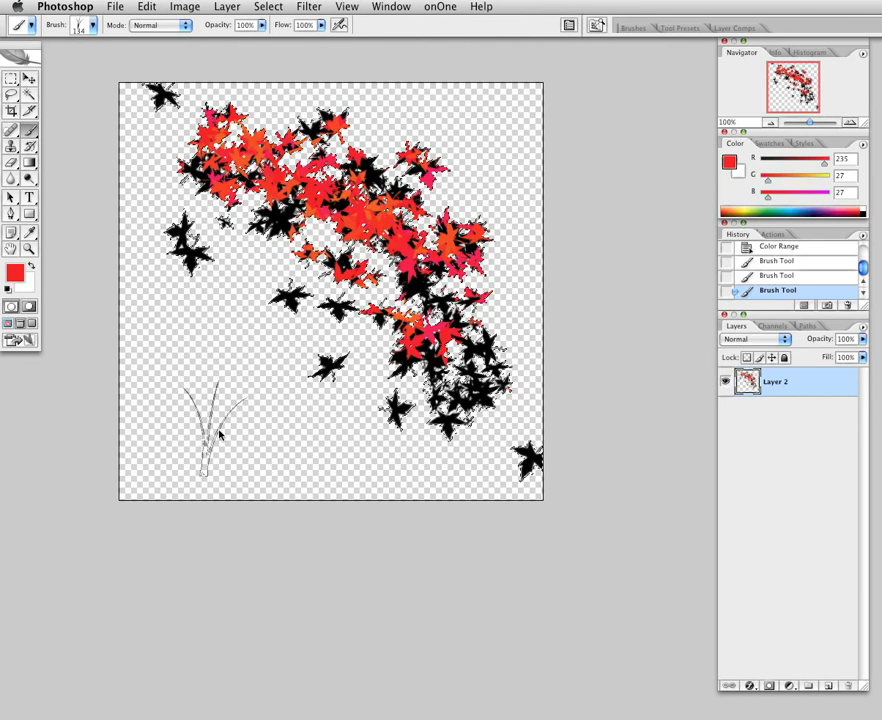
{"action": "left_click", "coordinate": [219, 434]}
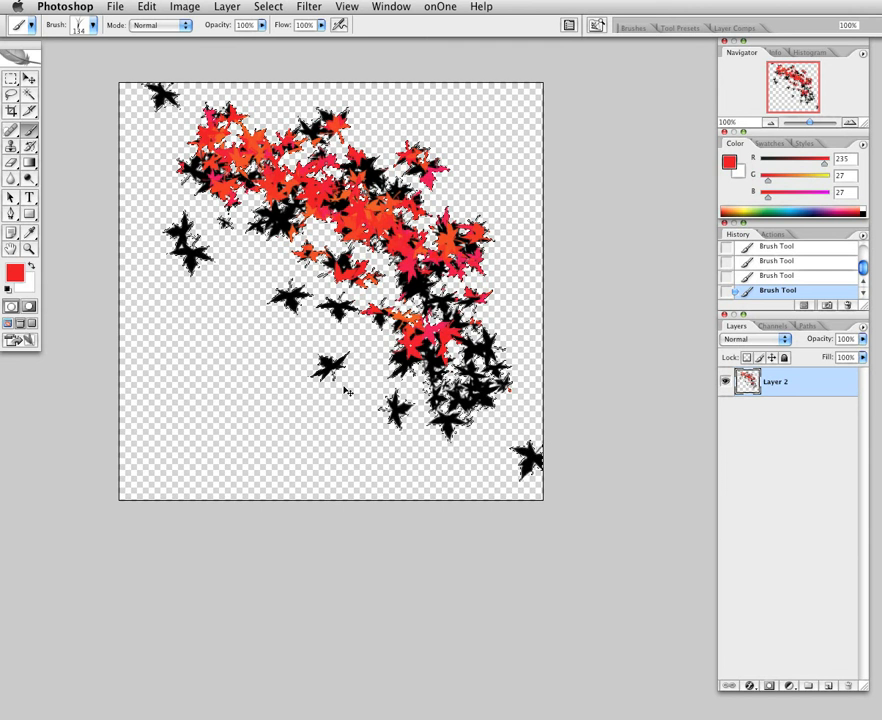
{"action": "key", "text": "super+d"}
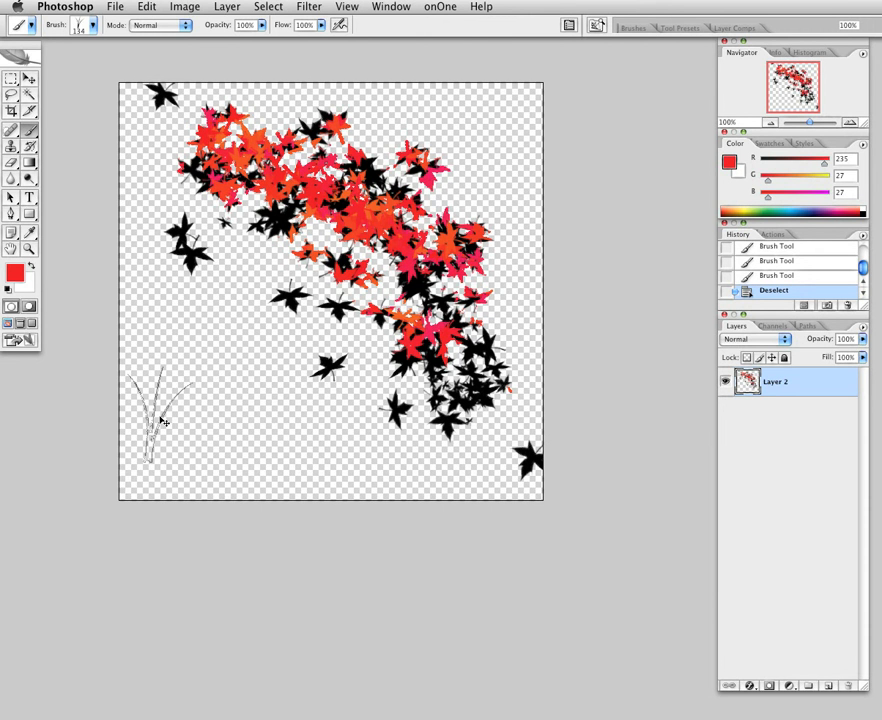
Paint a row of grass tufts across the lower canvas and another diagonally up the canvas's left side
{"action": "mouse_move", "coordinate": [153, 462]}
{"action": "left_mouse_down"}
{"action": "mouse_move", "coordinate": [240, 427]}
{"action": "mouse_move", "coordinate": [538, 388]}
{"action": "left_mouse_up"}
{"action": "left_click_drag", "start_coordinate": [255, 295], "coordinate": [90, 178]}
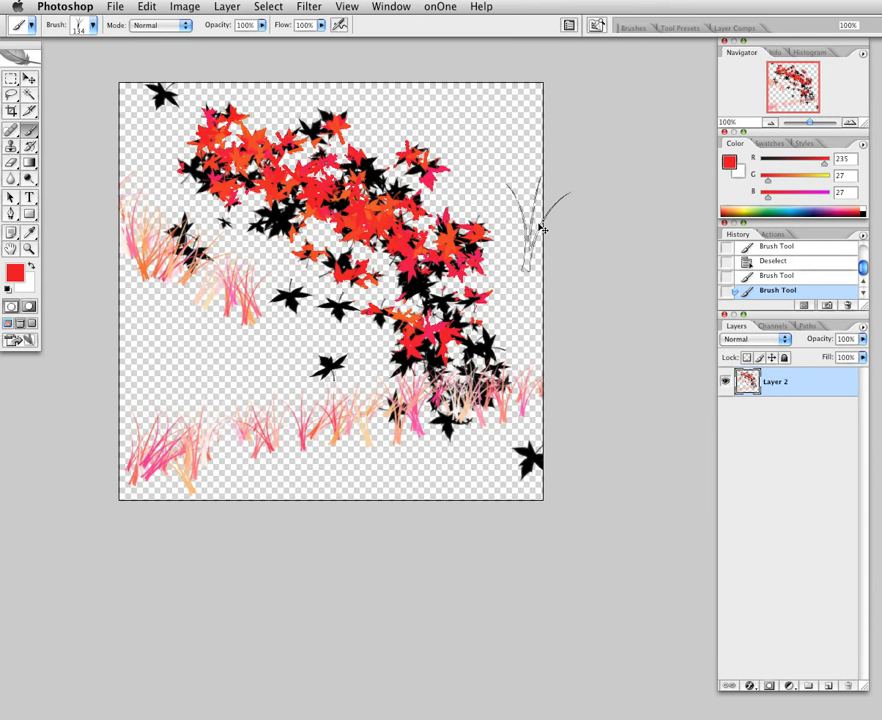
Set the grass brush's spacing to 62% and paint more widely spaced tufts across the middle of the canvas
{"action": "left_click", "coordinate": [634, 31]}
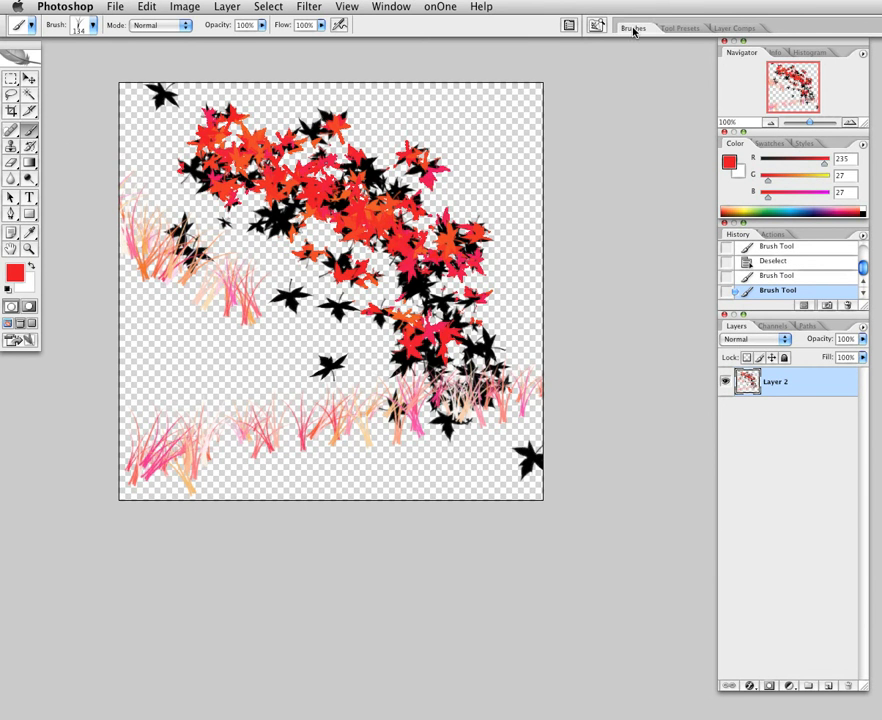
{"action": "left_click", "coordinate": [634, 31]}
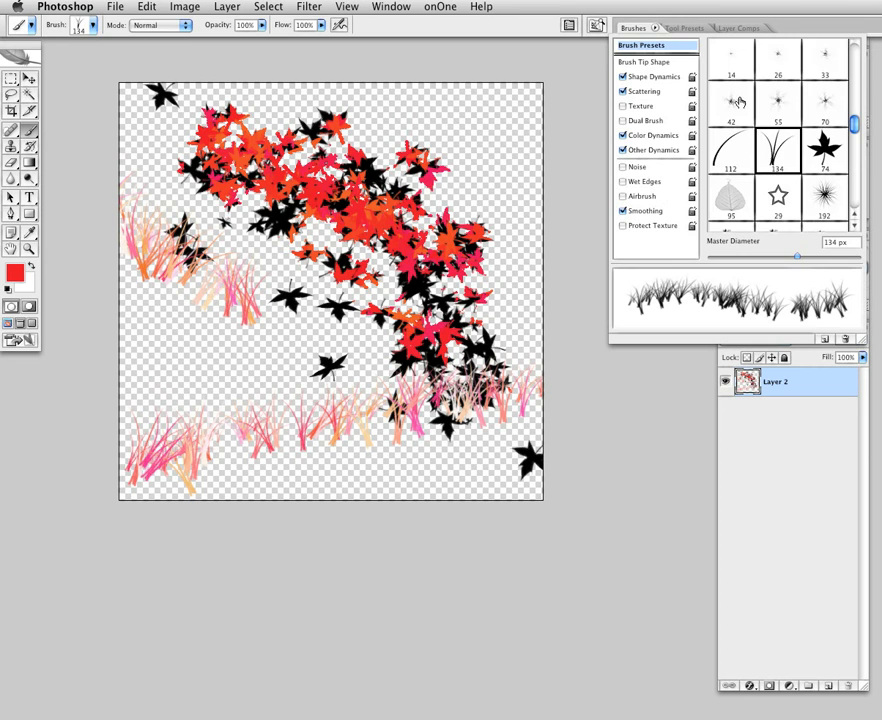
{"action": "left_click", "coordinate": [652, 135]}
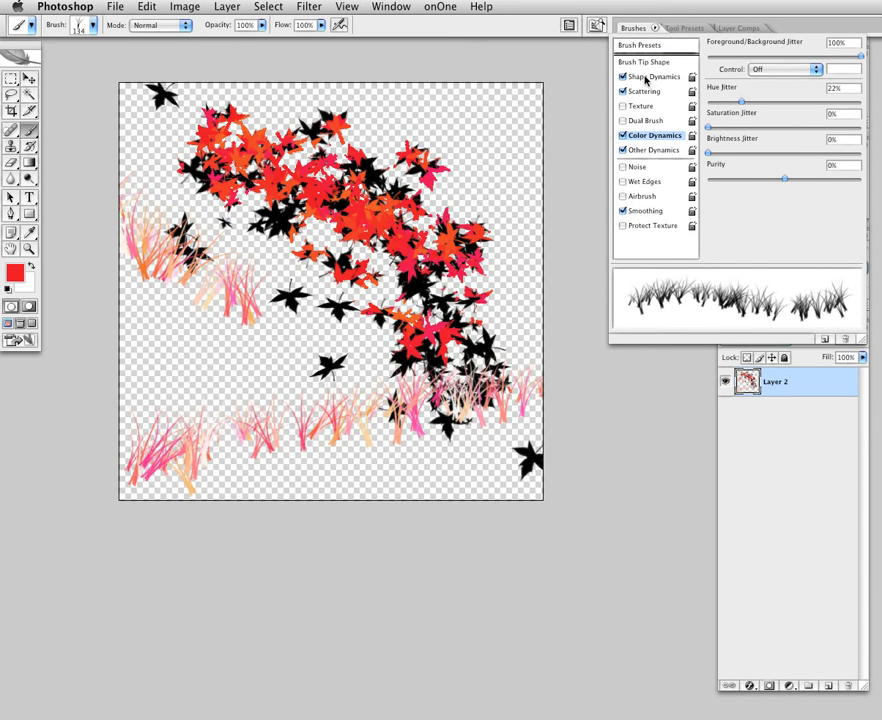
{"action": "left_click", "coordinate": [647, 78]}
{"action": "left_click", "coordinate": [648, 63]}
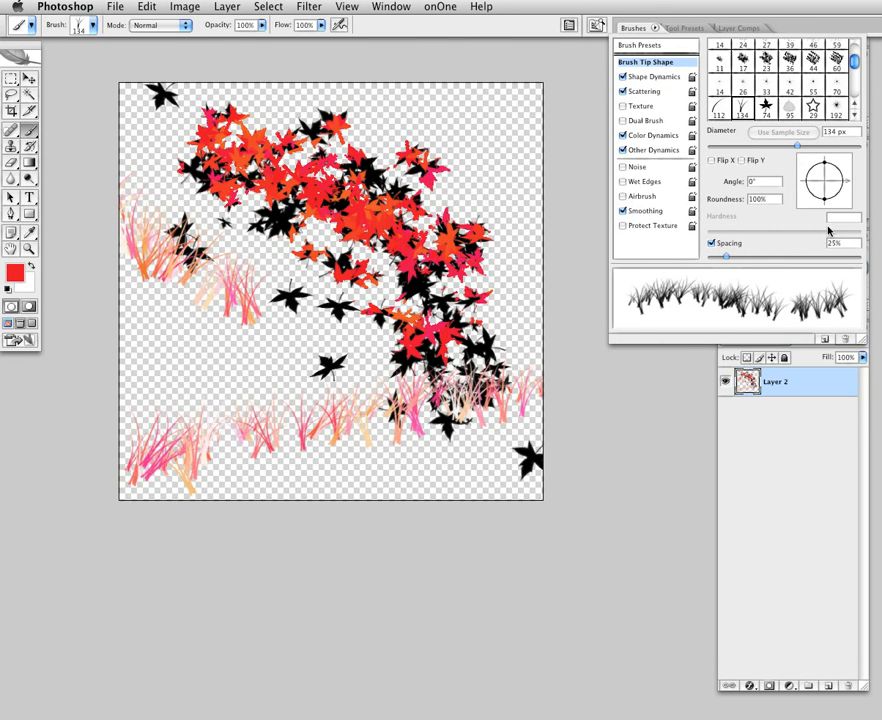
{"action": "left_click_drag", "start_coordinate": [727, 259], "coordinate": [755, 260]}
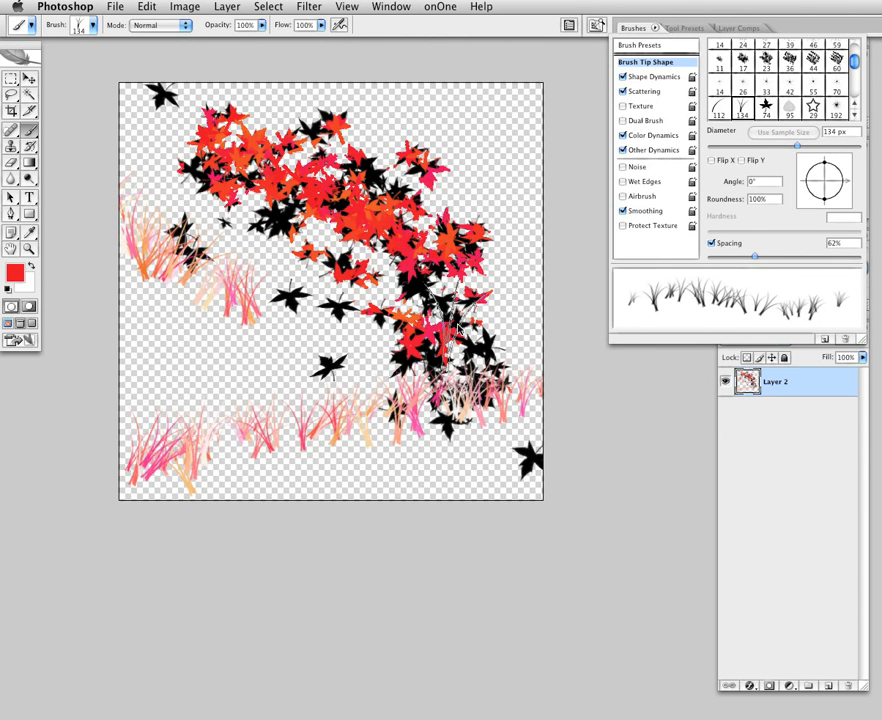
{"action": "left_click_drag", "start_coordinate": [375, 365], "coordinate": [235, 368]}
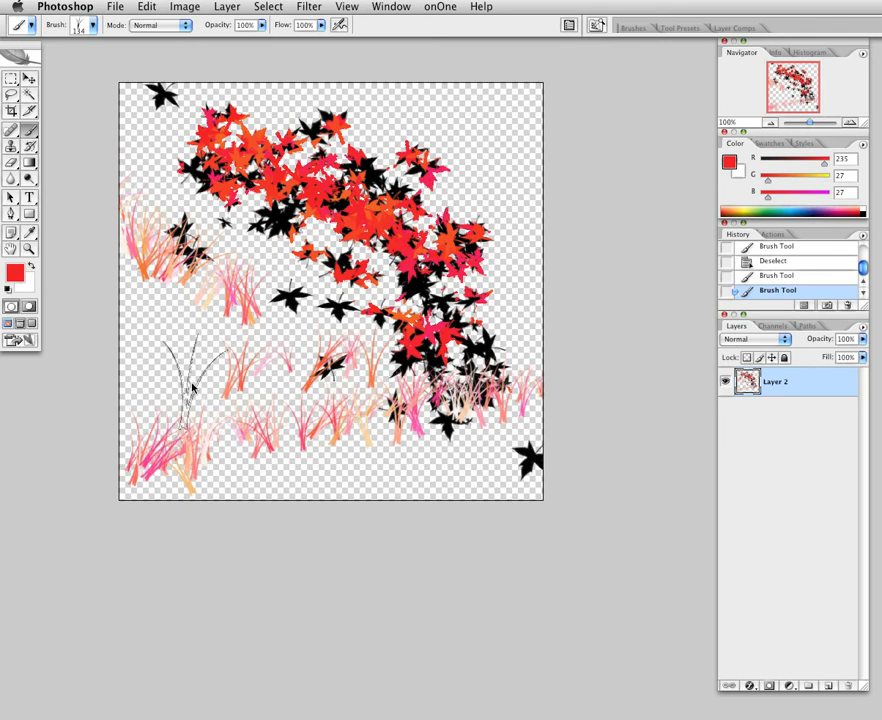
{"action": "left_click_drag", "start_coordinate": [440, 292], "coordinate": [493, 236]}
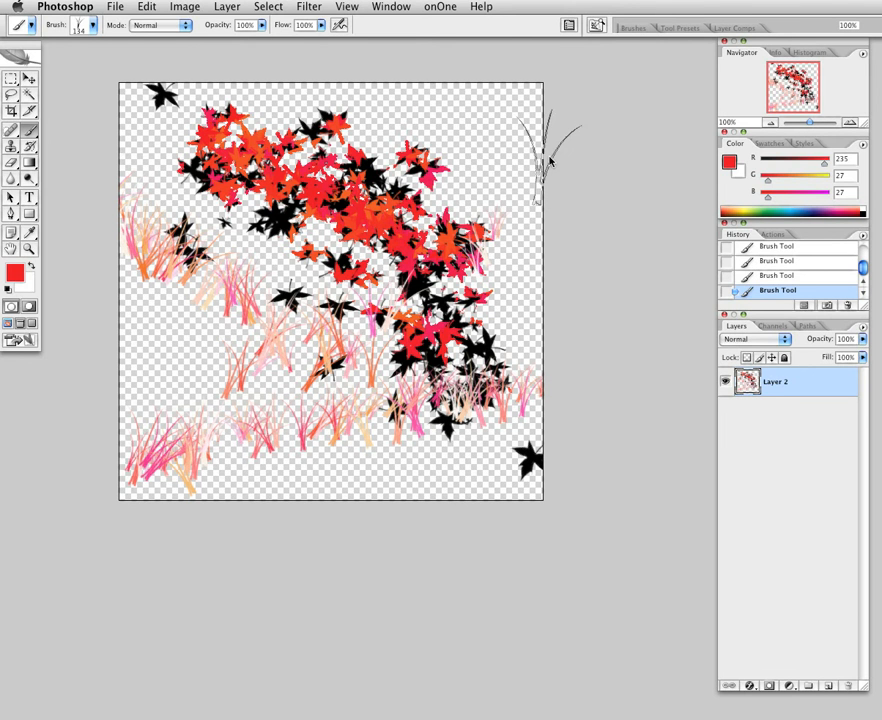
Flip the grass brush tip in both X and Y and paint upside-down tufts along the upper canvas
{"action": "left_click", "coordinate": [639, 30]}
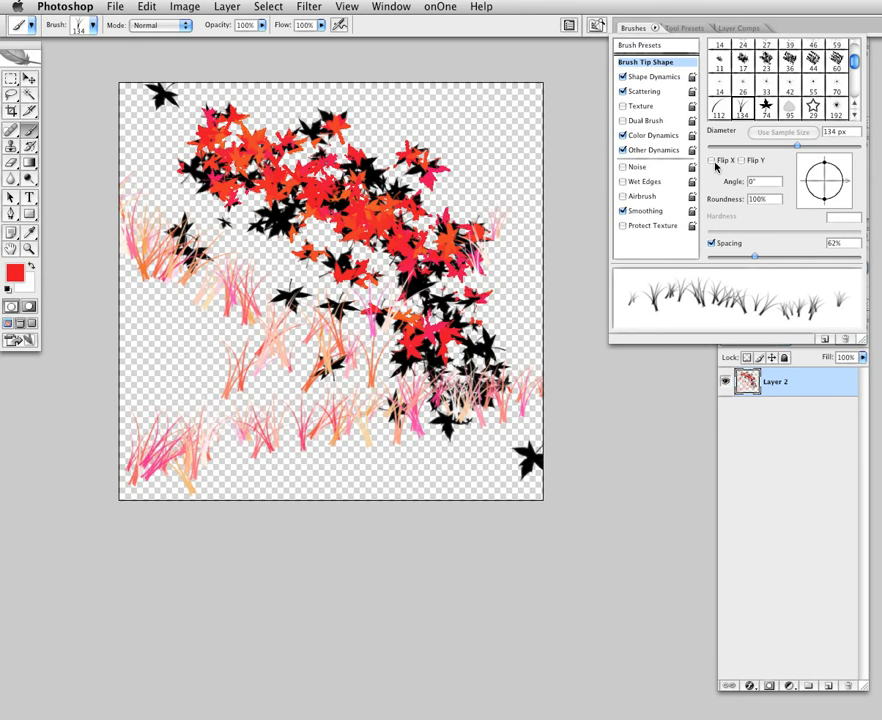
{"action": "left_click", "coordinate": [712, 161]}
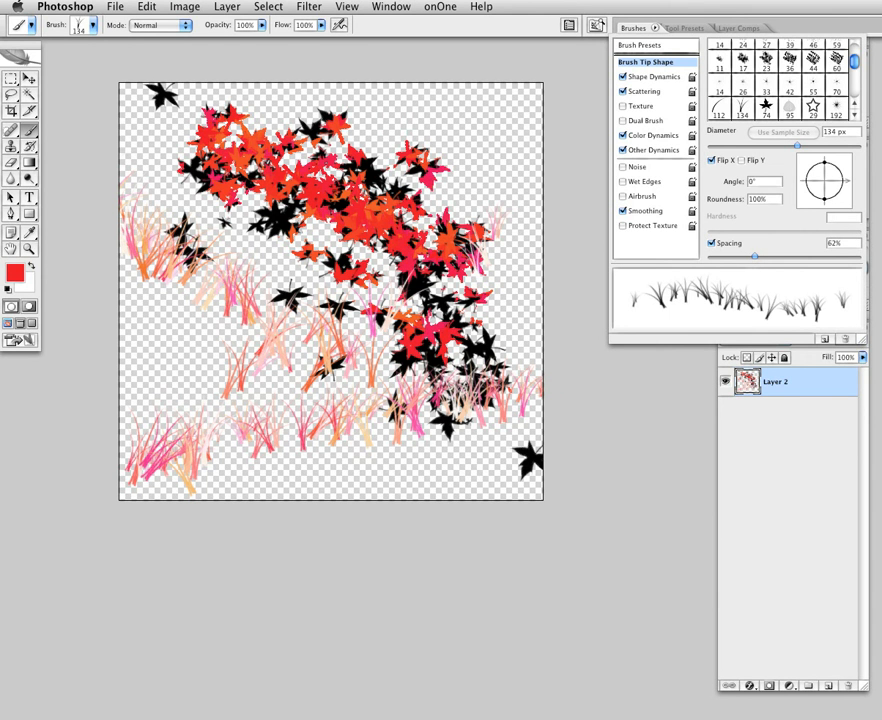
{"action": "left_click", "coordinate": [741, 161]}
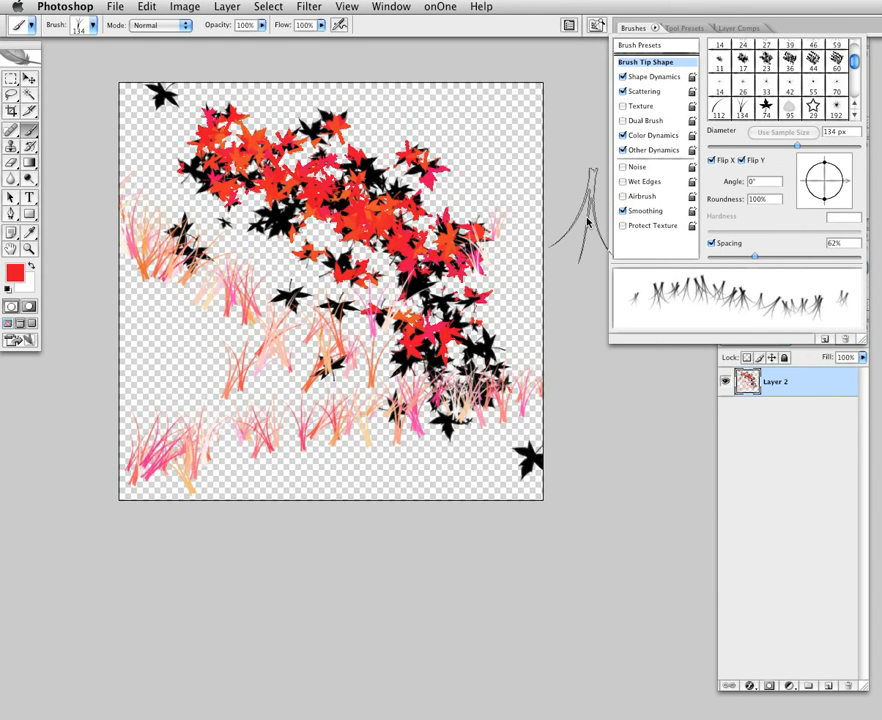
{"action": "left_click_drag", "start_coordinate": [486, 133], "coordinate": [292, 147]}
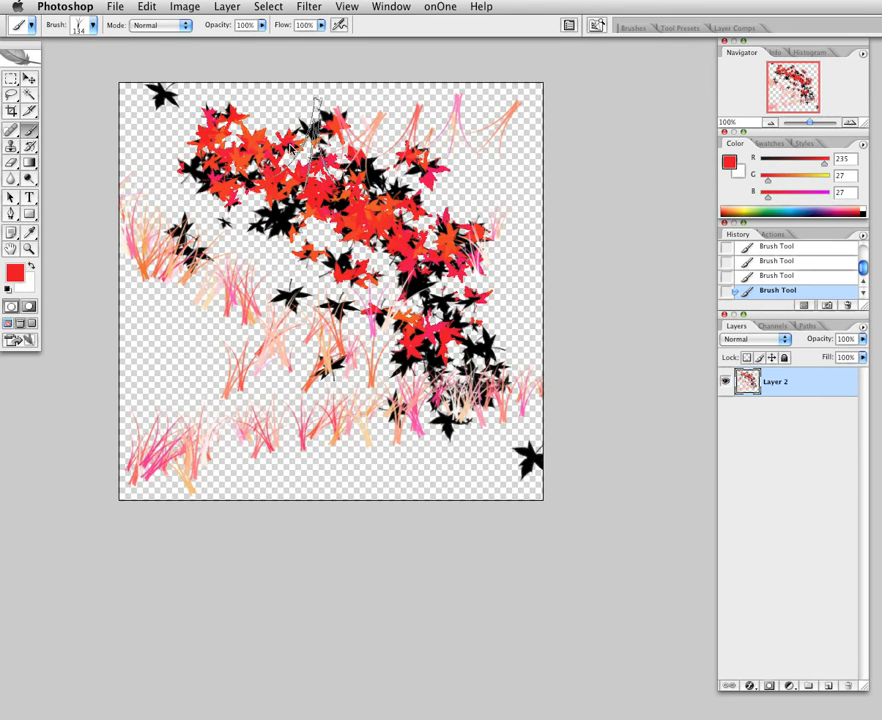
{"action": "left_click", "coordinate": [315, 125]}
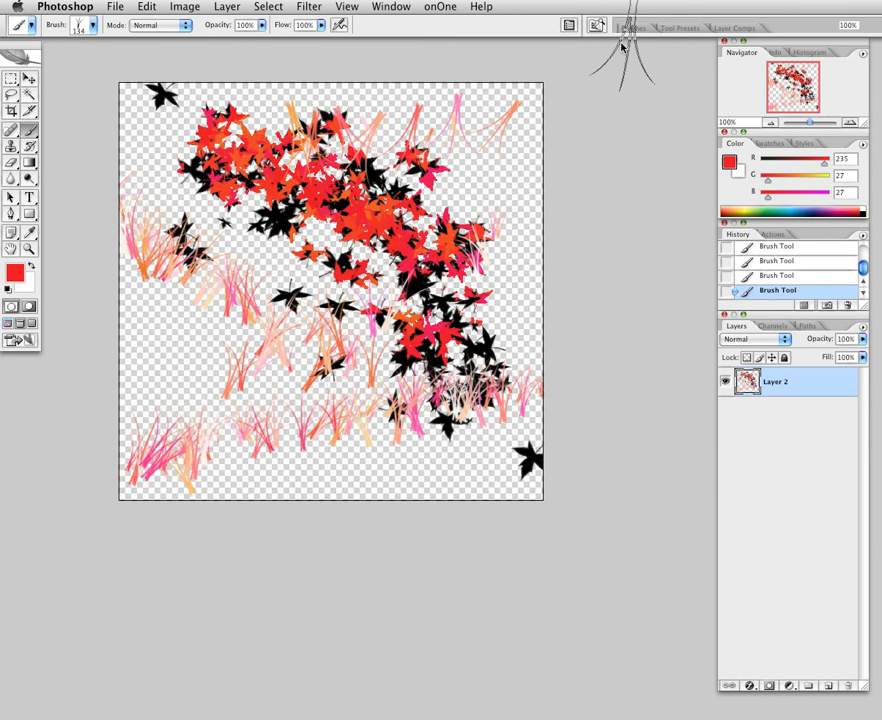
Choose the 74 px maple leaf brush preset
{"action": "scroll", "coordinate": [621, 47], "scroll_direction": "up", "scroll_amount": 1}
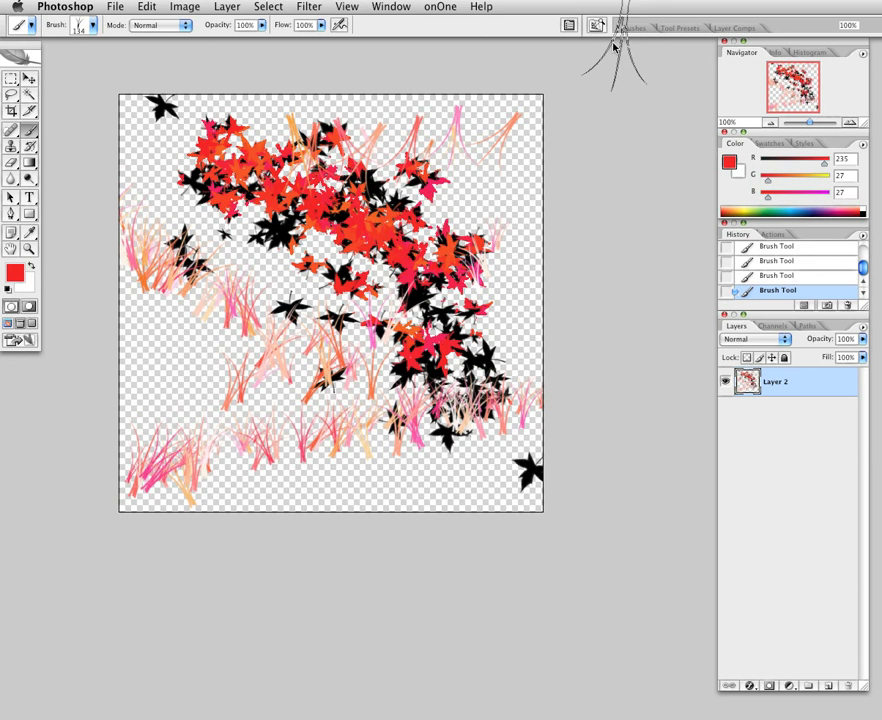
{"action": "scroll", "coordinate": [614, 45], "scroll_direction": "up", "scroll_amount": 1}
{"action": "scroll", "coordinate": [610, 55], "scroll_direction": "up", "scroll_amount": 1}
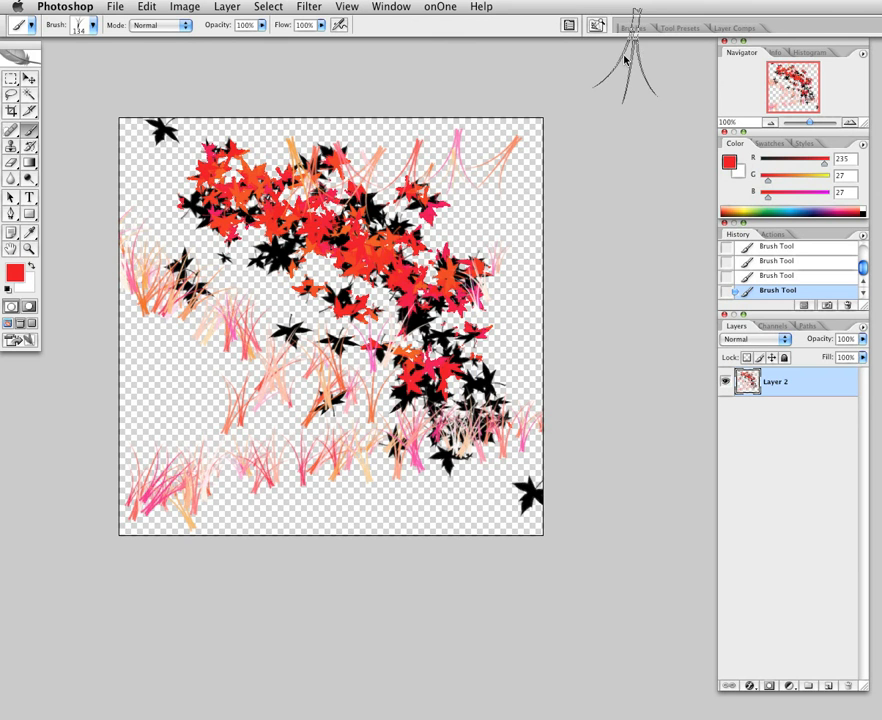
{"action": "left_click", "coordinate": [94, 25]}
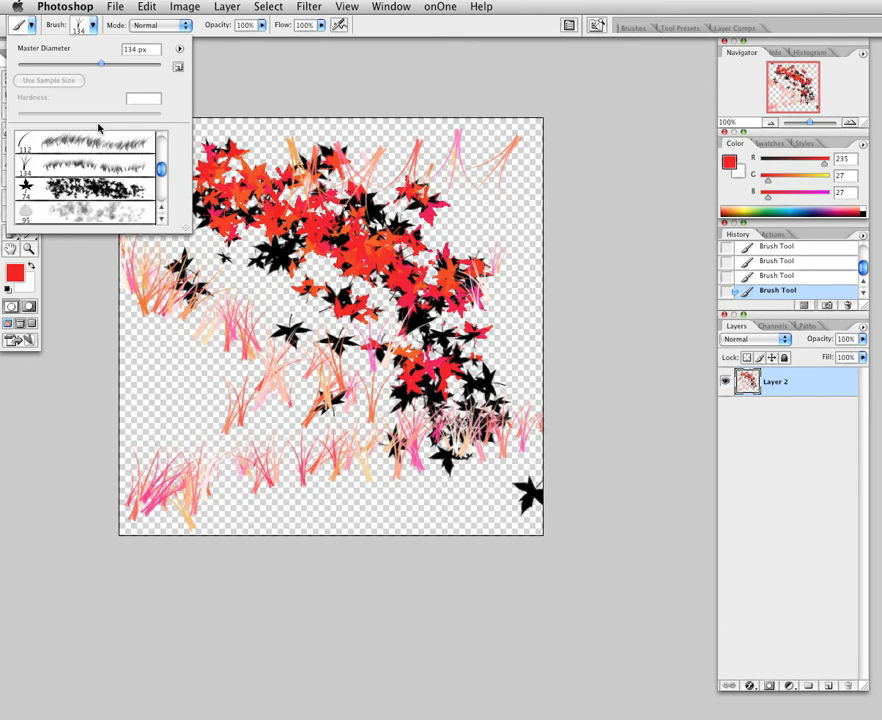
{"action": "left_click", "coordinate": [68, 193]}
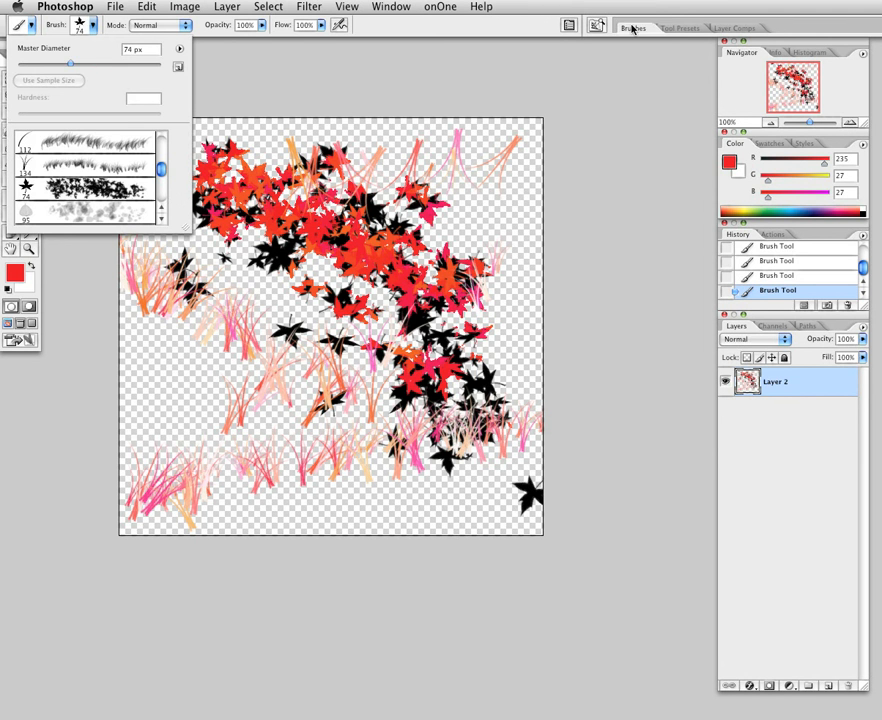
Browse the brush presets and choose the 192 px spiky starburst brush
{"action": "left_click", "coordinate": [632, 28]}
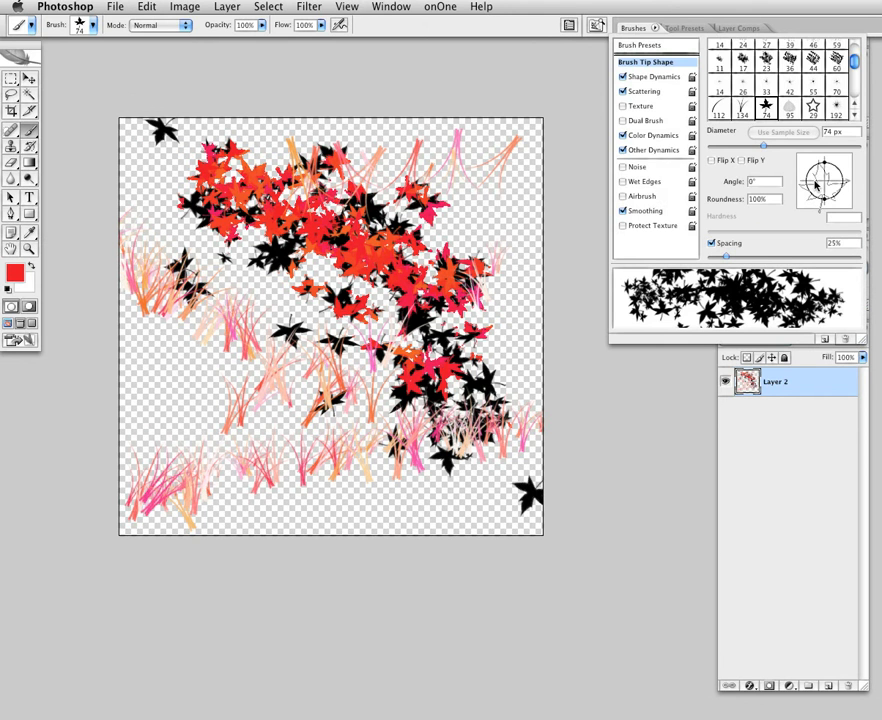
{"action": "left_click", "coordinate": [655, 46]}
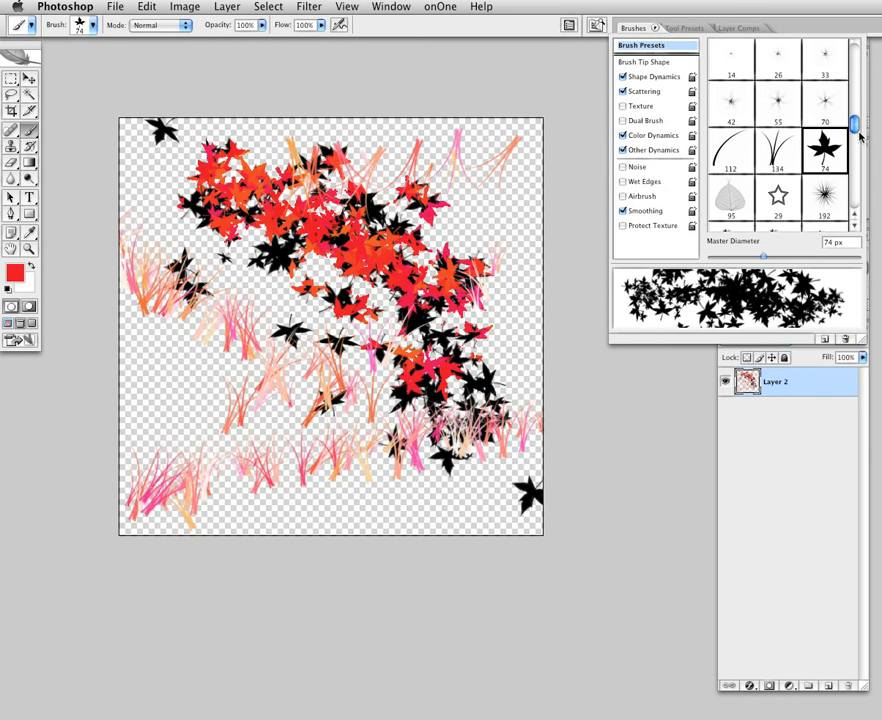
{"action": "scroll", "coordinate": [855, 133], "scroll_direction": "down", "scroll_amount": 1}
{"action": "left_click_drag", "start_coordinate": [851, 131], "coordinate": [851, 140]}
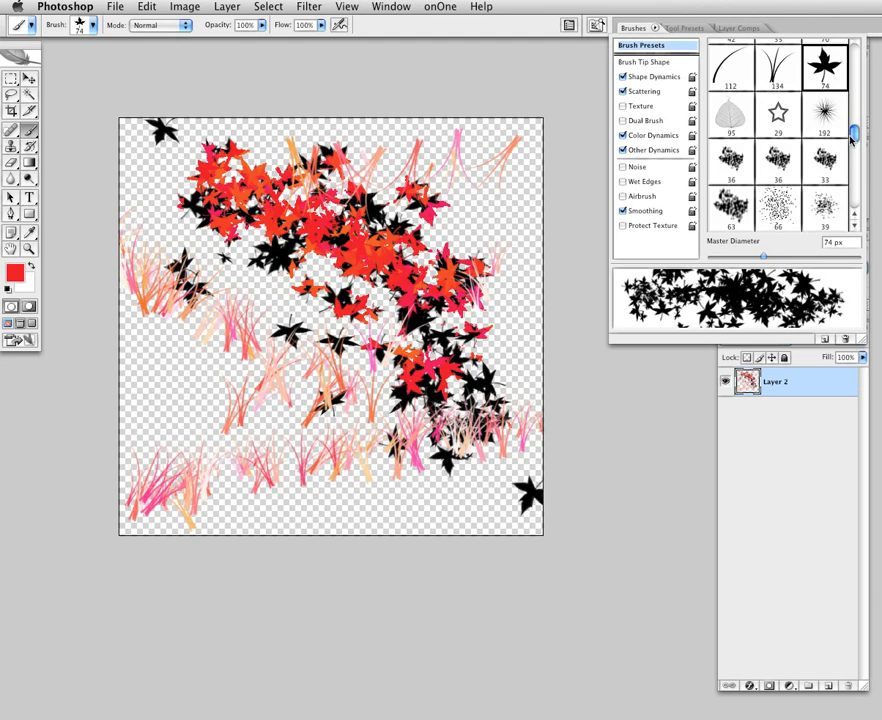
{"action": "left_click", "coordinate": [834, 128]}
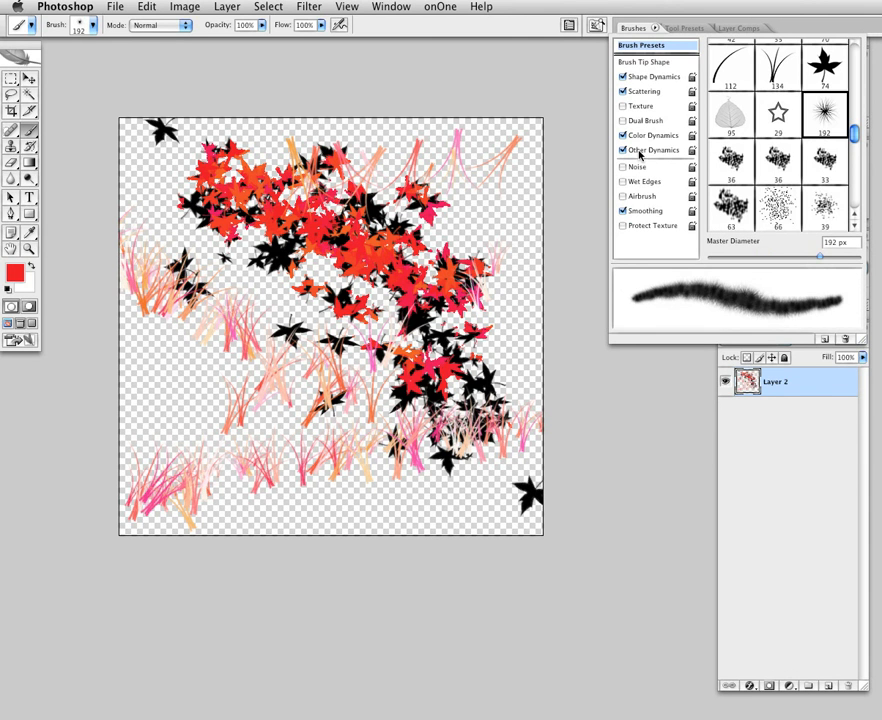
Paint broad red starburst strokes in a zigzag over the leaves and grass
{"action": "mouse_move", "coordinate": [508, 238]}
{"action": "left_mouse_down"}
{"action": "mouse_move", "coordinate": [308, 300]}
{"action": "mouse_move", "coordinate": [514, 334]}
{"action": "mouse_move", "coordinate": [206, 424]}
{"action": "left_mouse_up"}
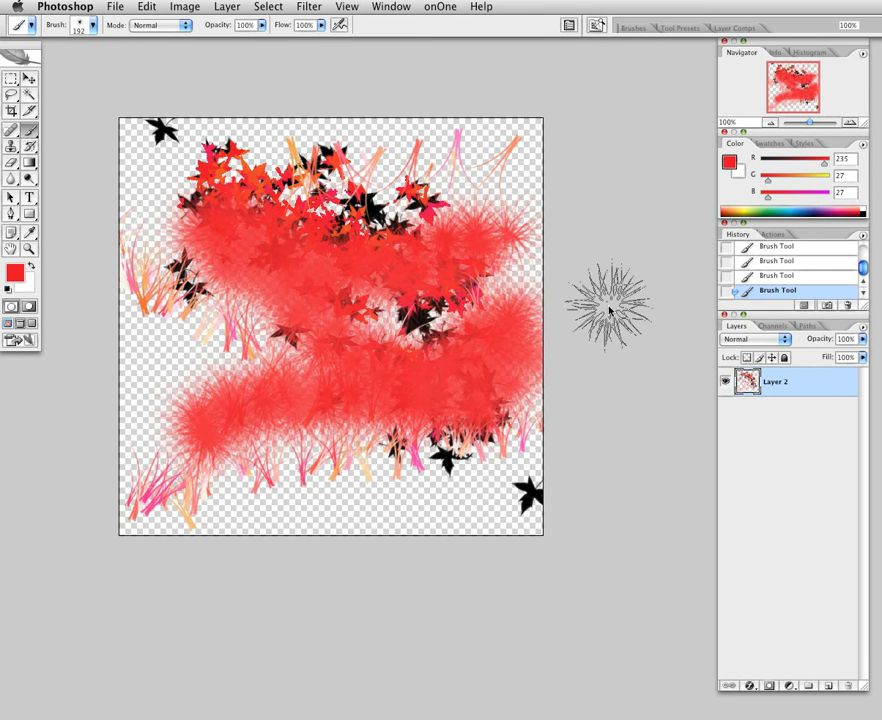
{"action": "left_click", "coordinate": [495, 408]}
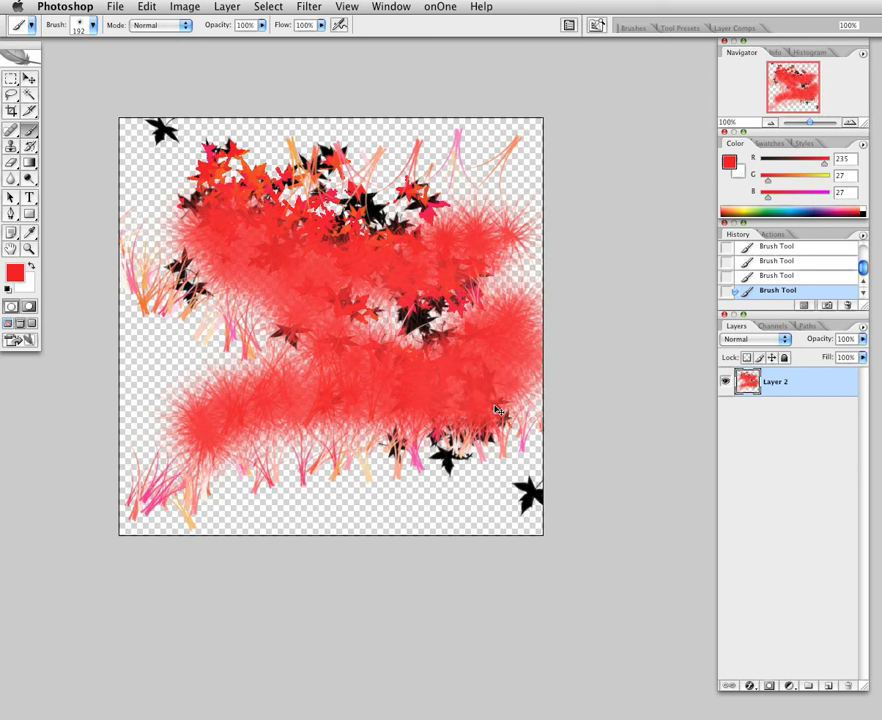
Step back through the history to undo the starburst strokes and all grass strokes except the row across the lower canvas
{"action": "key", "text": "ctrl+z"}
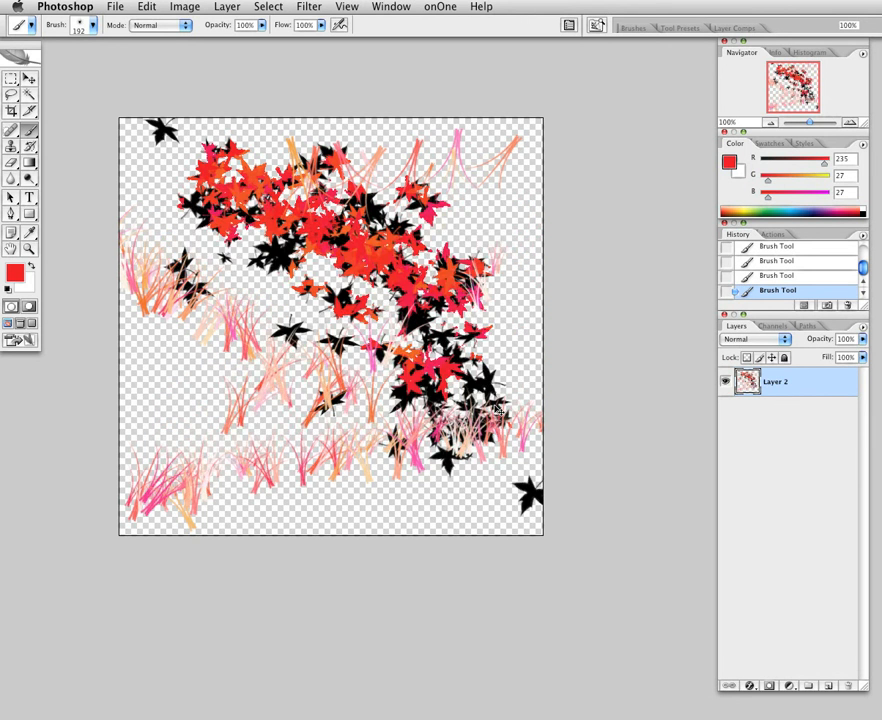
{"action": "key", "text": "ctrl+z"}
{"action": "key", "text": "ctrl+z"}
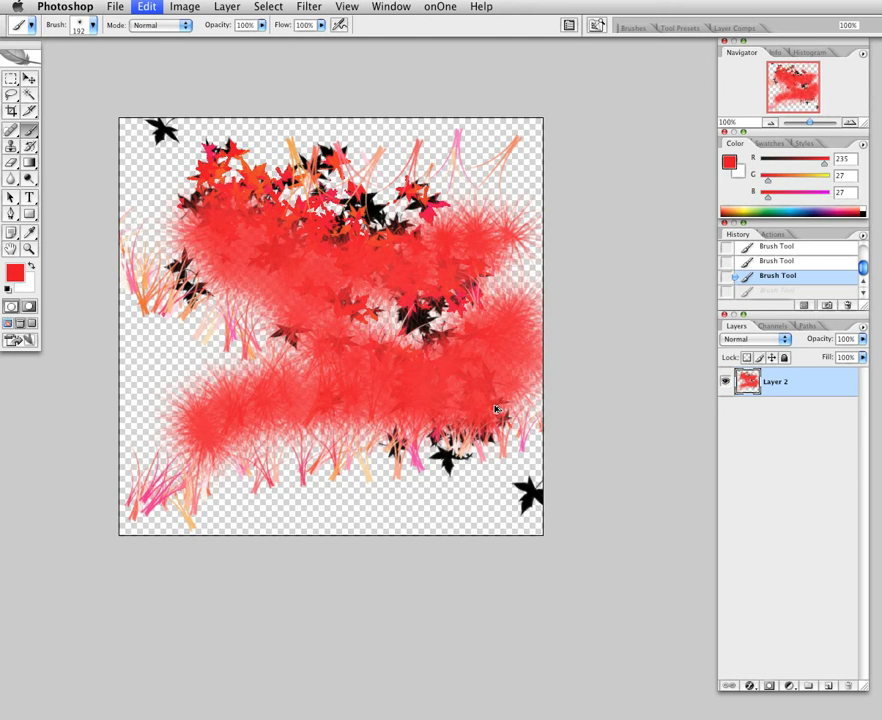
{"action": "key", "text": "ctrl+alt+z"}
{"action": "key", "text": "ctrl+alt+z"}
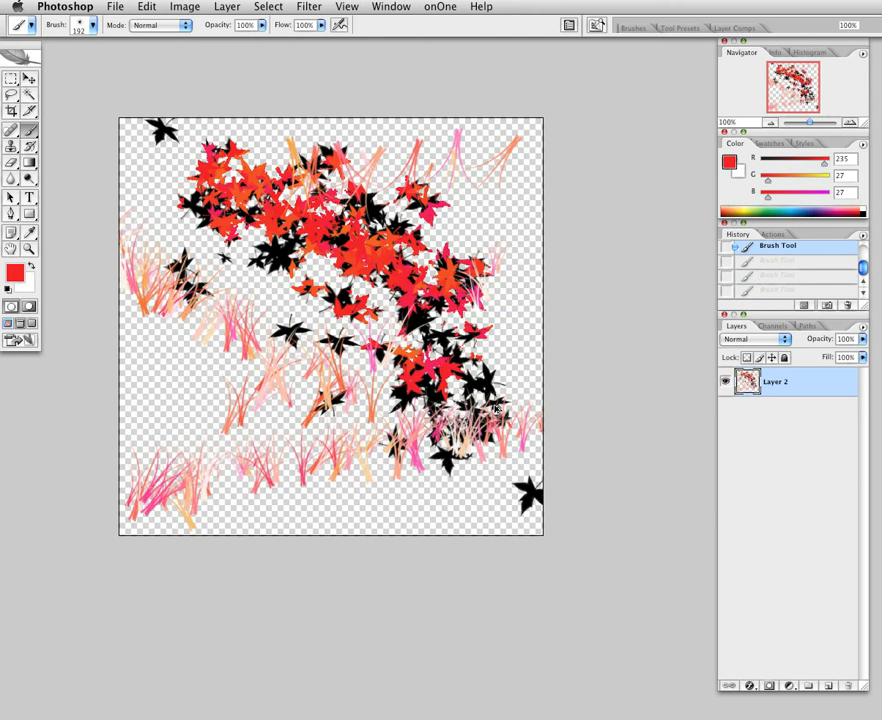
{"action": "key", "text": "ctrl+alt+z"}
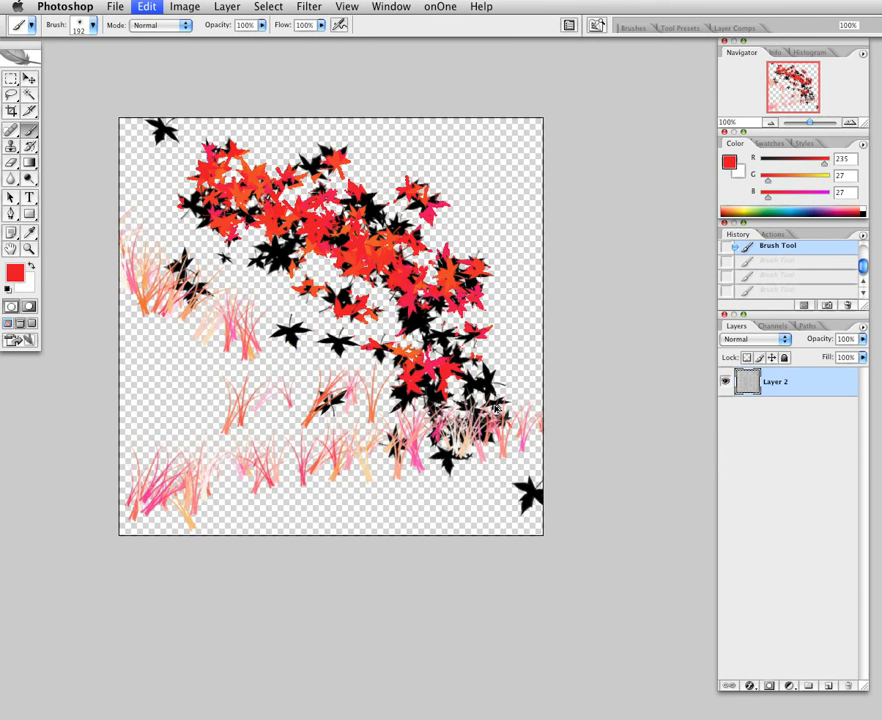
{"action": "key", "text": "super+alt+z"}
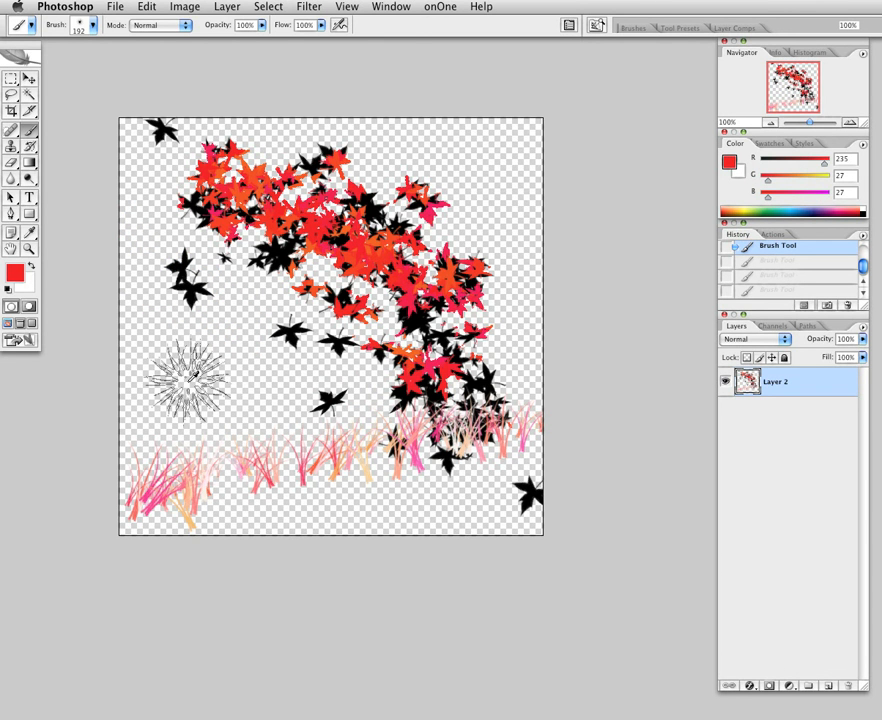
Reduce the starburst brush's size to 90 px
{"action": "key", "text": "bracketleft"}
{"action": "key", "text": "bracketleft"}
{"action": "key", "text": "bracketleft"}
{"action": "key", "text": "bracketleft"}
{"action": "key", "text": "bracketleft"}
{"action": "key", "text": "bracketleft"}
{"action": "key", "text": "bracketleft"}
{"action": "key", "text": "bracketleft"}
{"action": "key", "text": "bracketleft"}
{"action": "key", "text": "bracketleft"}
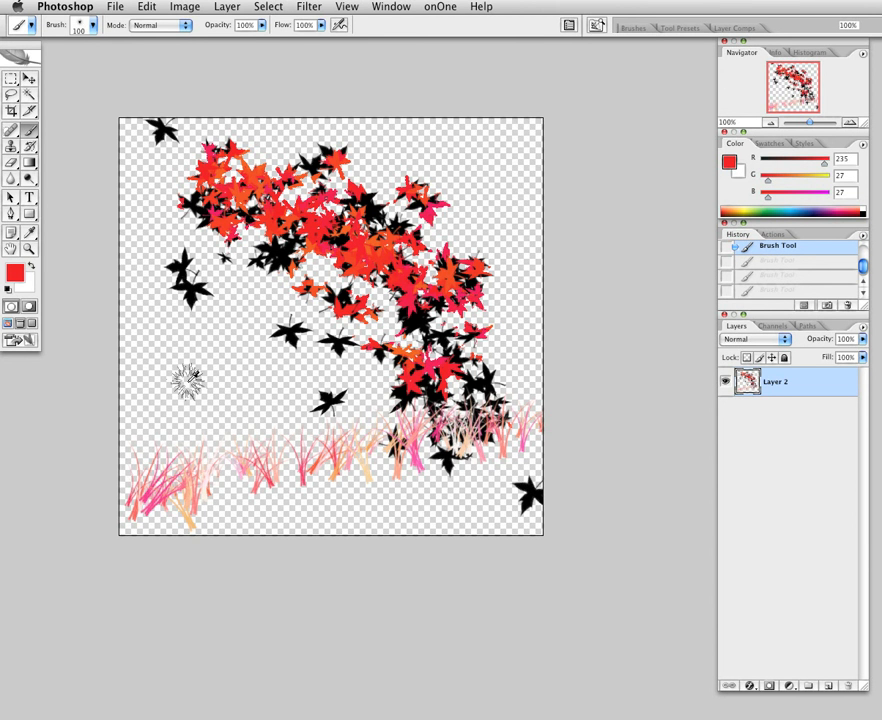
{"action": "key", "text": "bracketleft"}
Try a wavy red starburst stroke from the canvas's left side down to its lower right edge, and undo it
{"action": "left_click_drag", "start_coordinate": [187, 380], "coordinate": [538, 467]}
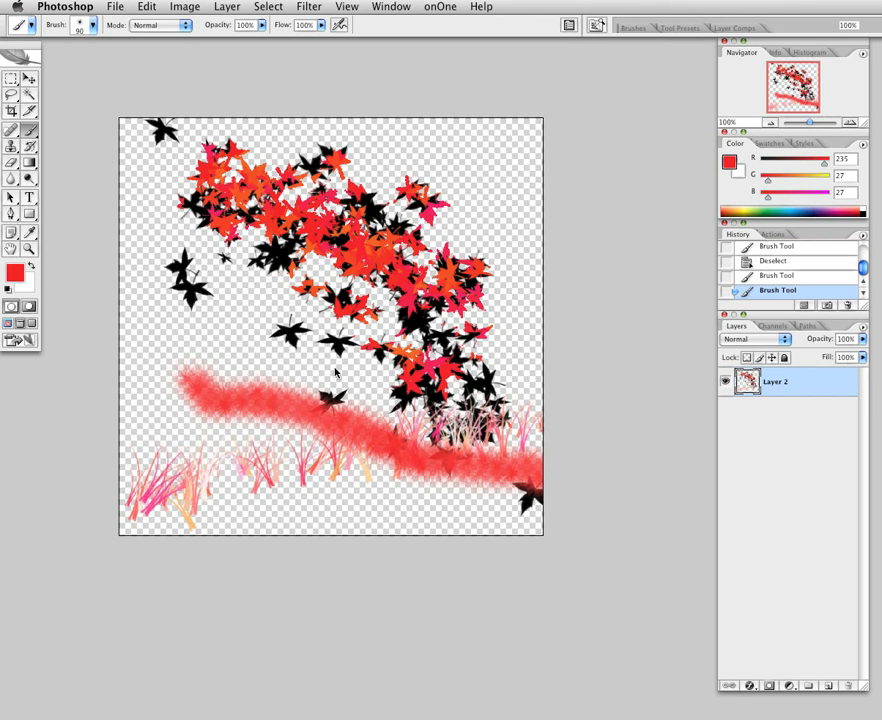
{"action": "key", "text": "super+z"}
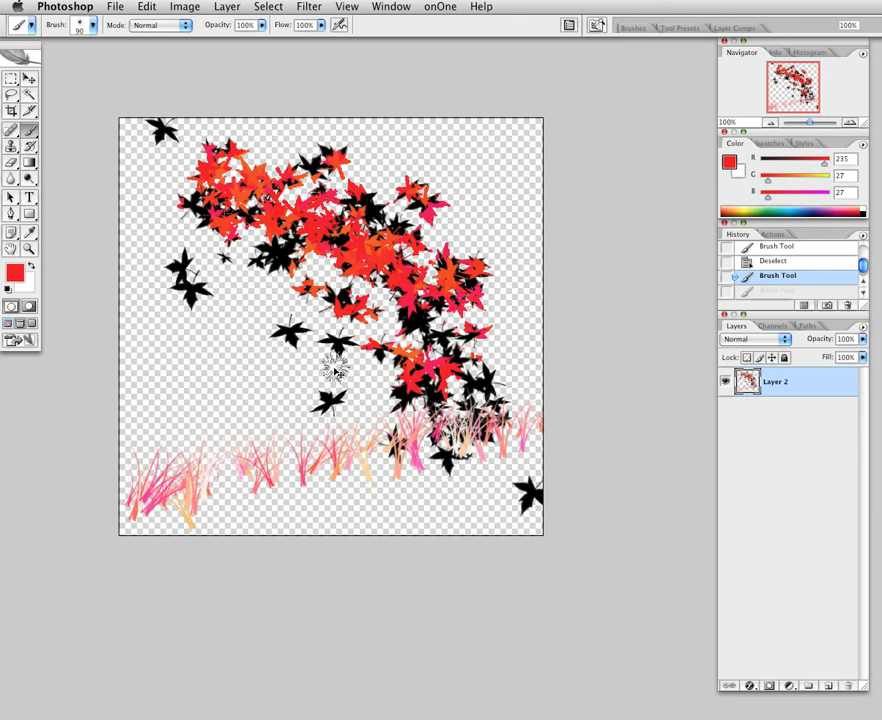
Set the foreground color to dark brown #673535, try a wavy starburst stroke across the middle of the canvas, and undo it
{"action": "left_click", "coordinate": [20, 276]}
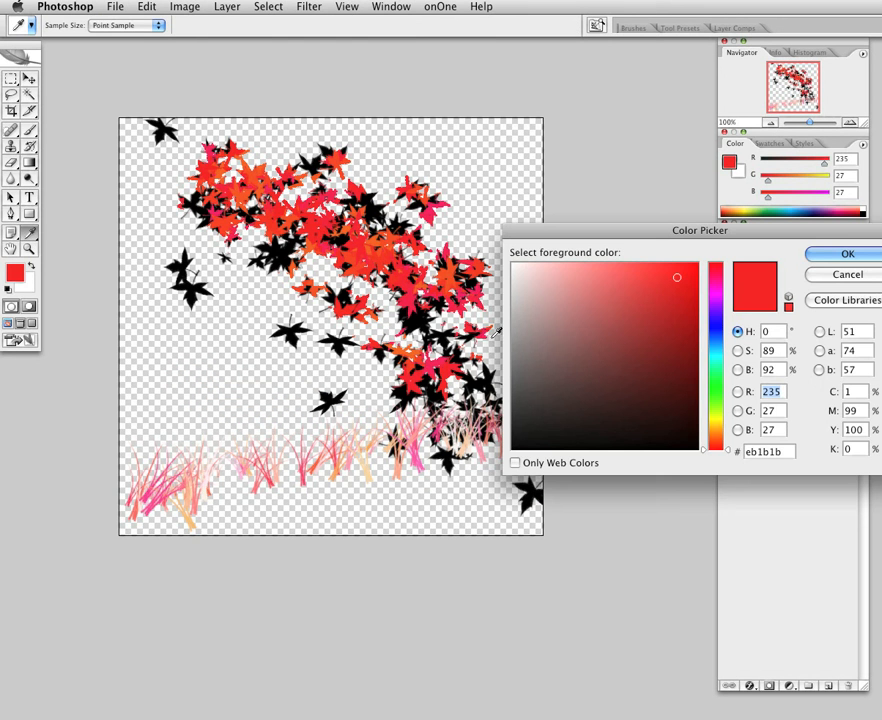
{"action": "left_click", "coordinate": [603, 372]}
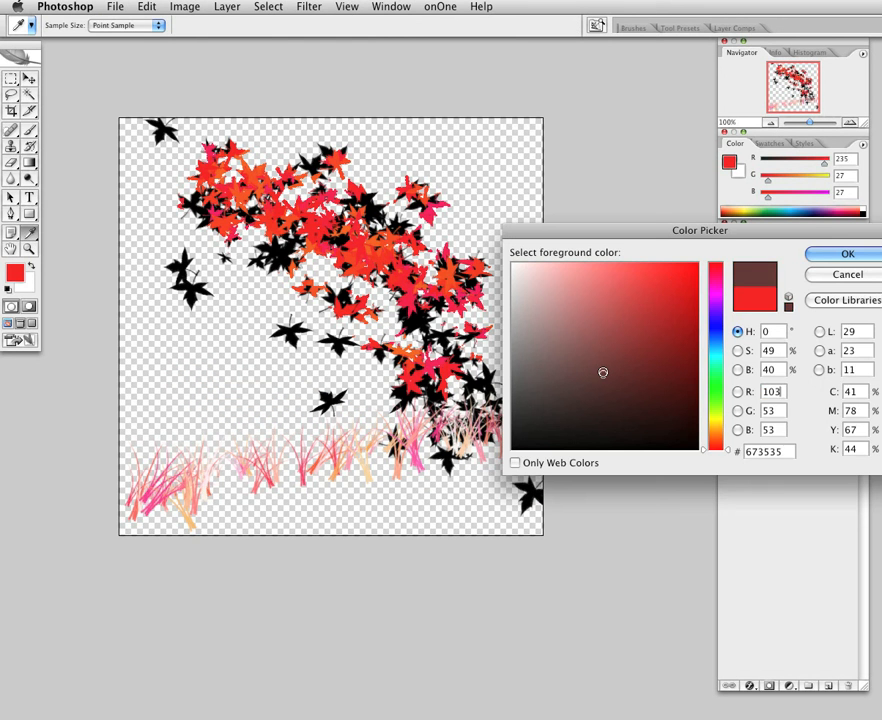
{"action": "left_click", "coordinate": [840, 253]}
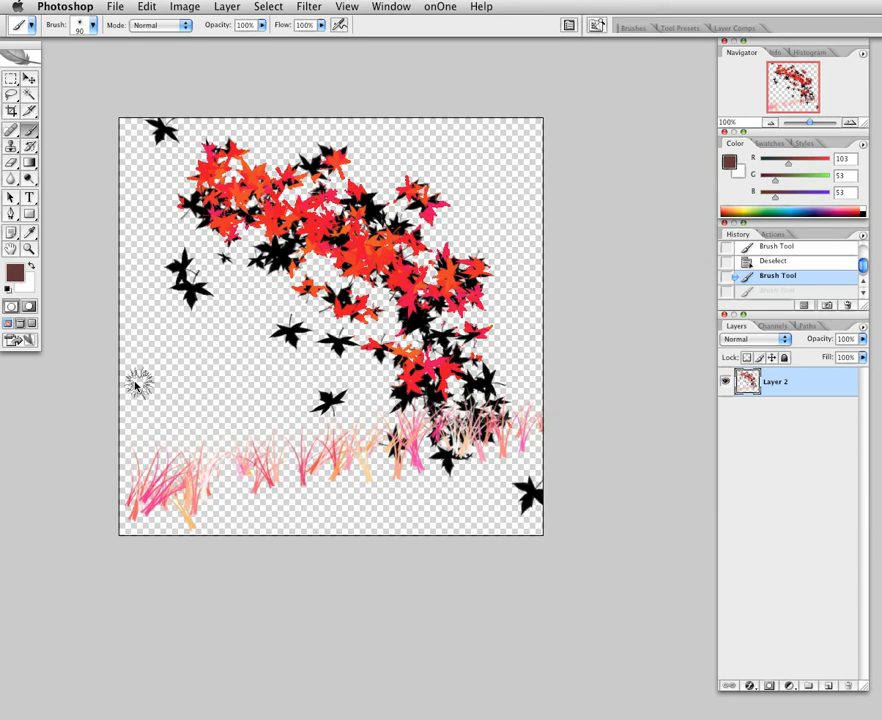
{"action": "mouse_move", "coordinate": [137, 384]}
{"action": "left_mouse_down"}
{"action": "mouse_move", "coordinate": [262, 348]}
{"action": "mouse_move", "coordinate": [430, 402]}
{"action": "left_mouse_up"}
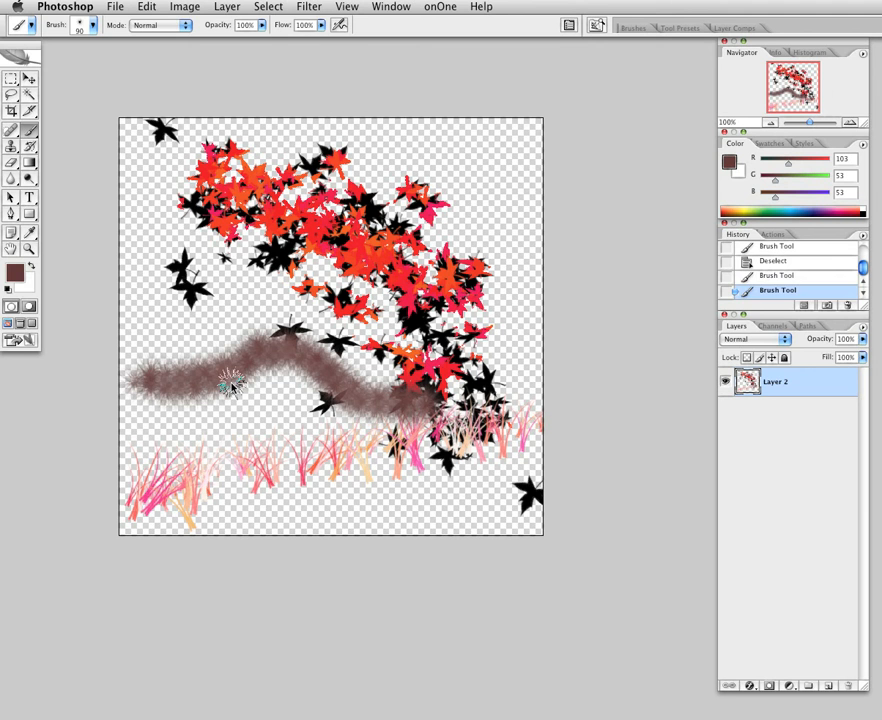
{"action": "key", "text": "ctrl+z"}
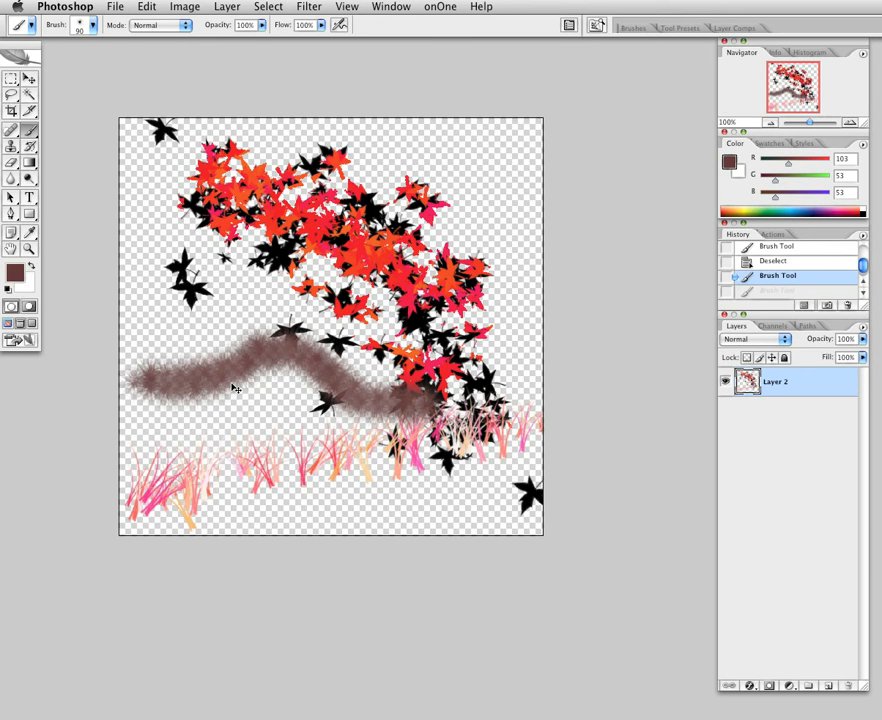
Set the foreground color to red #df1111, then try a starburst stroke along the upper part of the canvas and undo it
{"action": "left_click", "coordinate": [20, 277]}
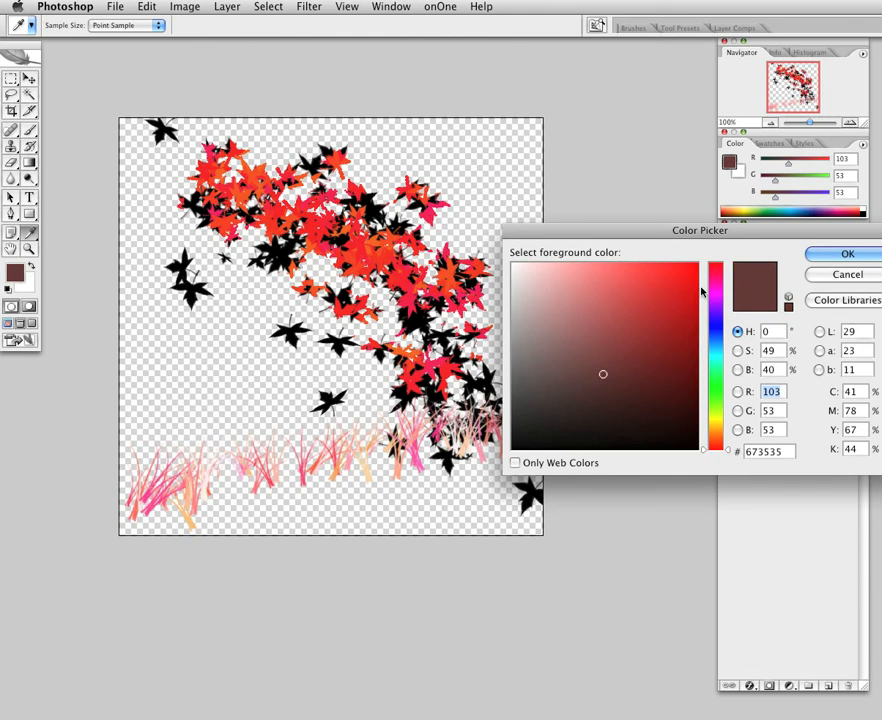
{"action": "left_click", "coordinate": [683, 286]}
{"action": "left_click", "coordinate": [845, 255]}
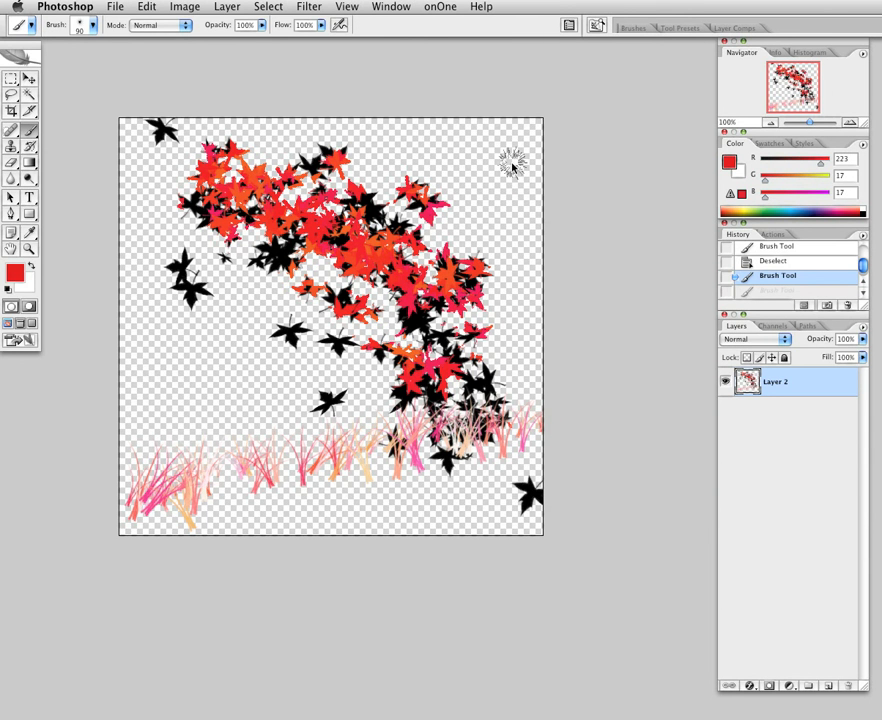
{"action": "mouse_move", "coordinate": [512, 166]}
{"action": "left_mouse_down"}
{"action": "mouse_move", "coordinate": [468, 178]}
{"action": "mouse_move", "coordinate": [348, 141]}
{"action": "left_mouse_up"}
{"action": "key", "text": "ctrl+z"}
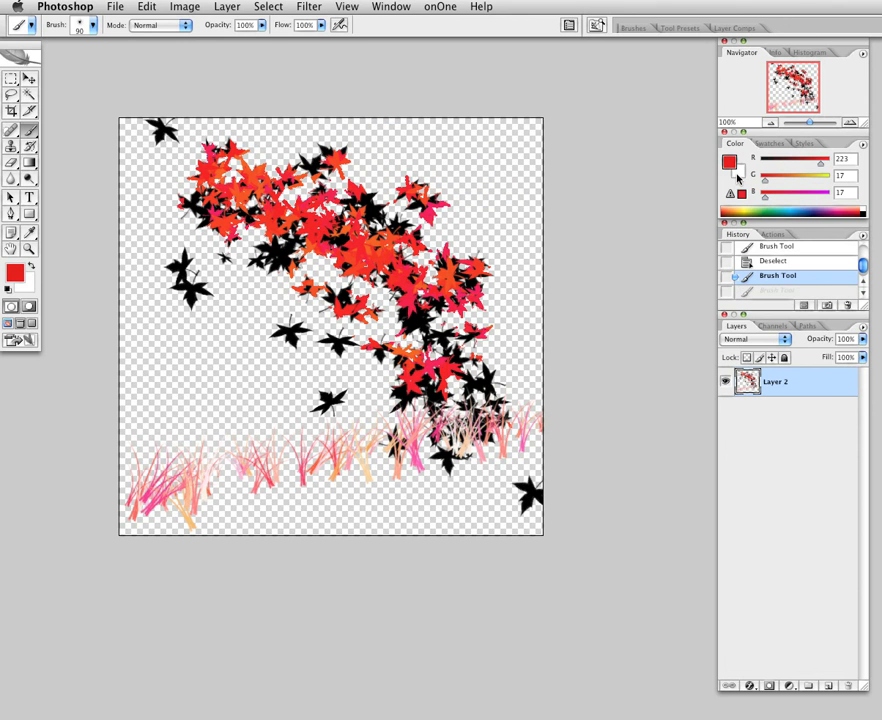
Look through the brush presets down to the flourish brushes and select the soft 45 px brush above them
{"action": "left_click", "coordinate": [626, 27]}
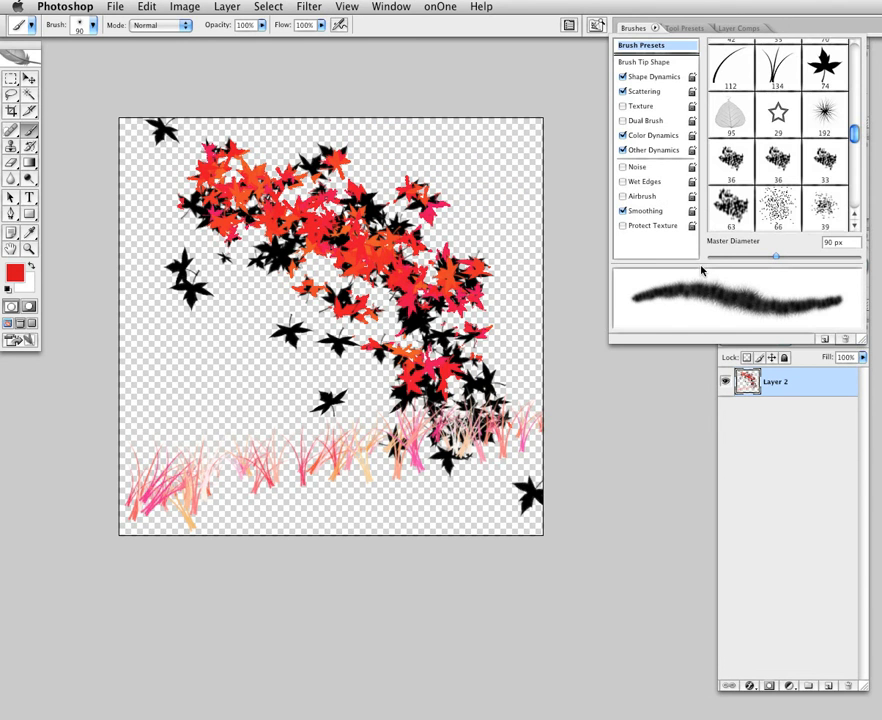
{"action": "scroll", "coordinate": [775, 183], "scroll_direction": "down", "scroll_amount": 1}
{"action": "scroll", "coordinate": [777, 184], "scroll_direction": "down", "scroll_amount": 4}
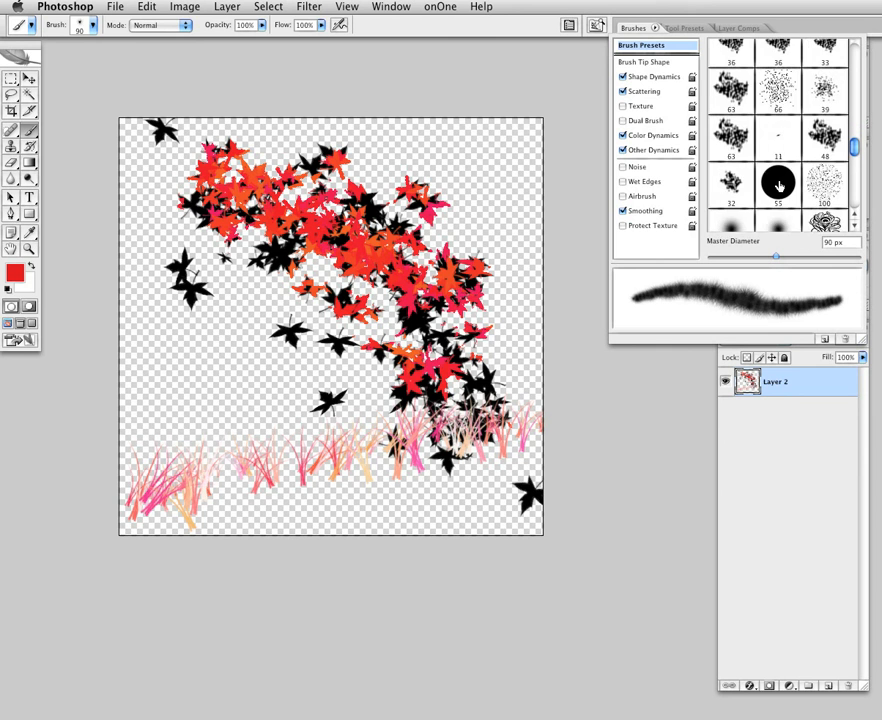
{"action": "scroll", "coordinate": [778, 185], "scroll_direction": "down", "scroll_amount": 3}
{"action": "scroll", "coordinate": [756, 167], "scroll_direction": "down", "scroll_amount": 3}
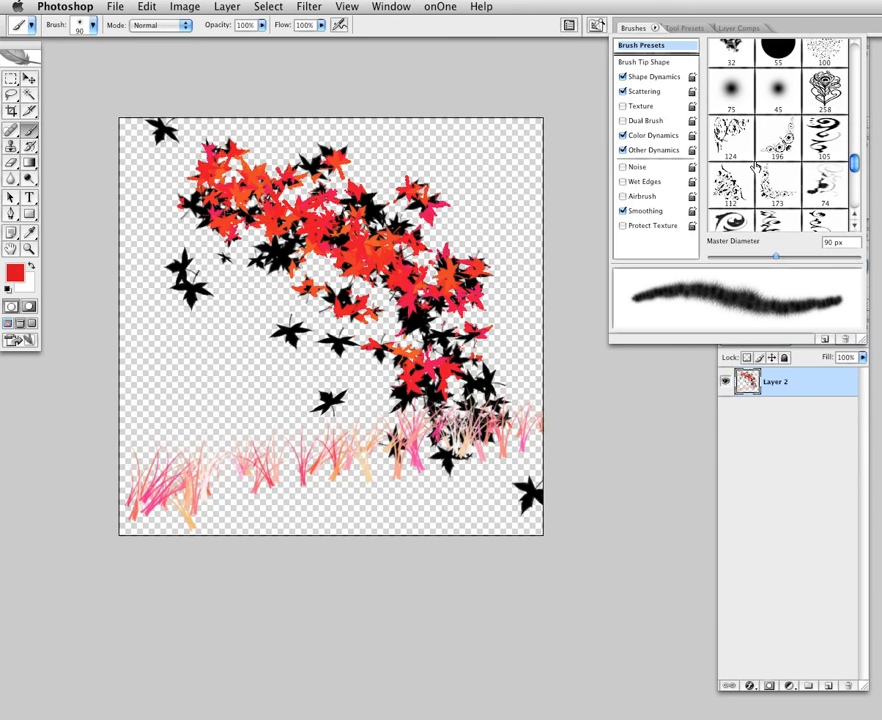
{"action": "scroll", "coordinate": [756, 167], "scroll_direction": "down", "scroll_amount": 1}
{"action": "scroll", "coordinate": [762, 200], "scroll_direction": "down", "scroll_amount": 3}
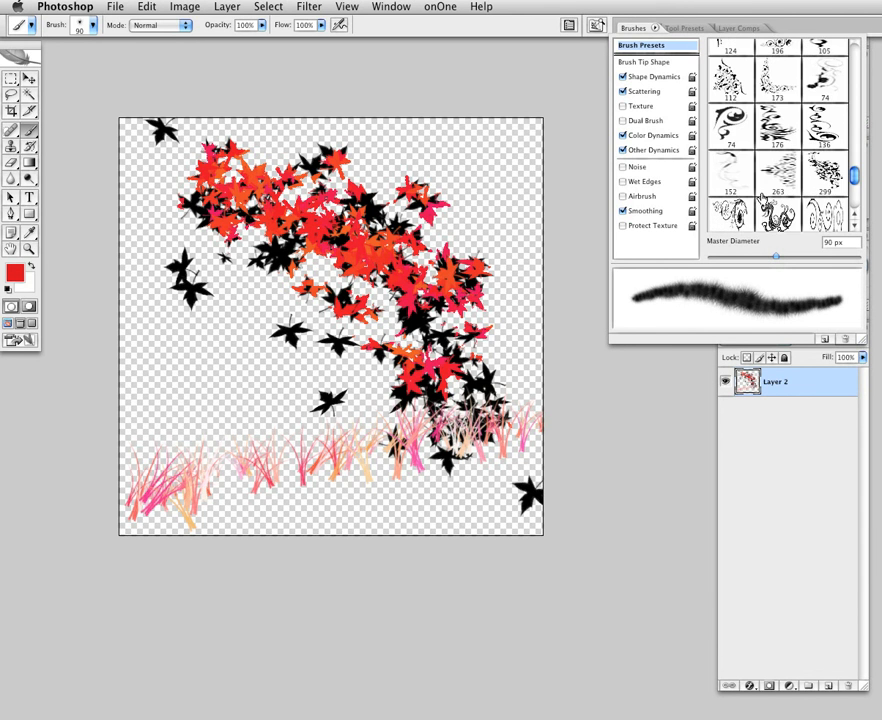
{"action": "scroll", "coordinate": [760, 200], "scroll_direction": "down", "scroll_amount": 4}
{"action": "scroll", "coordinate": [801, 205], "scroll_direction": "down", "scroll_amount": 1}
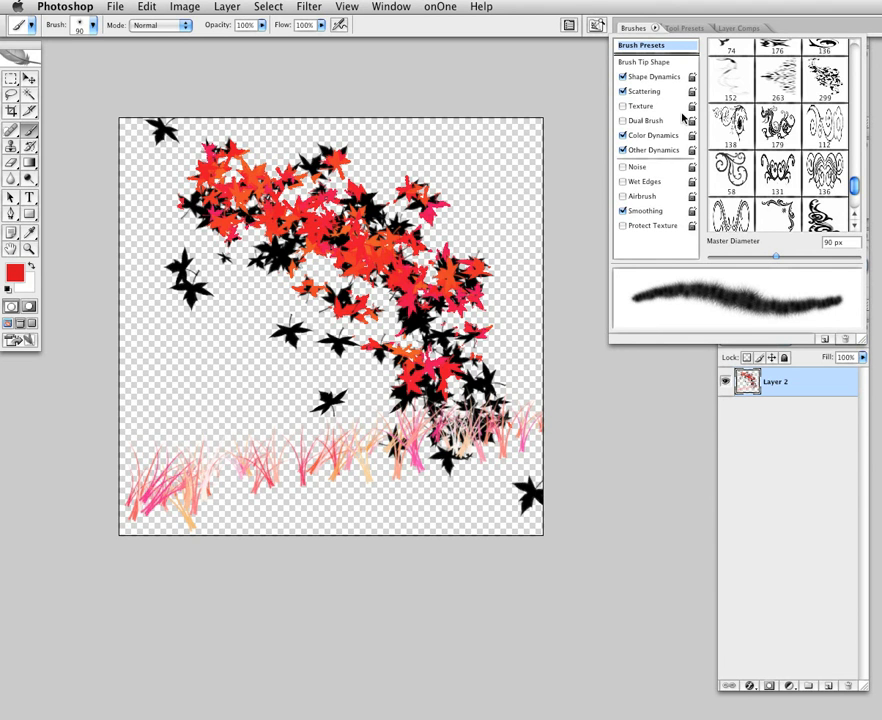
{"action": "scroll", "coordinate": [795, 100], "scroll_direction": "up", "scroll_amount": 2}
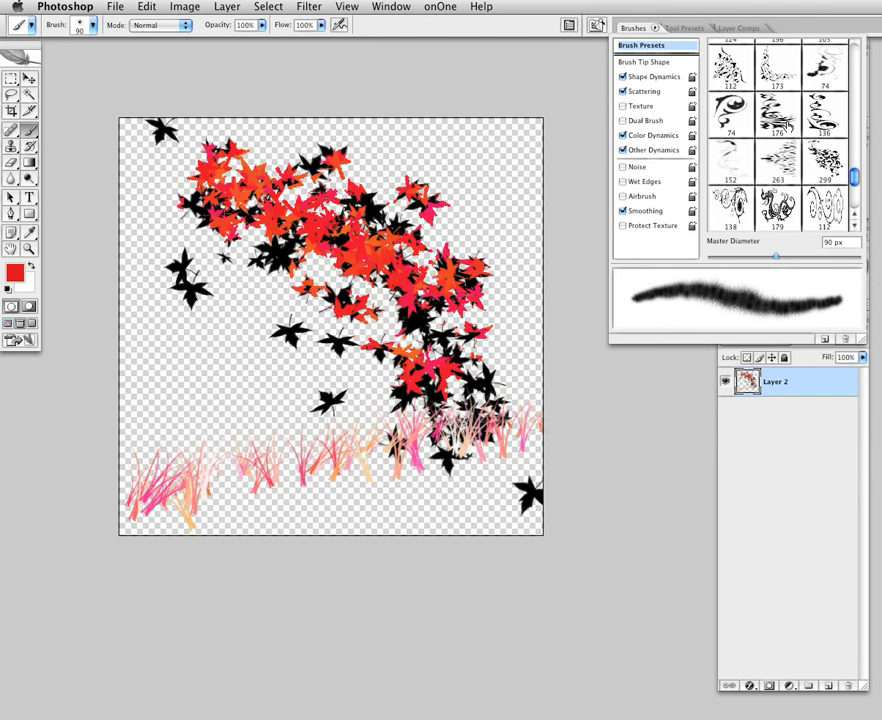
{"action": "scroll", "coordinate": [787, 126], "scroll_direction": "up", "scroll_amount": 3}
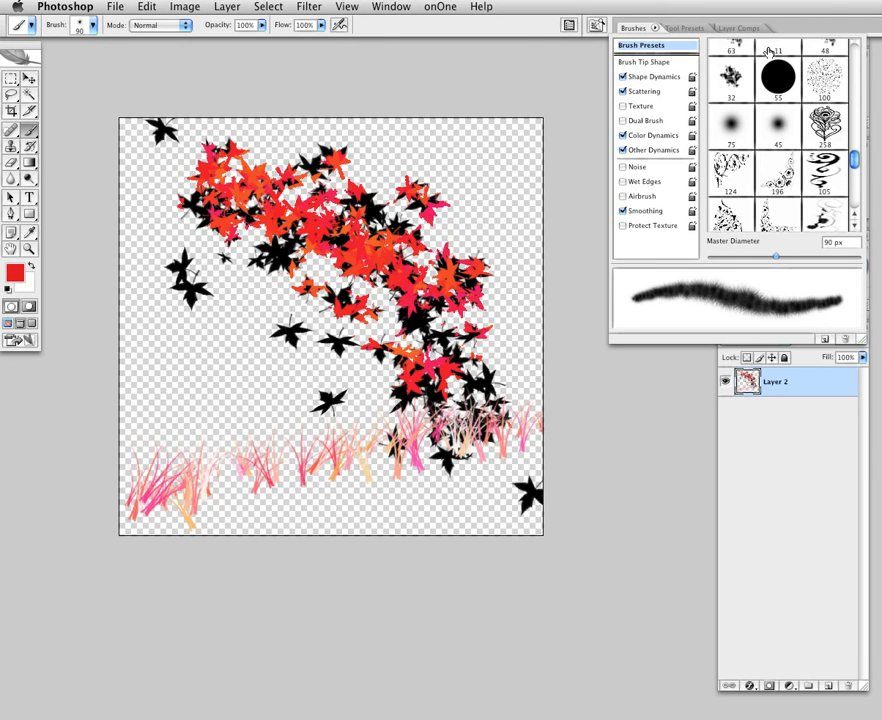
{"action": "left_click", "coordinate": [778, 130]}
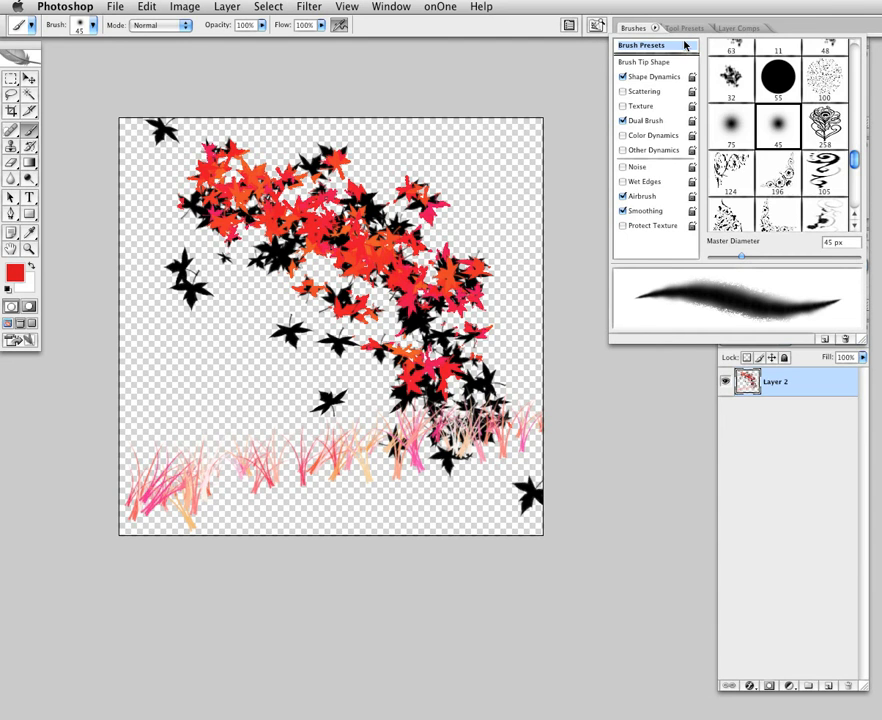
Start loading brushes, locate seleneheart_flourishes.abr in the Adobe Photoshop Only folder, and cancel without loading it
{"action": "left_click", "coordinate": [656, 28]}
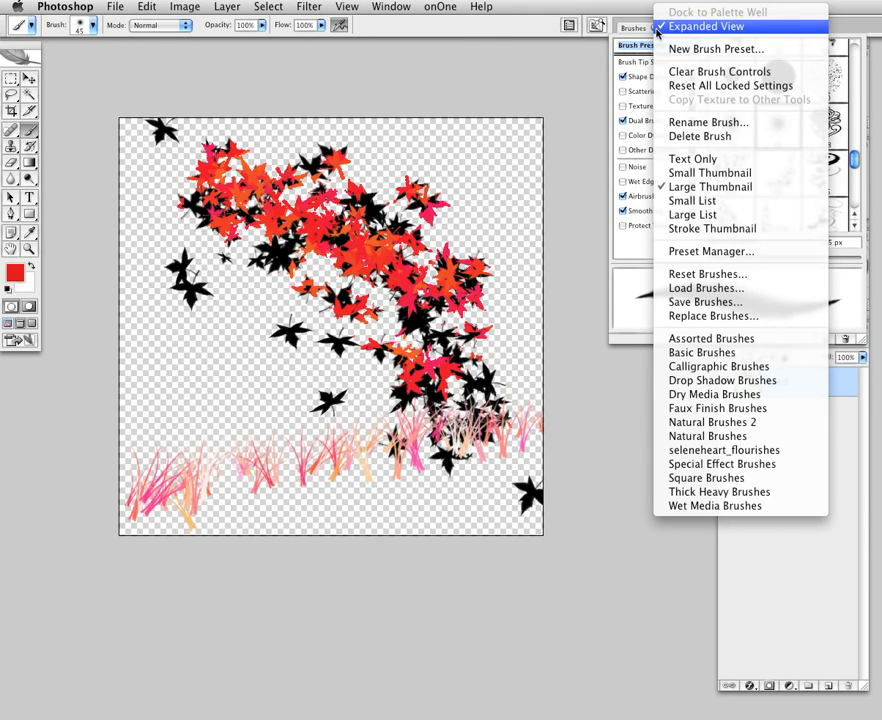
{"action": "left_click", "coordinate": [657, 32]}
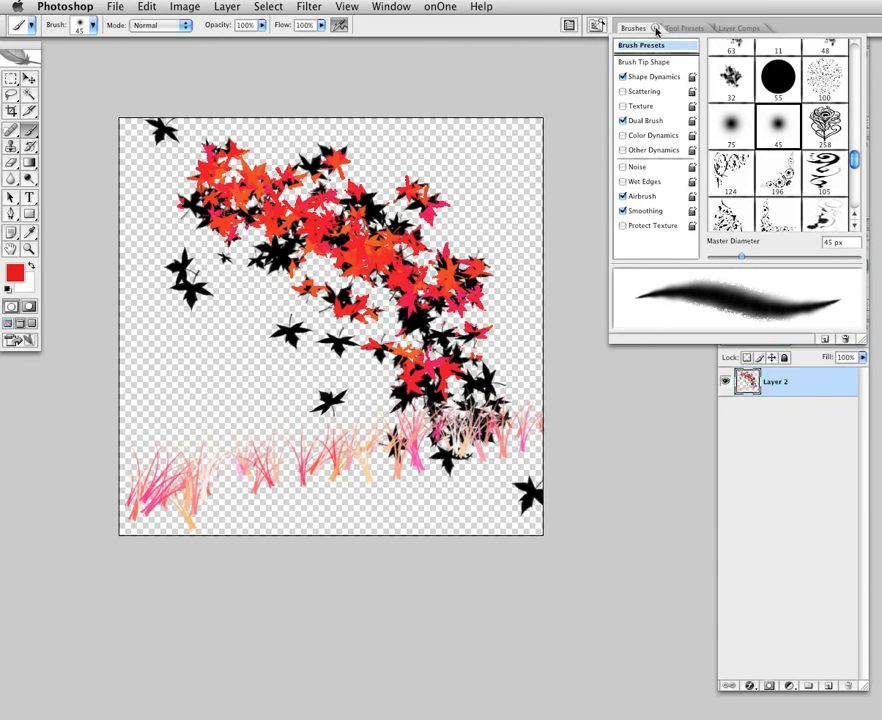
{"action": "left_click", "coordinate": [656, 29]}
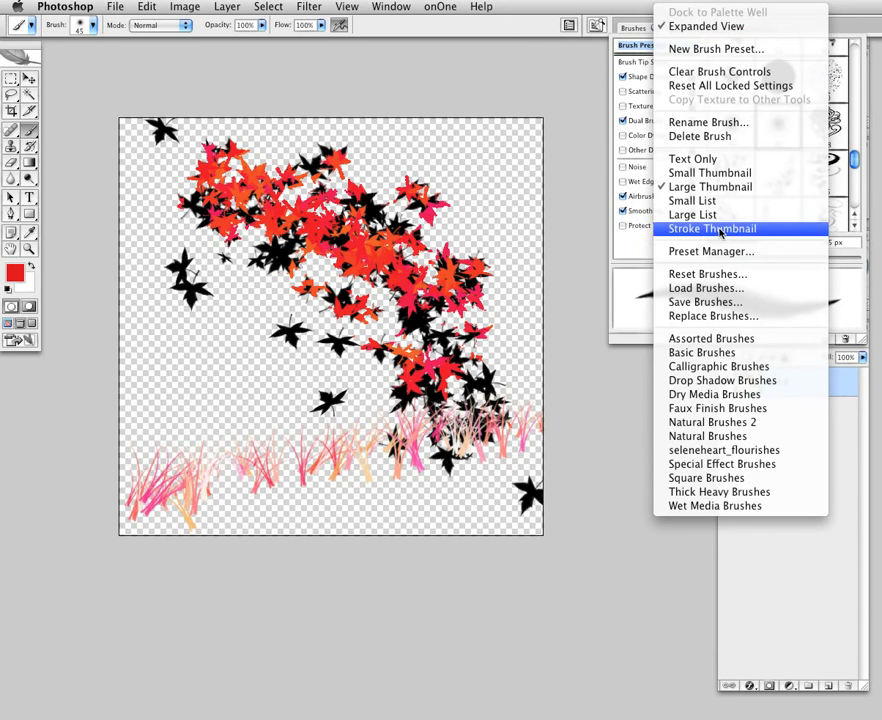
{"action": "left_click", "coordinate": [726, 289]}
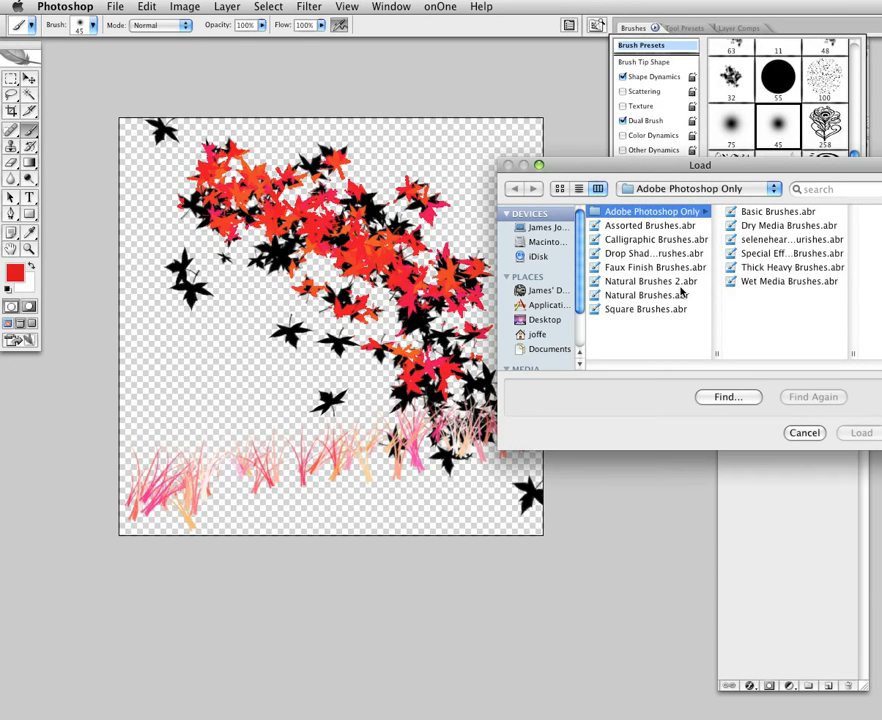
{"action": "left_click_drag", "start_coordinate": [716, 354], "coordinate": [733, 286]}
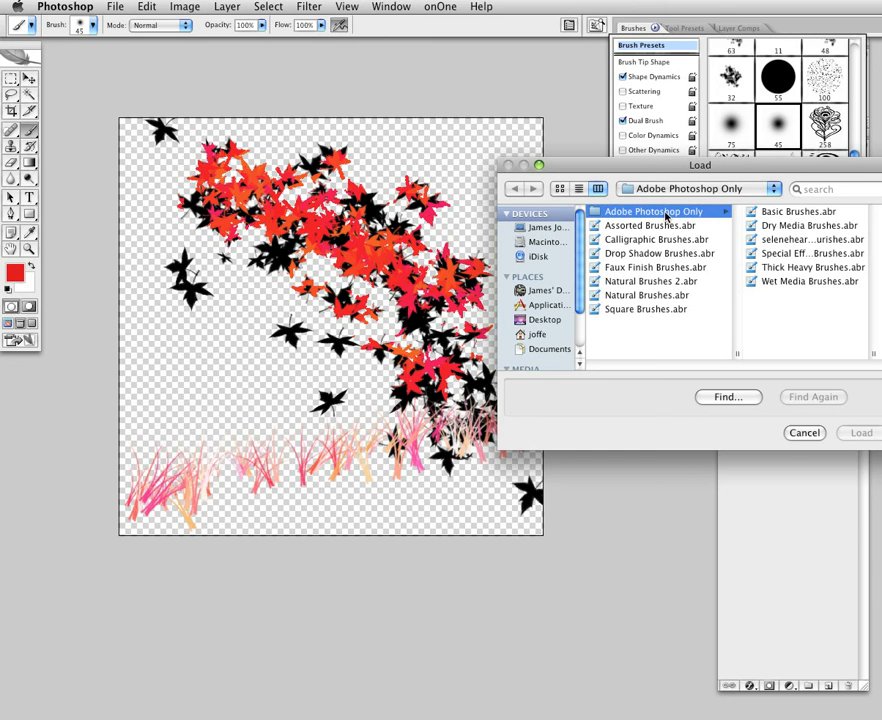
{"action": "left_click", "coordinate": [783, 238]}
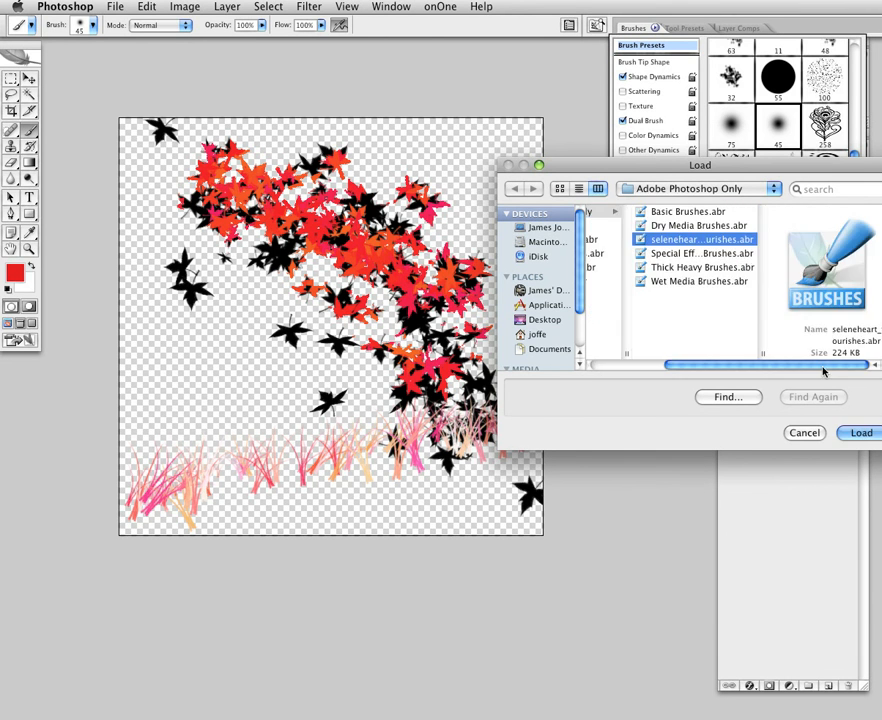
{"action": "double_click", "coordinate": [765, 354]}
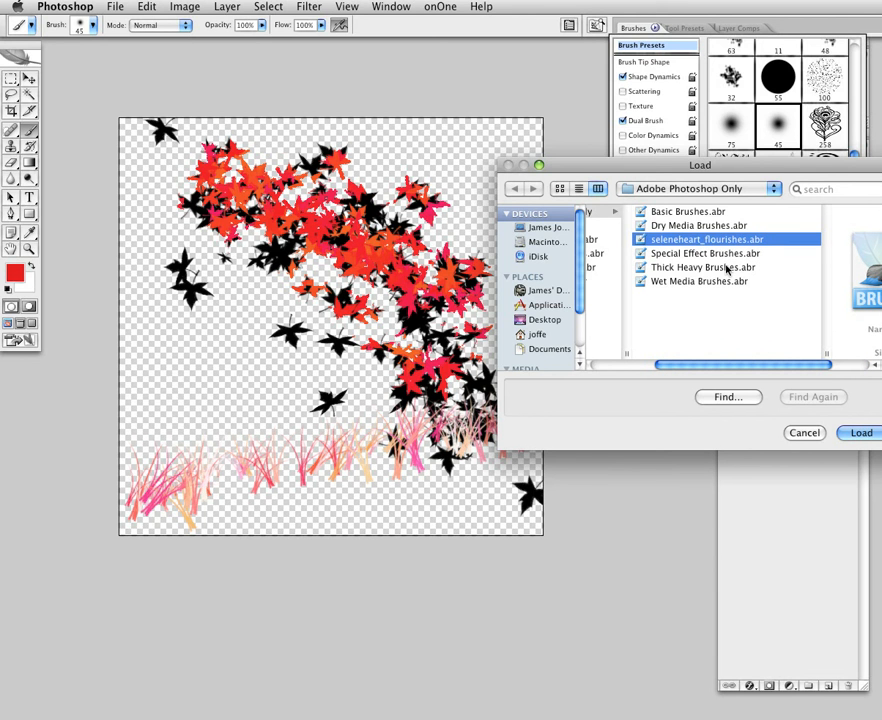
{"action": "left_click", "coordinate": [814, 435]}
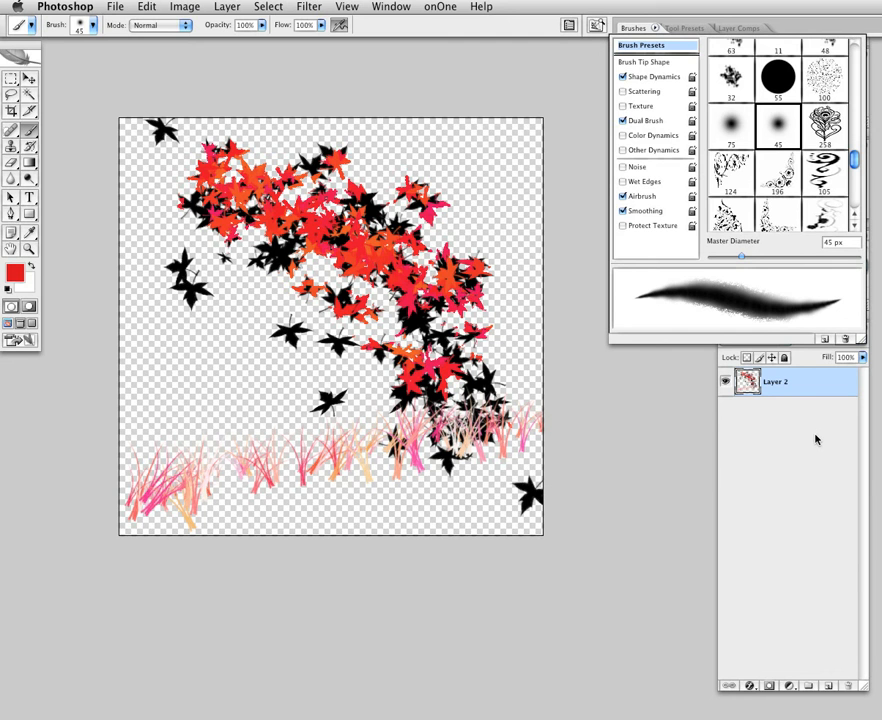
Select the 176 px flourish brush preset and stamp a single red flourish in the canvas's upper right corner
{"action": "scroll", "coordinate": [780, 135], "scroll_direction": "down", "scroll_amount": 2}
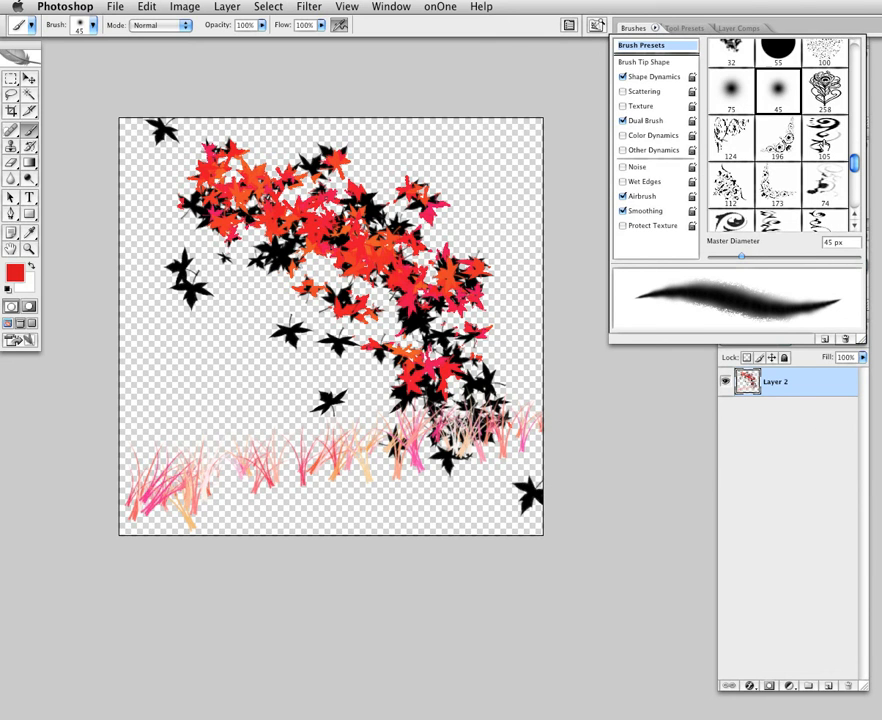
{"action": "scroll", "coordinate": [806, 178], "scroll_direction": "down", "scroll_amount": 3}
{"action": "left_click", "coordinate": [796, 172]}
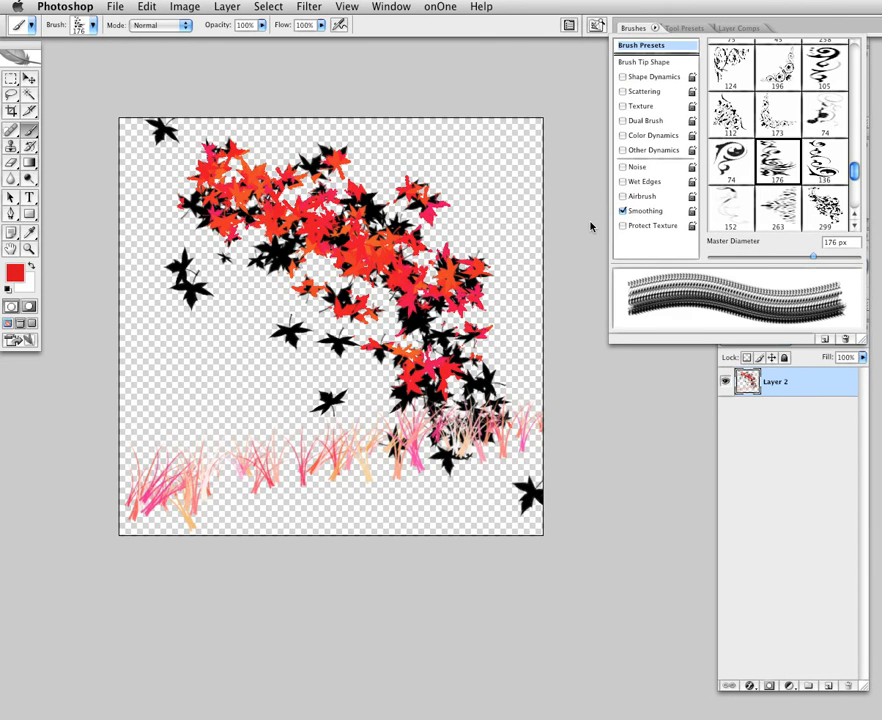
{"action": "left_click", "coordinate": [502, 187]}
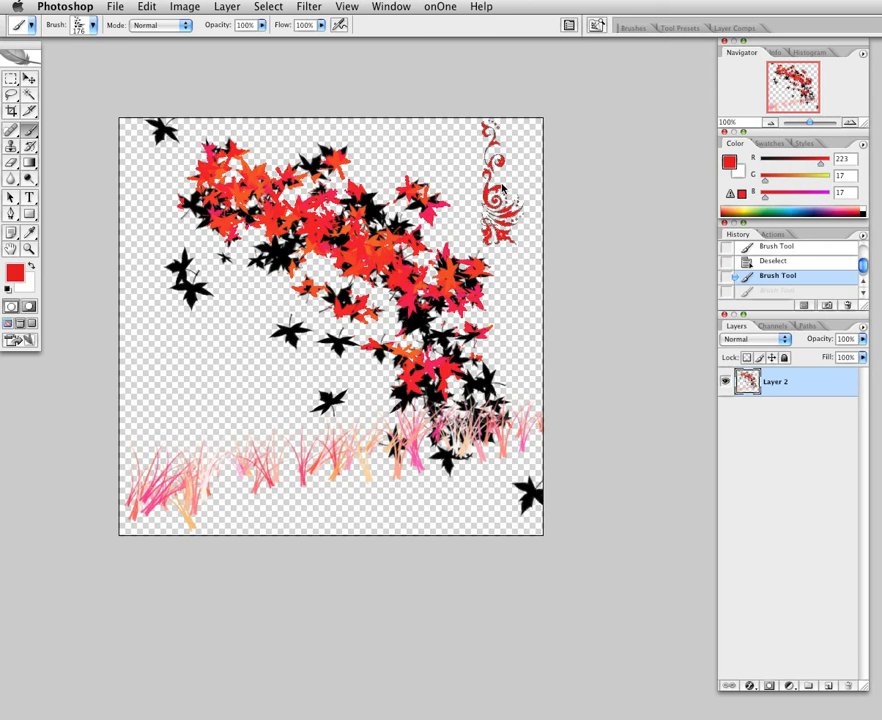
{"action": "left_click", "coordinate": [337, 310]}
Paint broad red flourish strokes from the upper leaves to the canvas's left edge and across to its lower right edge
{"action": "left_click", "coordinate": [425, 192]}
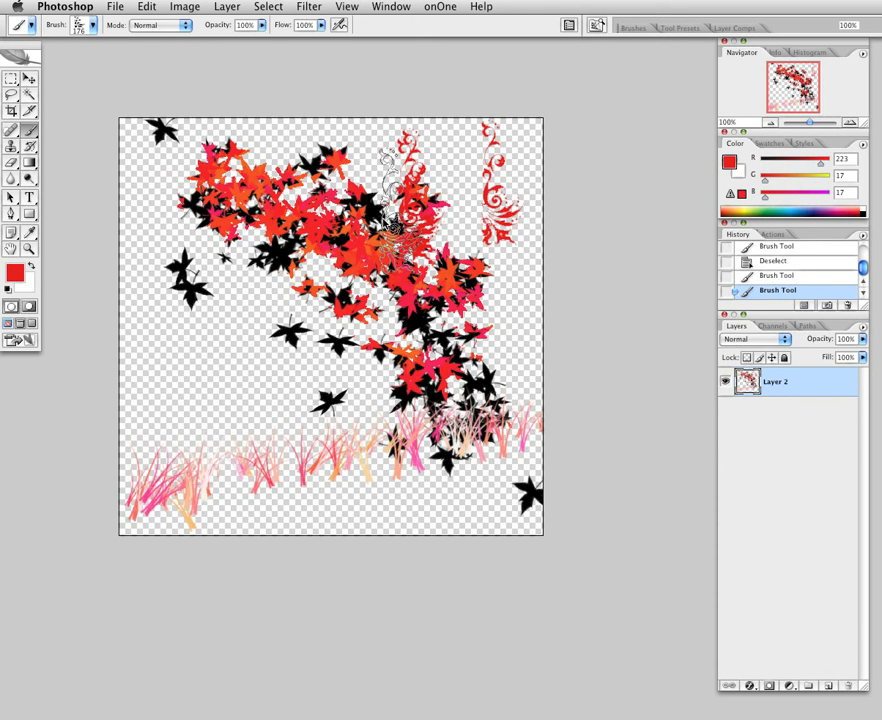
{"action": "left_click_drag", "start_coordinate": [395, 190], "coordinate": [118, 205]}
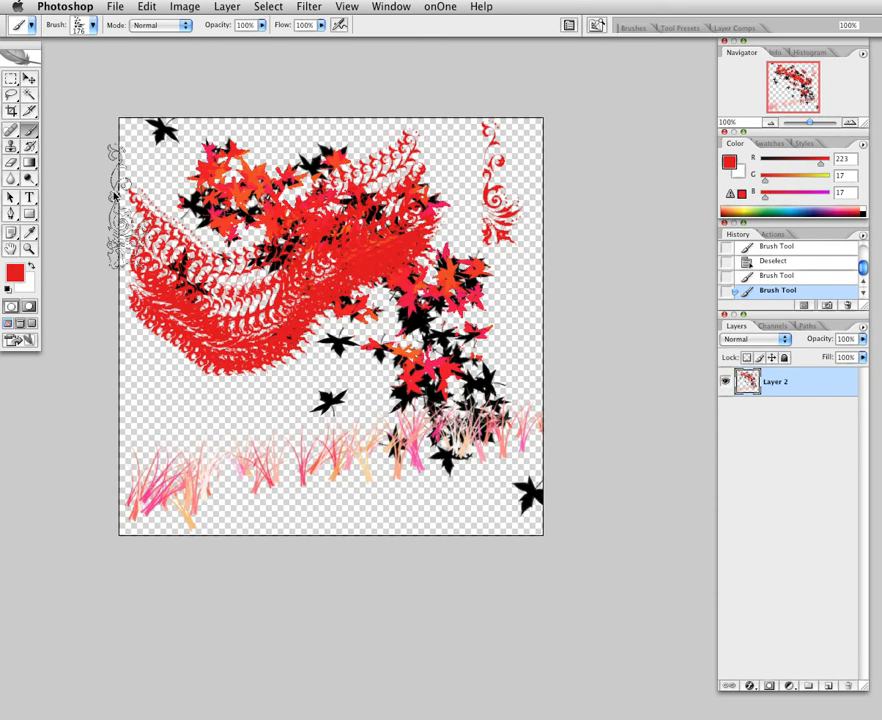
{"action": "left_click", "coordinate": [114, 196]}
{"action": "left_click_drag", "start_coordinate": [181, 370], "coordinate": [549, 455]}
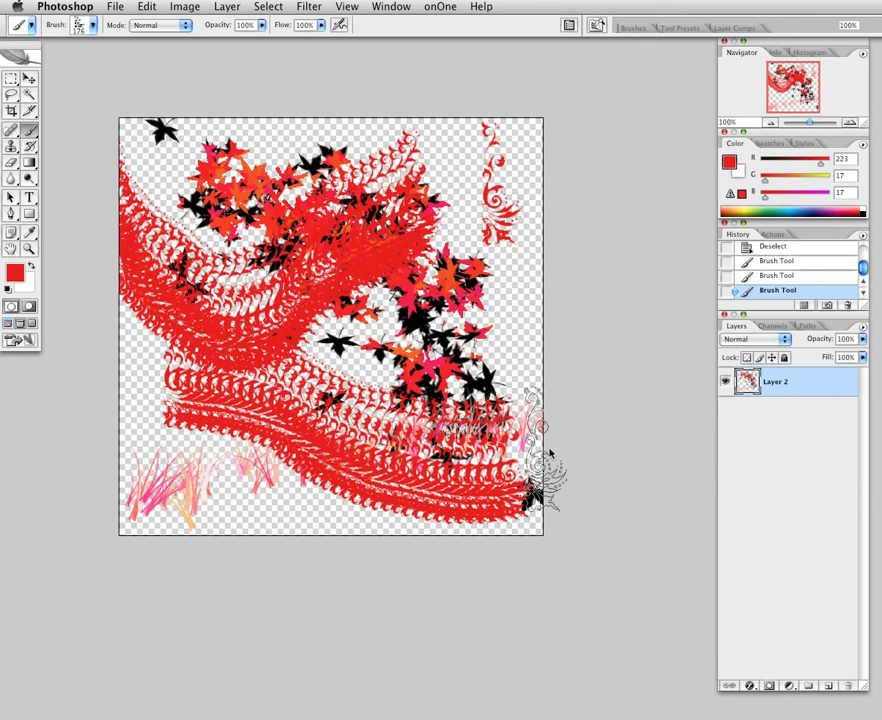
{"action": "left_click", "coordinate": [548, 455]}
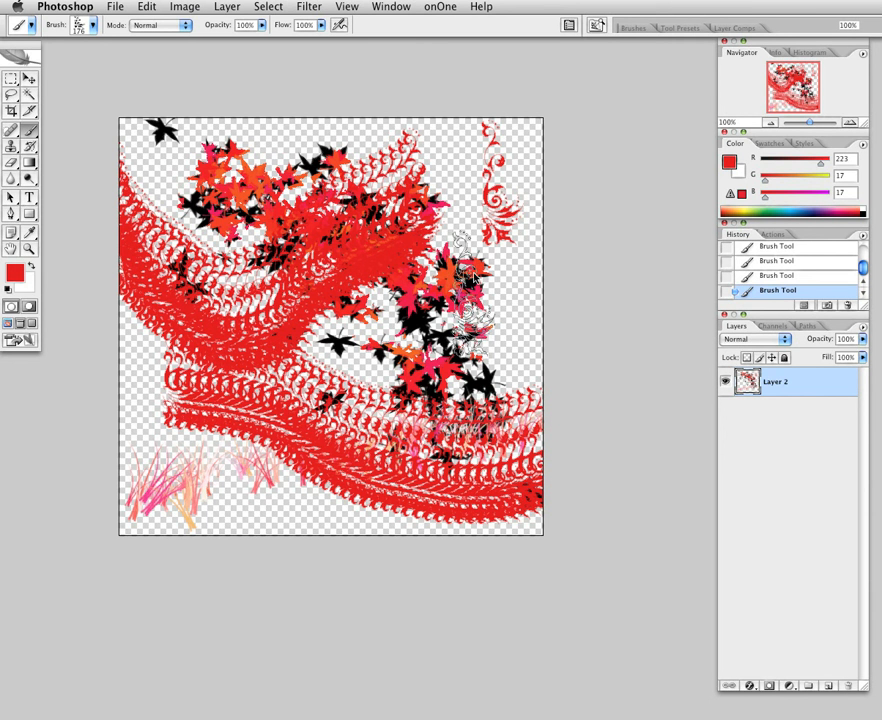
Set the foreground color to light green #b3f686 and return to the Brush tool
{"action": "left_click", "coordinate": [17, 270]}
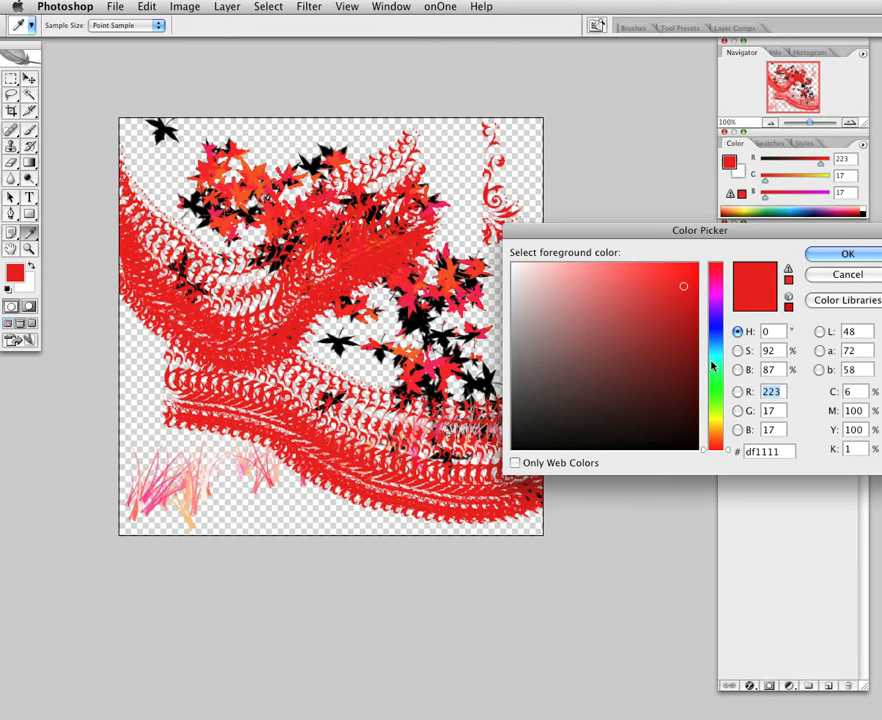
{"action": "left_click", "coordinate": [716, 401]}
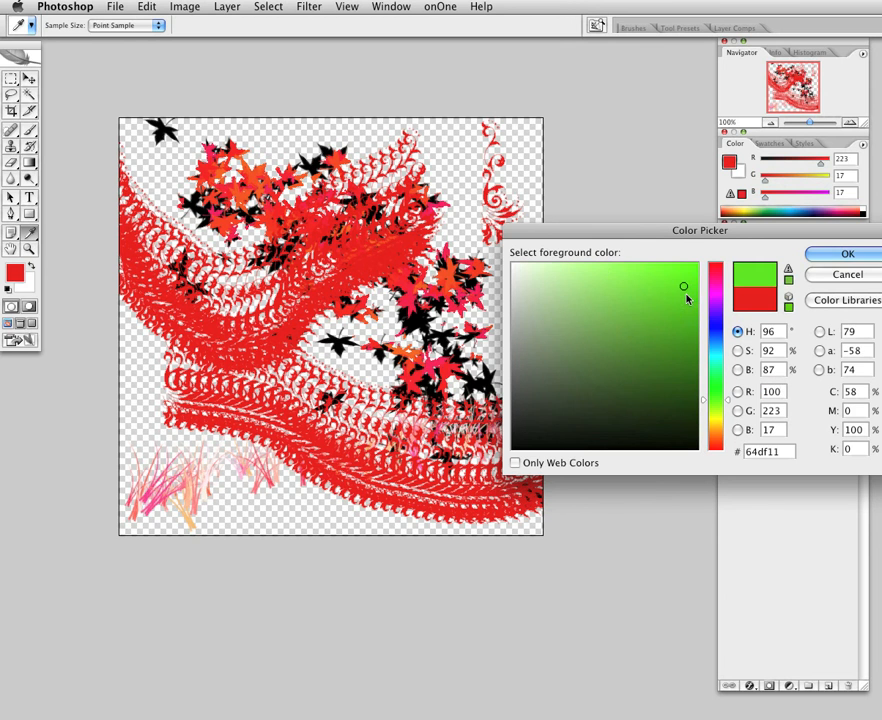
{"action": "left_click_drag", "start_coordinate": [687, 299], "coordinate": [596, 269]}
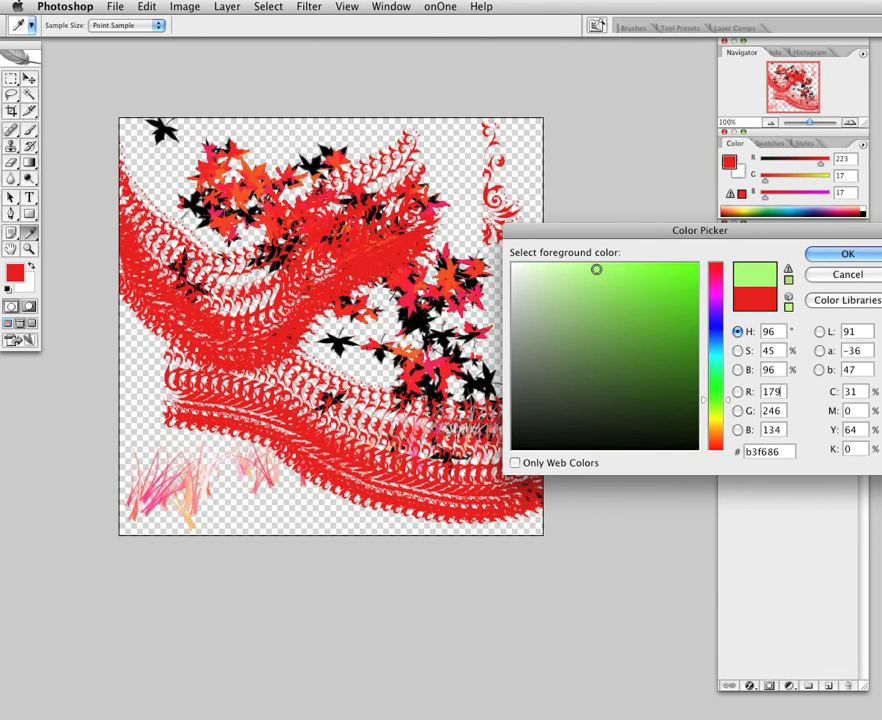
{"action": "key", "text": "Escape"}
{"action": "key", "text": "b"}
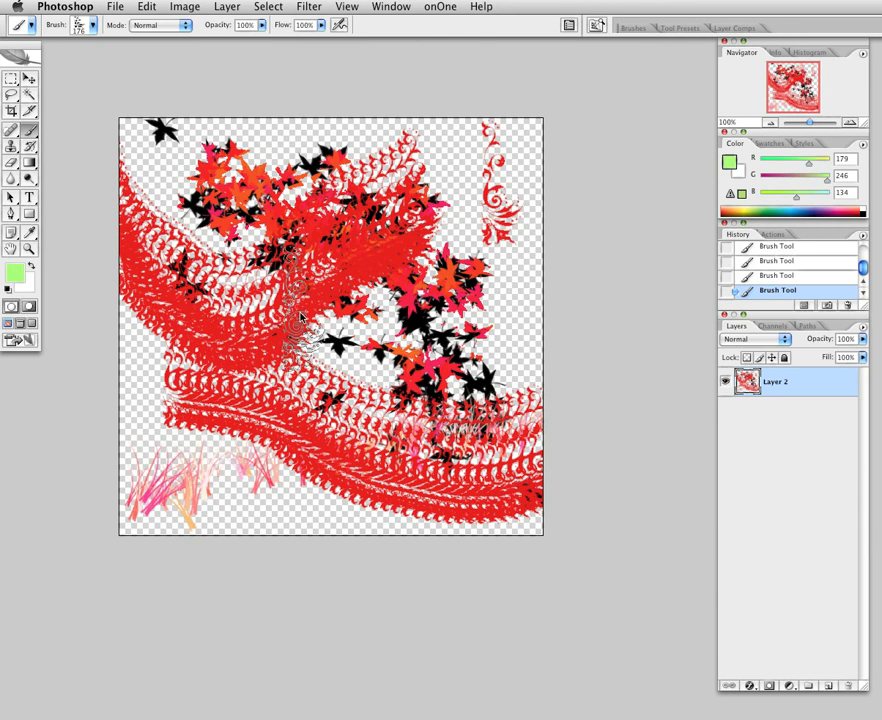
Paint light green flourish strokes across the canvas, and undo them together with the earlier broad red strokes, keeping the single red flourish stamp
{"action": "mouse_move", "coordinate": [301, 316]}
{"action": "left_mouse_down"}
{"action": "mouse_move", "coordinate": [337, 340]}
{"action": "mouse_move", "coordinate": [180, 415]}
{"action": "mouse_move", "coordinate": [533, 328]}
{"action": "mouse_move", "coordinate": [540, 314]}
{"action": "left_mouse_up"}
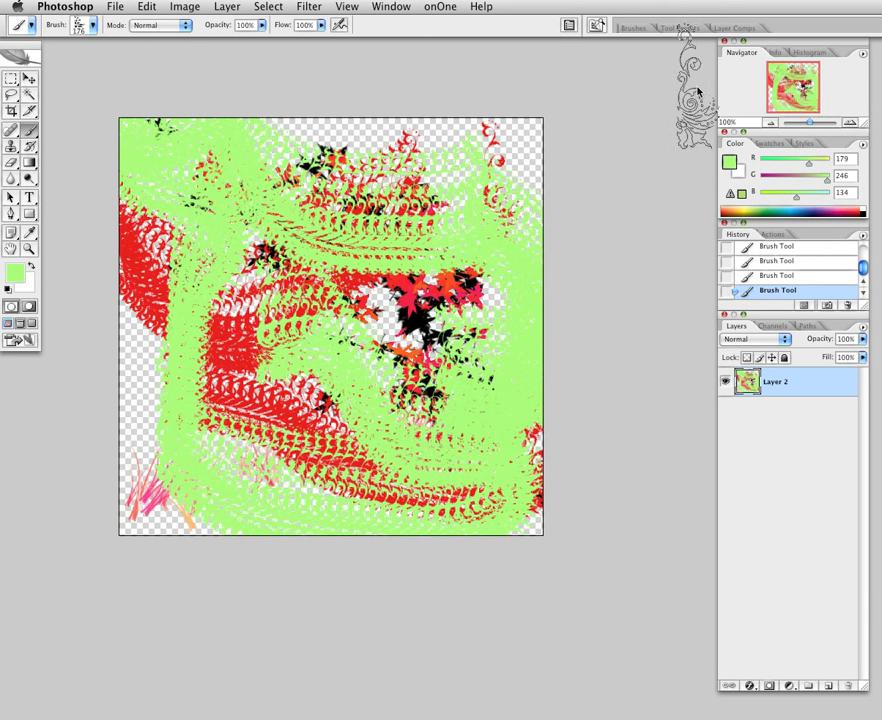
{"action": "key", "text": "super+z"}
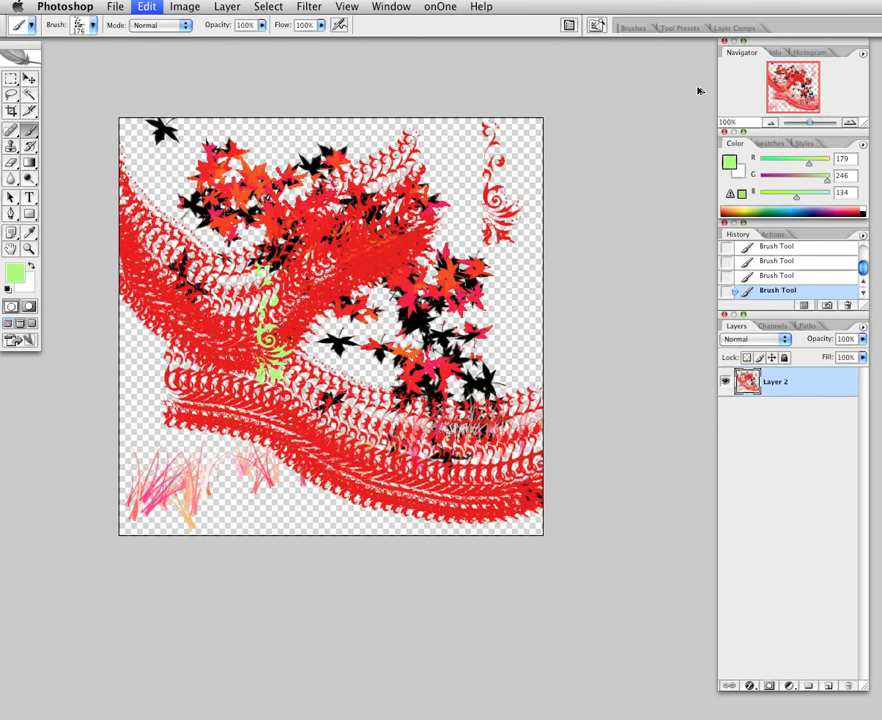
{"action": "key", "text": "super+alt+z"}
{"action": "key", "text": "super+alt+z"}
{"action": "key", "text": "super+alt+z"}
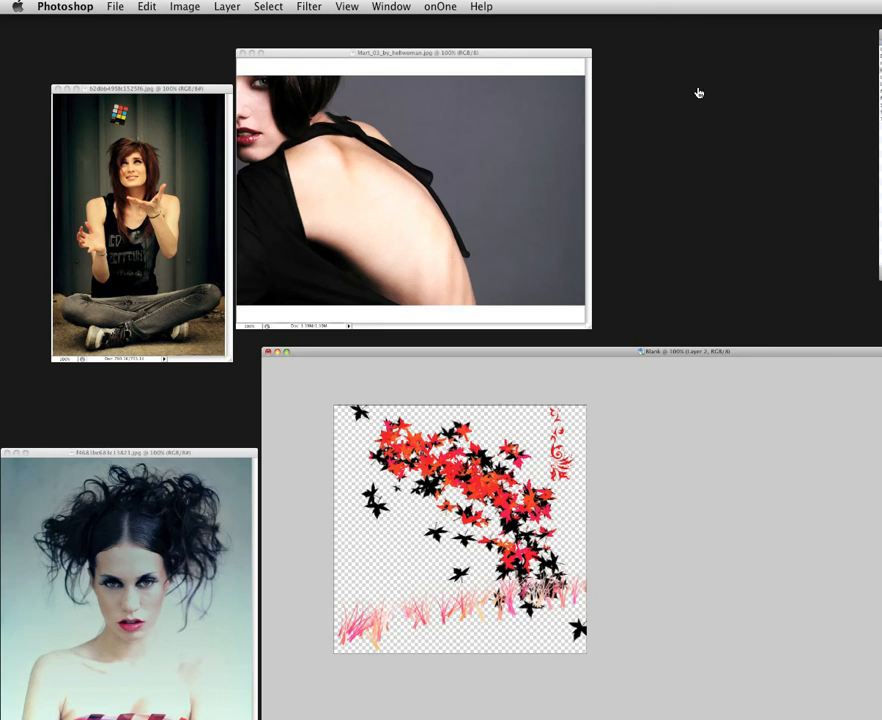
Bring the photo Mart_03_by_hellwoman.jpg to the front and reset the foreground and background colors to the default black and white
{"action": "left_click", "coordinate": [479, 111]}
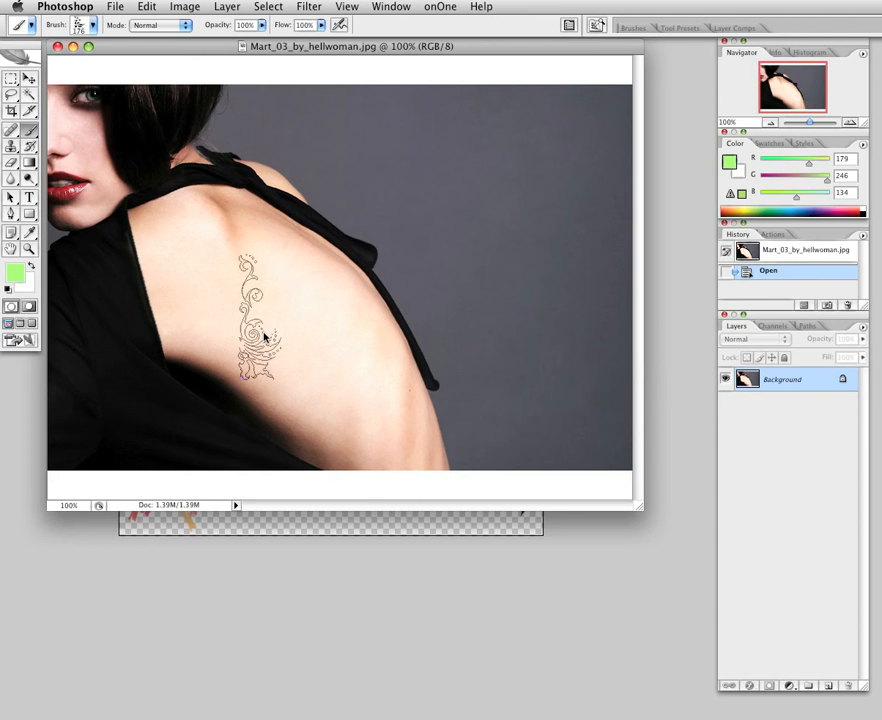
{"action": "left_click", "coordinate": [626, 28]}
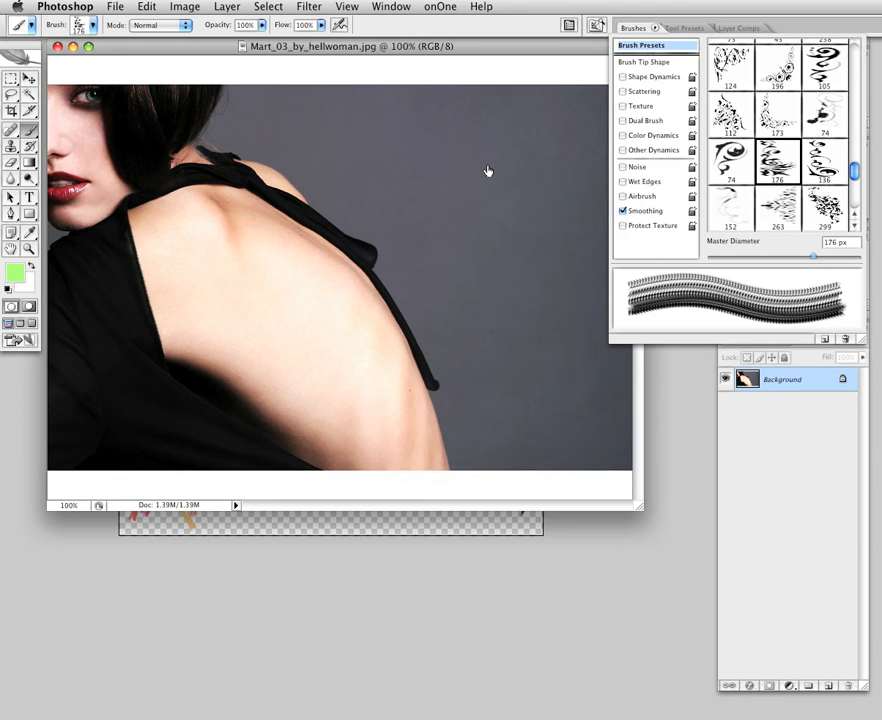
{"action": "left_click", "coordinate": [7, 290]}
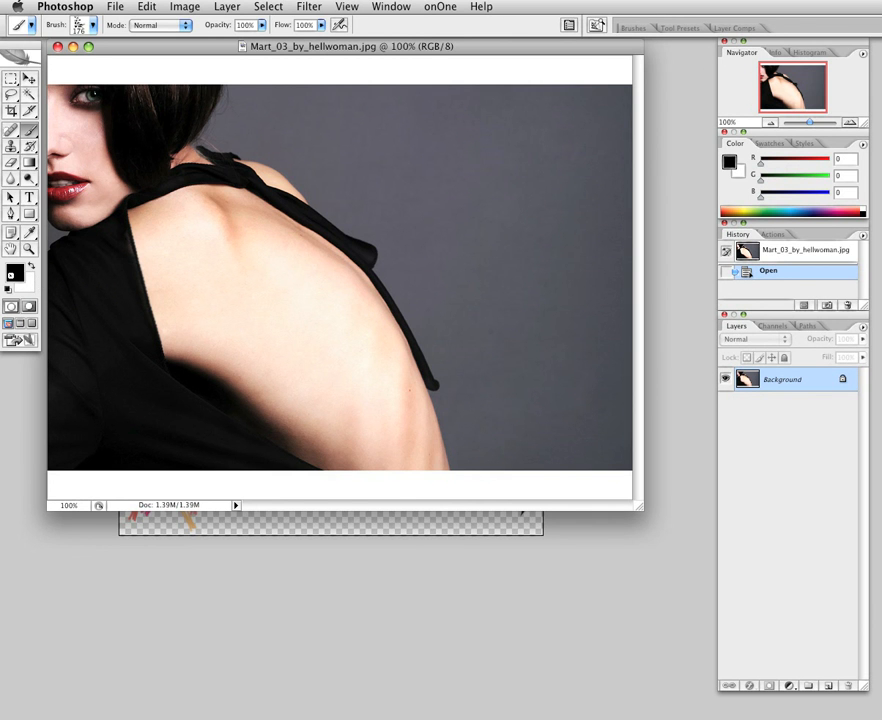
Set the foreground color to #ce7373 and the background color to yellow-green, and restore both to the default black and white
{"action": "left_click", "coordinate": [13, 272]}
{"action": "left_click", "coordinate": [594, 298]}
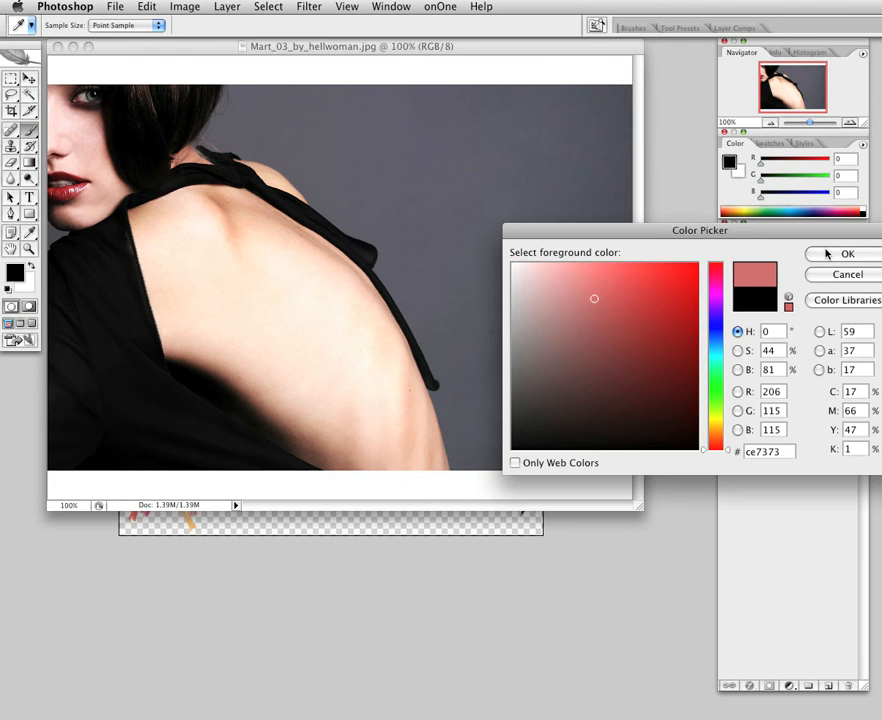
{"action": "left_click", "coordinate": [845, 254]}
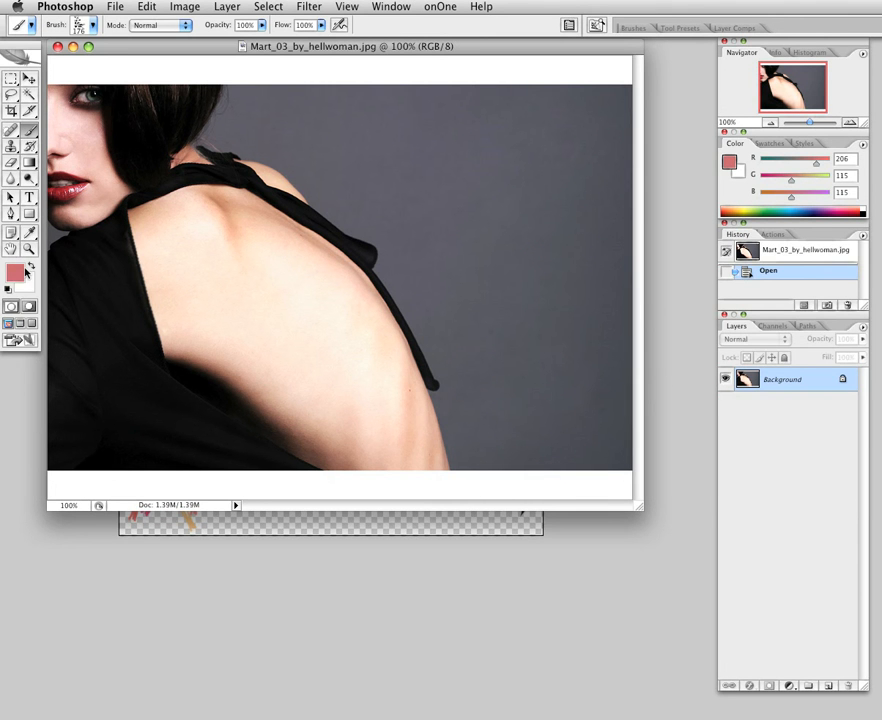
{"action": "left_click", "coordinate": [25, 270]}
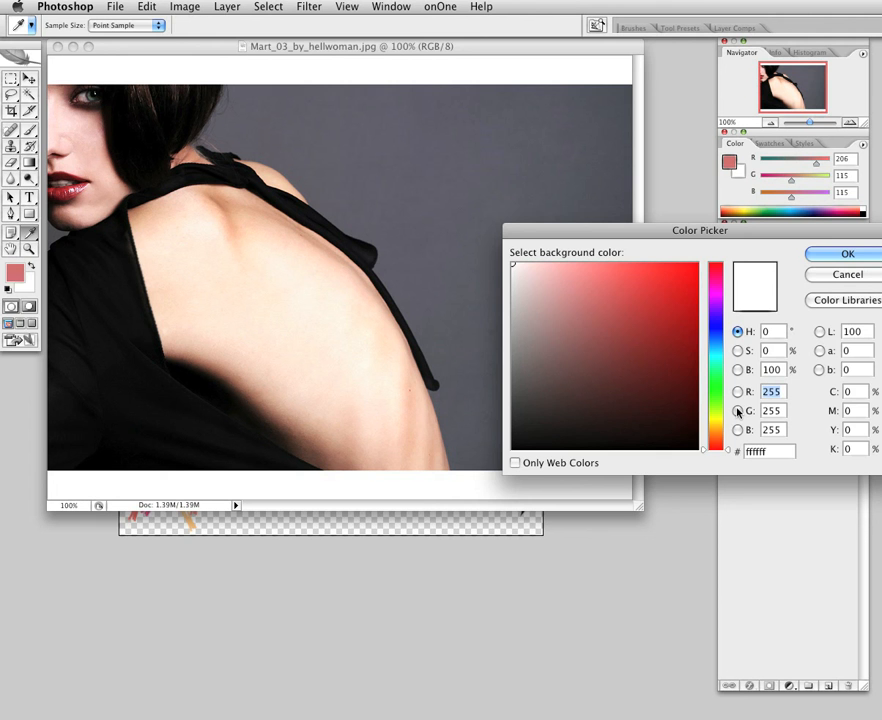
{"action": "left_click", "coordinate": [715, 415]}
{"action": "left_click", "coordinate": [824, 256]}
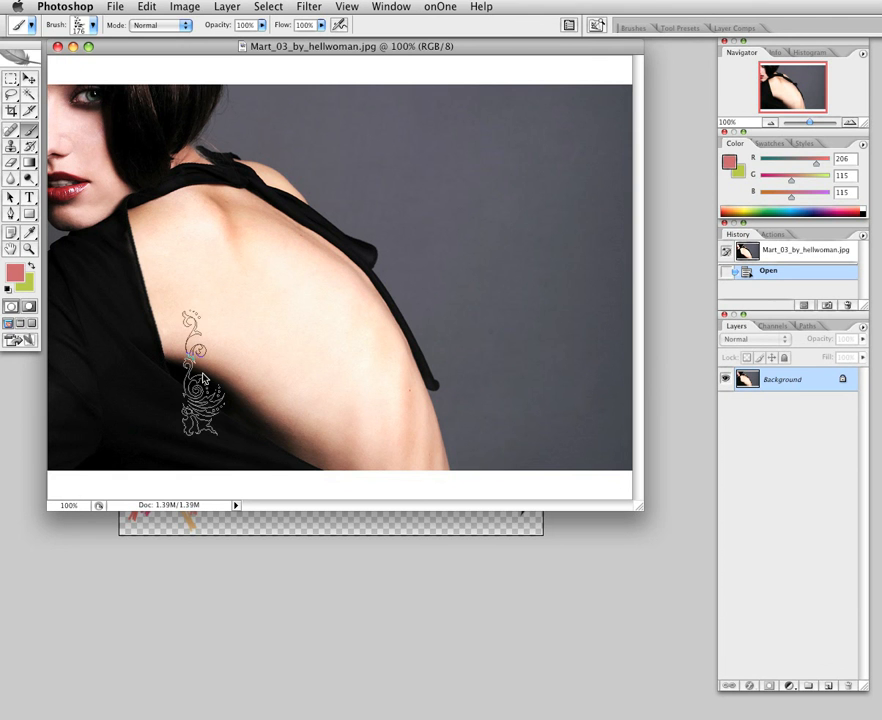
{"action": "left_click", "coordinate": [8, 288]}
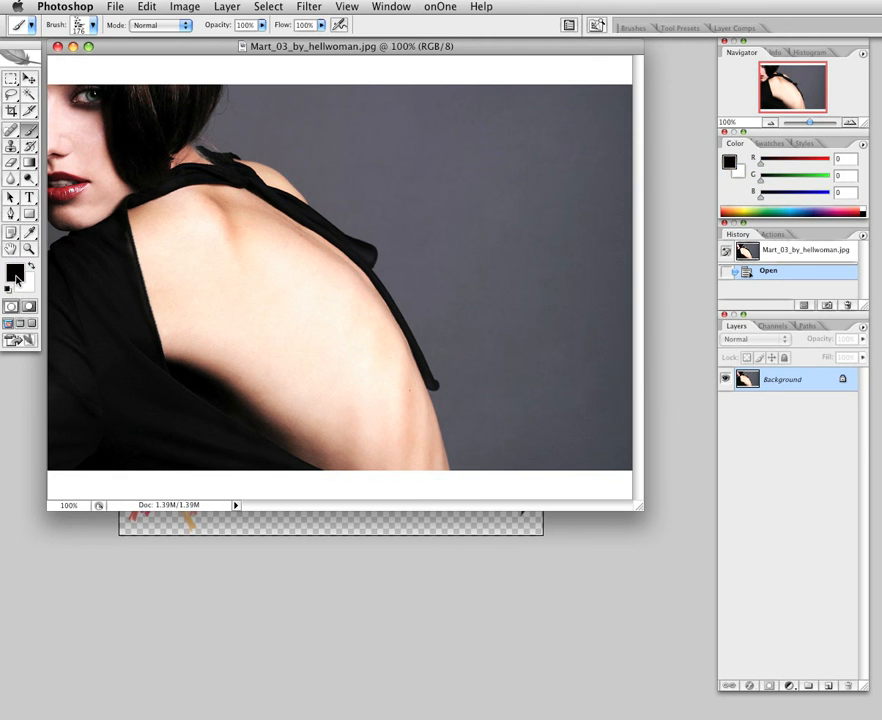
Set the foreground color to #a87d7d and reset it to default black
{"action": "left_click", "coordinate": [15, 271]}
{"action": "left_click", "coordinate": [559, 326]}
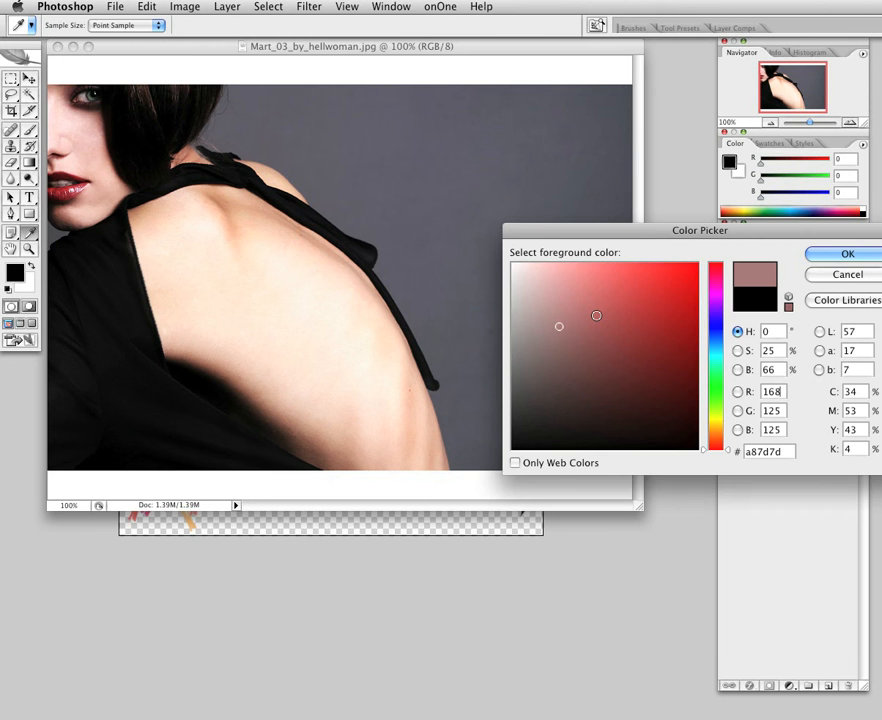
{"action": "left_click", "coordinate": [845, 254]}
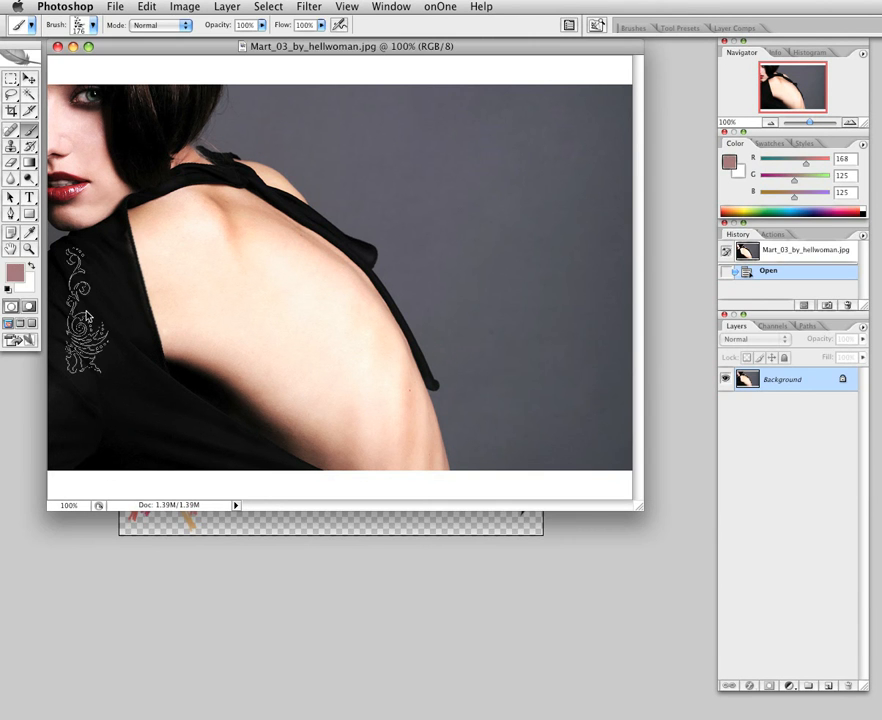
{"action": "key", "text": "d"}
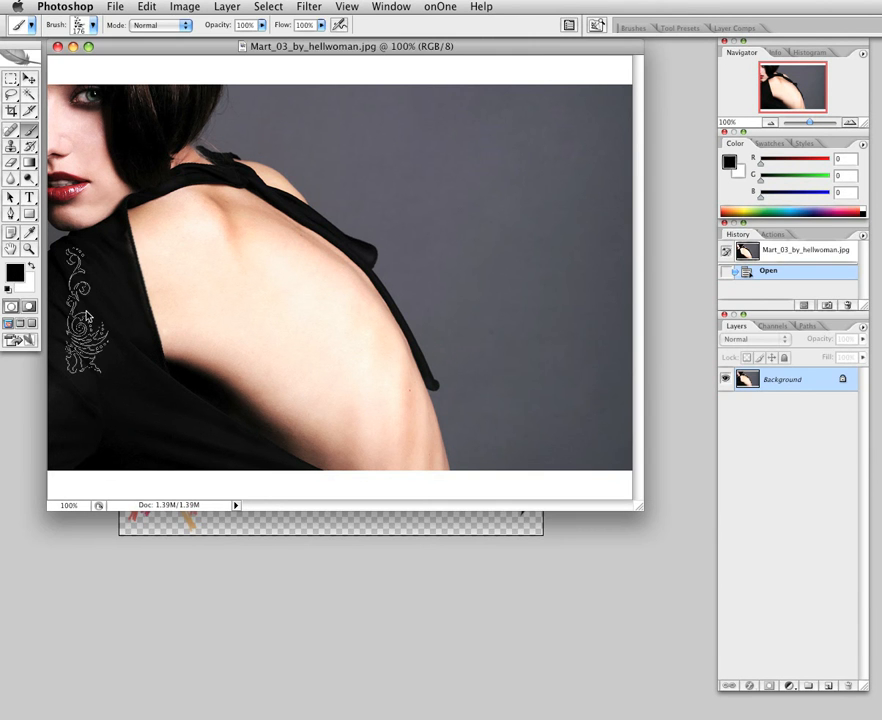
Select the 179 px dragon brush preset and stamp one black dragon on the upper part of the woman's bare back
{"action": "left_click", "coordinate": [635, 28]}
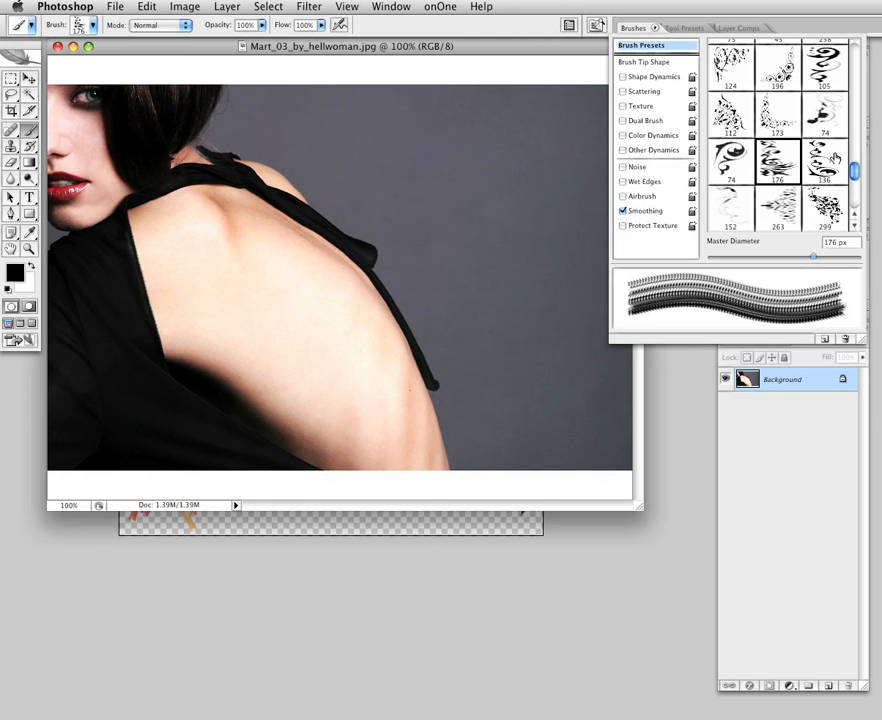
{"action": "scroll", "coordinate": [834, 158], "scroll_direction": "down", "scroll_amount": 1}
{"action": "scroll", "coordinate": [825, 157], "scroll_direction": "down", "scroll_amount": 1}
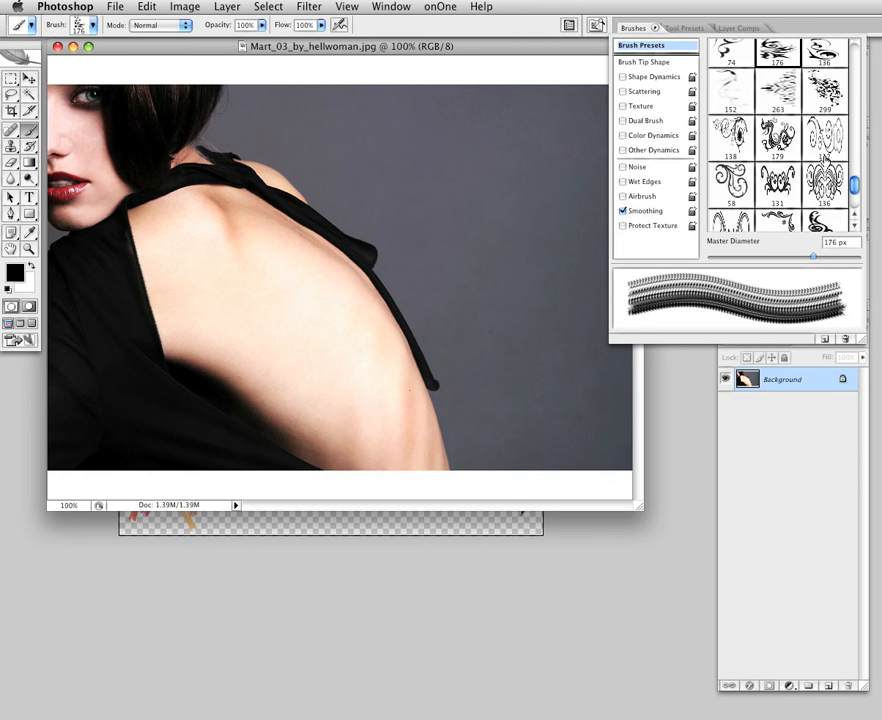
{"action": "scroll", "coordinate": [825, 157], "scroll_direction": "down", "scroll_amount": 1}
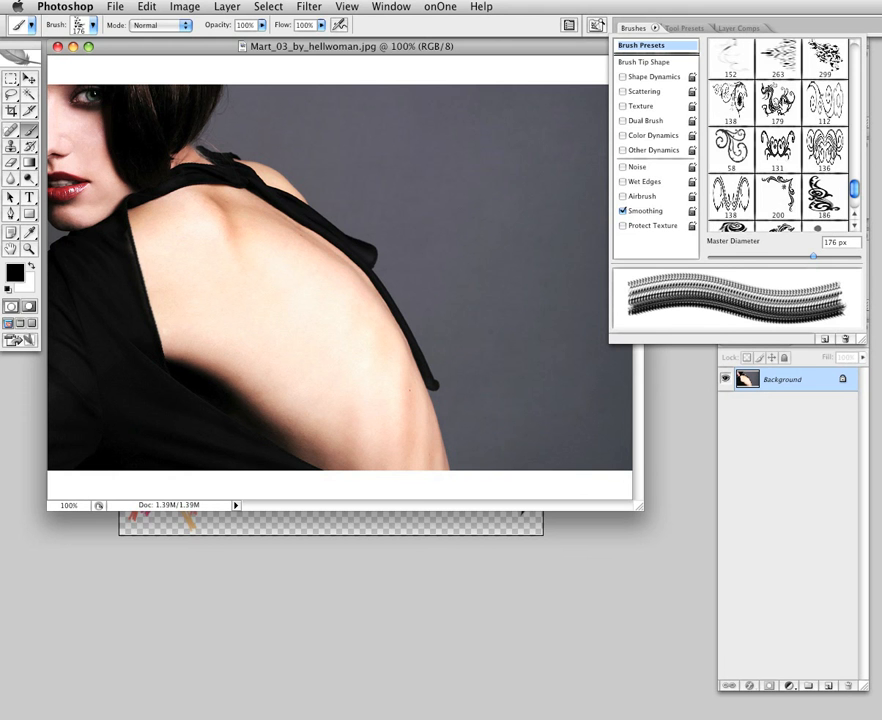
{"action": "left_click", "coordinate": [777, 102]}
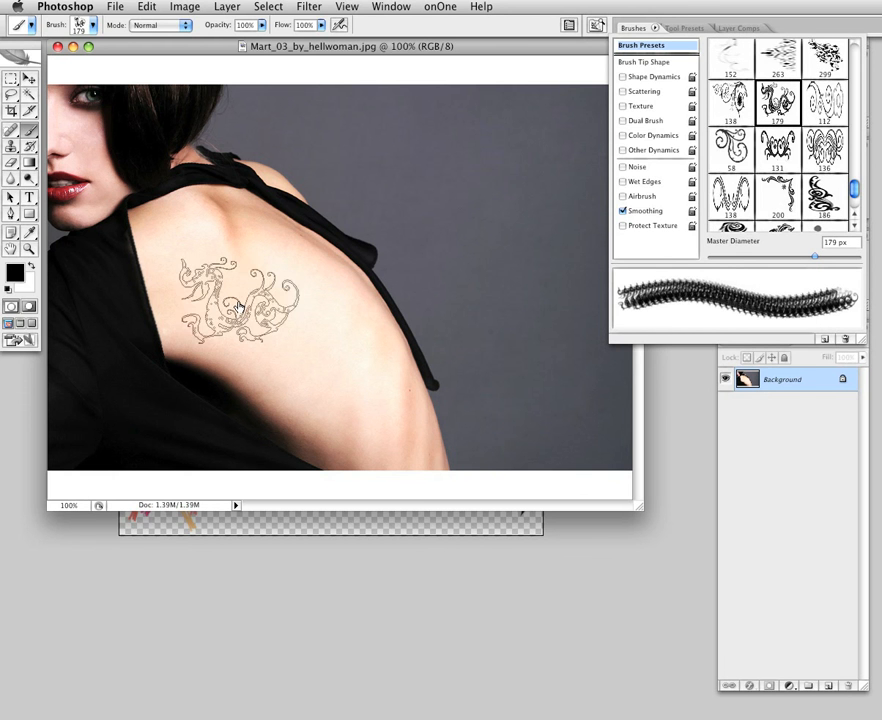
{"action": "left_click", "coordinate": [641, 29]}
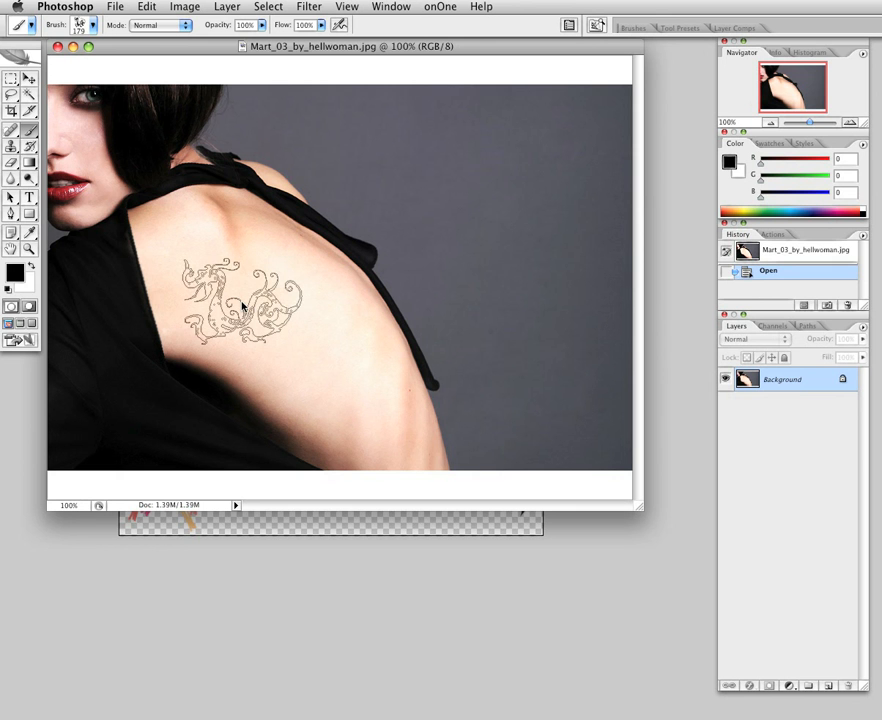
{"action": "left_click", "coordinate": [242, 302]}
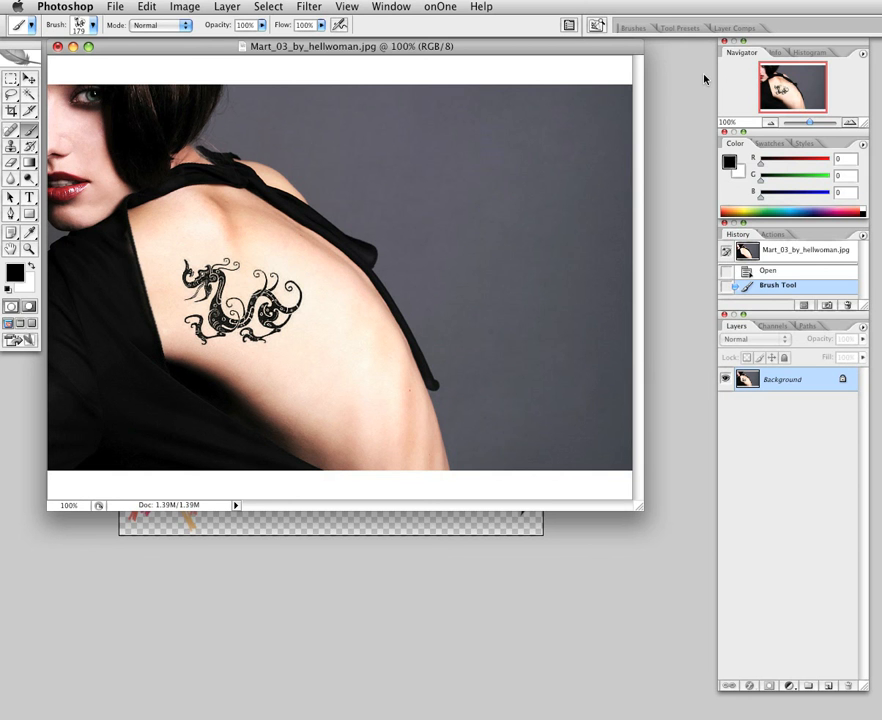
Select the 138 px scroll ornament brush preset, stamp it on the lower back in the Background layer, and undo that stamp
{"action": "left_click", "coordinate": [632, 28]}
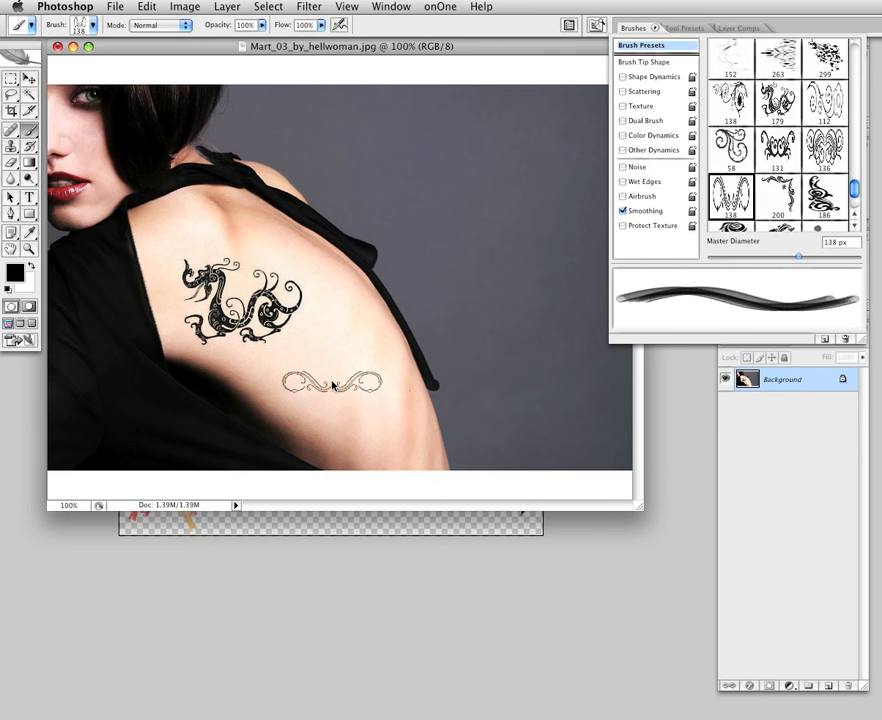
{"action": "left_click", "coordinate": [332, 384]}
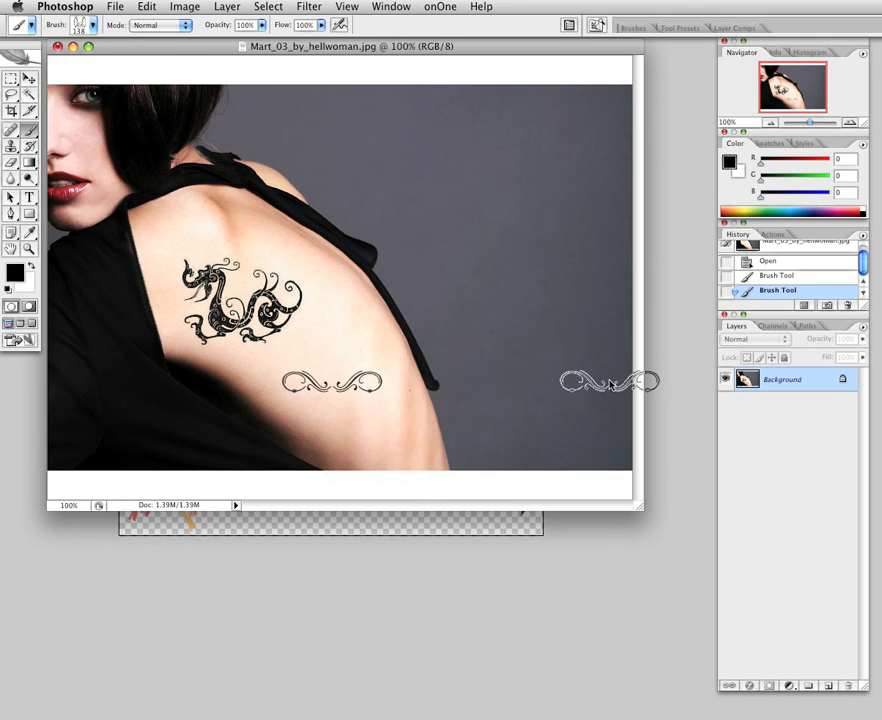
{"action": "key", "text": "super+z"}
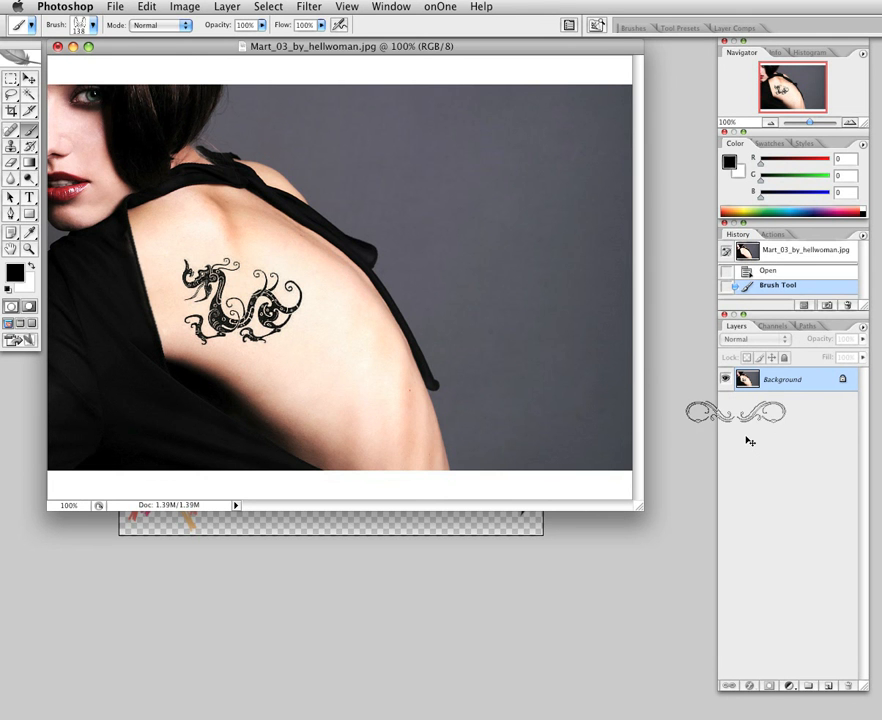
Stamp the scroll ornament below the dragon on a new layer, and check that layer alone by temporarily hiding the Background layer
{"action": "left_click", "coordinate": [826, 686]}
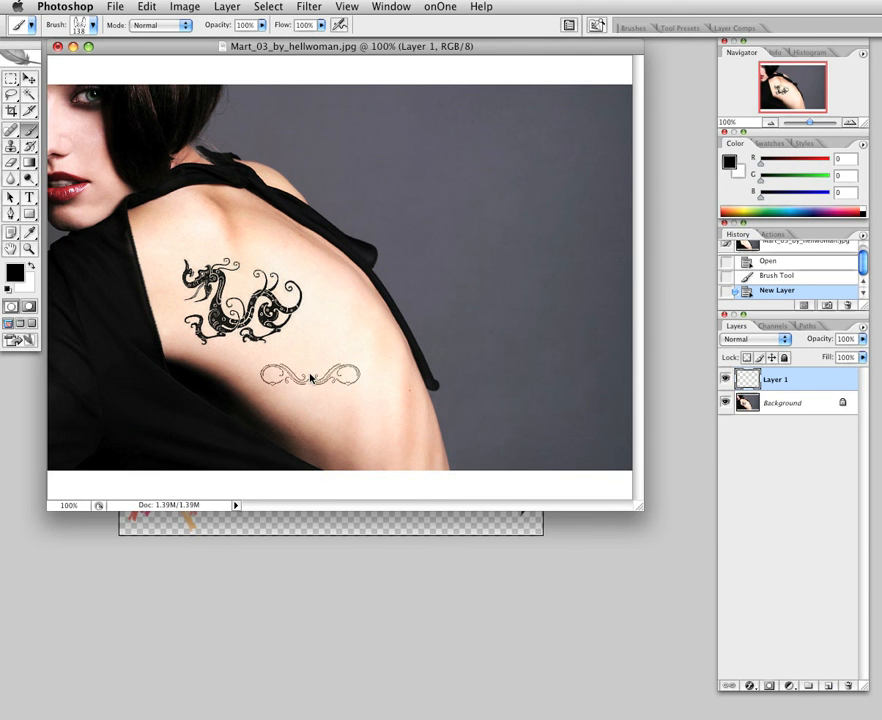
{"action": "left_click", "coordinate": [311, 378]}
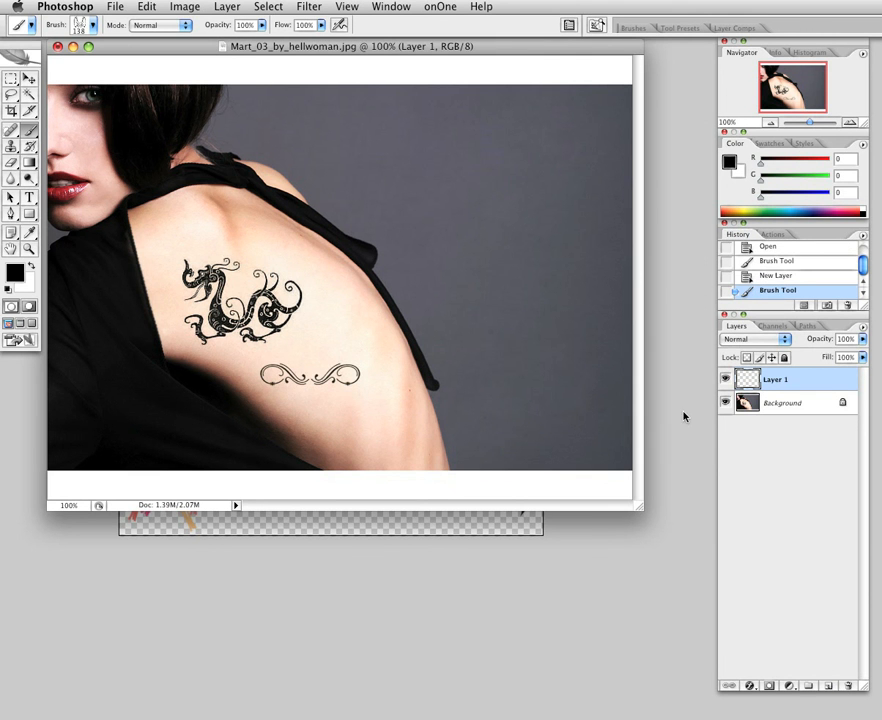
{"action": "left_click", "coordinate": [725, 403]}
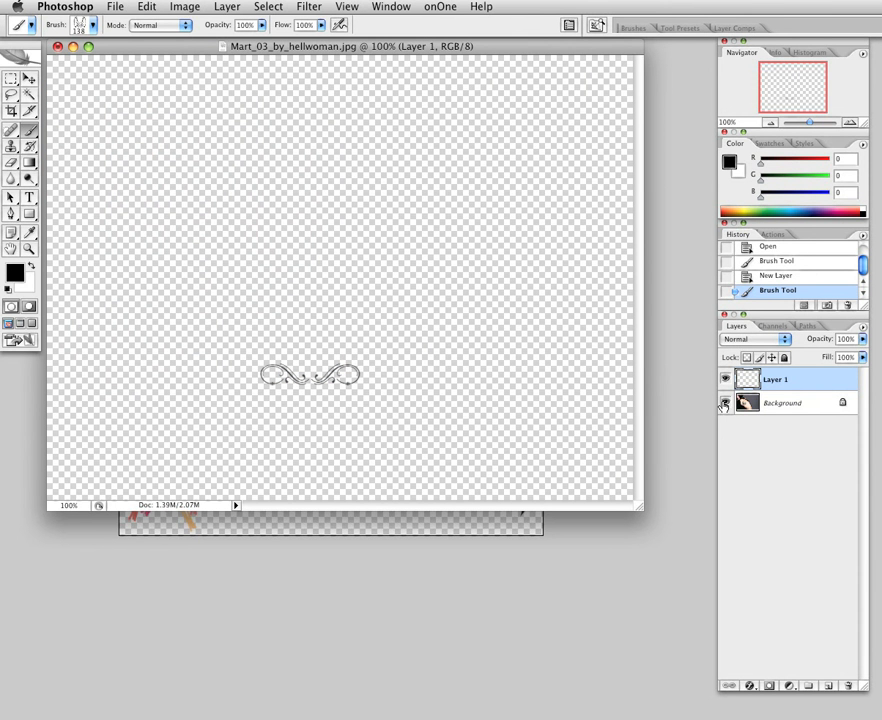
{"action": "left_click", "coordinate": [725, 403]}
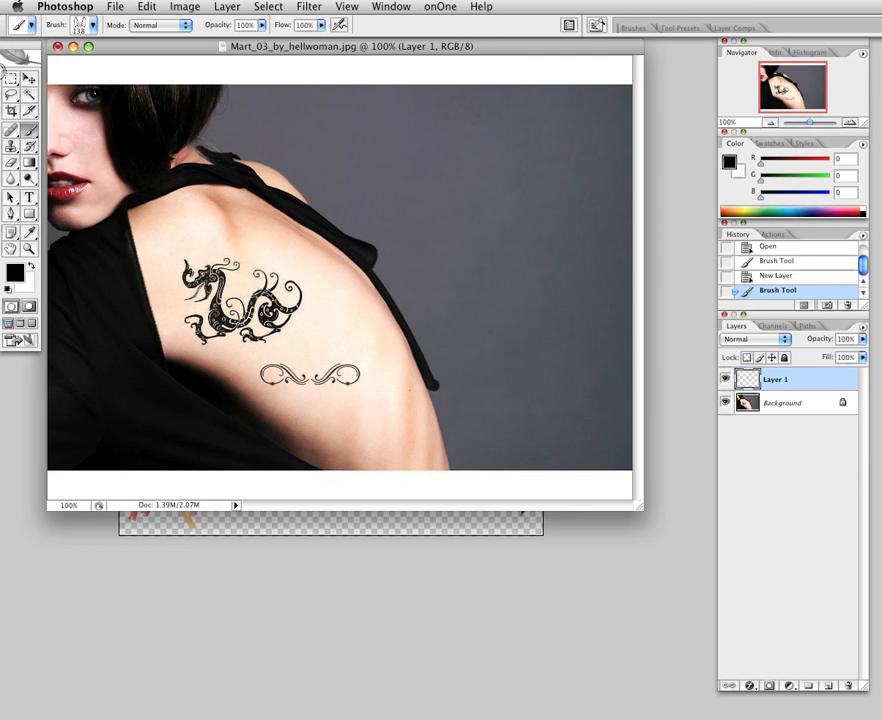
Free-transform the scroll ornament to 133.0% width, 259.2% height and a -38.7° rotation across the lower back, and switch to the Move tool
{"action": "left_click", "coordinate": [10, 79]}
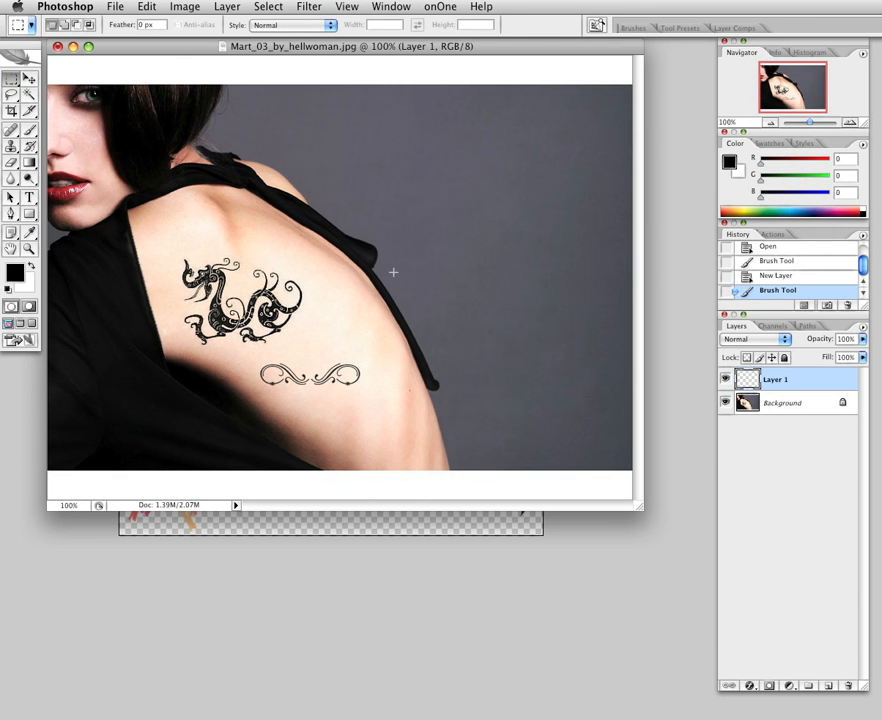
{"action": "key", "text": "super+t"}
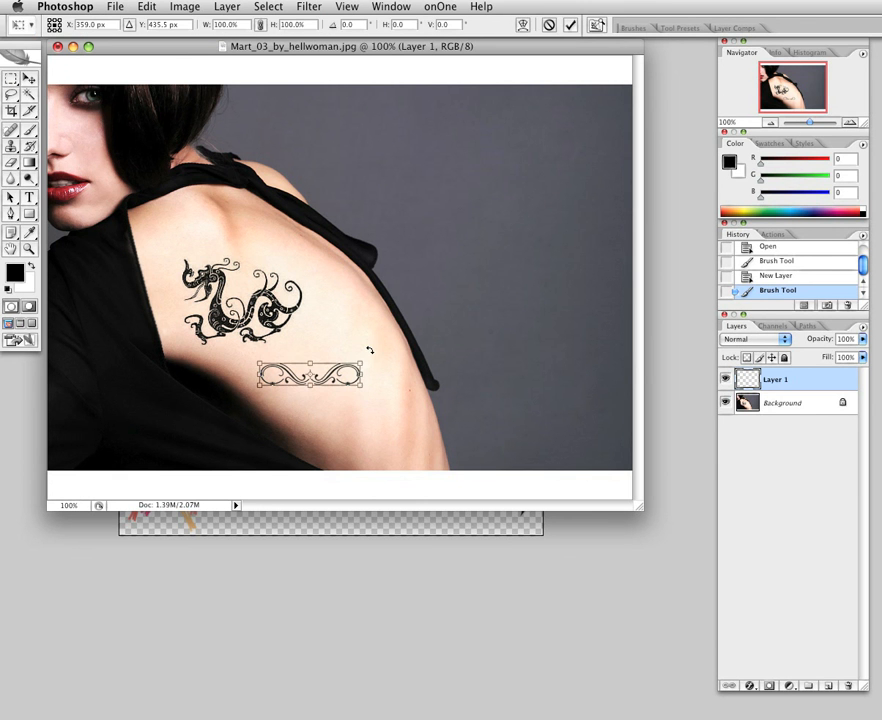
{"action": "left_click_drag", "start_coordinate": [370, 350], "coordinate": [345, 330]}
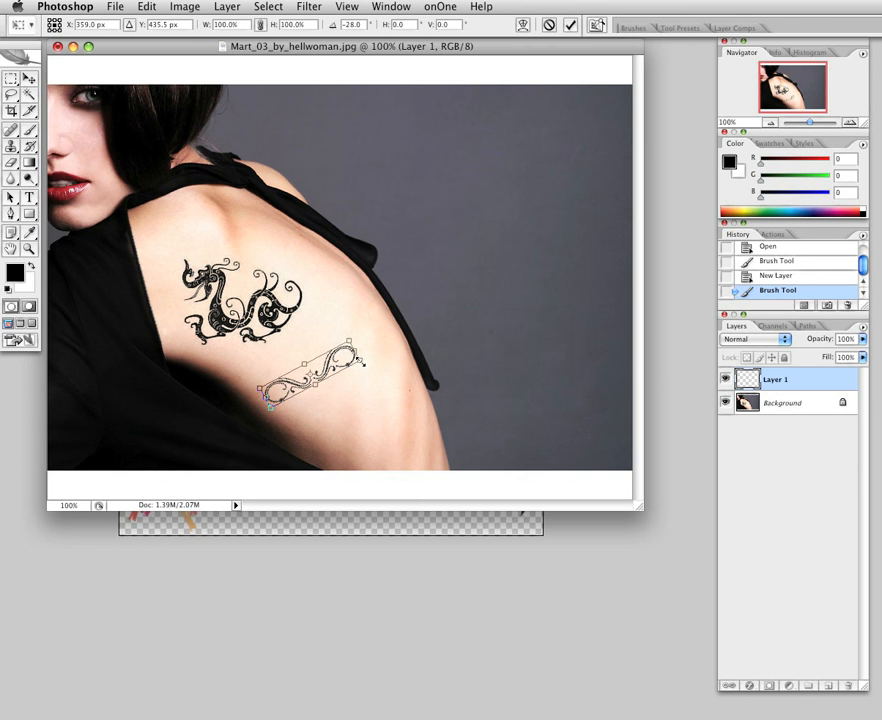
{"action": "mouse_move", "coordinate": [363, 362]}
{"action": "left_mouse_down"}
{"action": "mouse_move", "coordinate": [341, 375]}
{"action": "mouse_move", "coordinate": [406, 376]}
{"action": "mouse_move", "coordinate": [356, 373]}
{"action": "mouse_move", "coordinate": [362, 362]}
{"action": "left_mouse_up"}
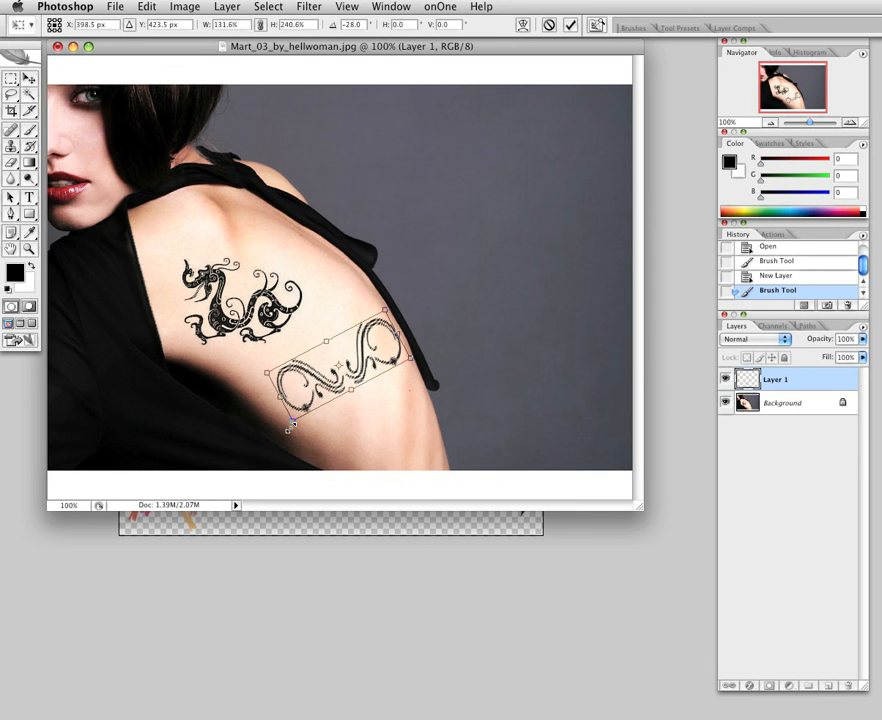
{"action": "left_click_drag", "start_coordinate": [291, 423], "coordinate": [286, 434]}
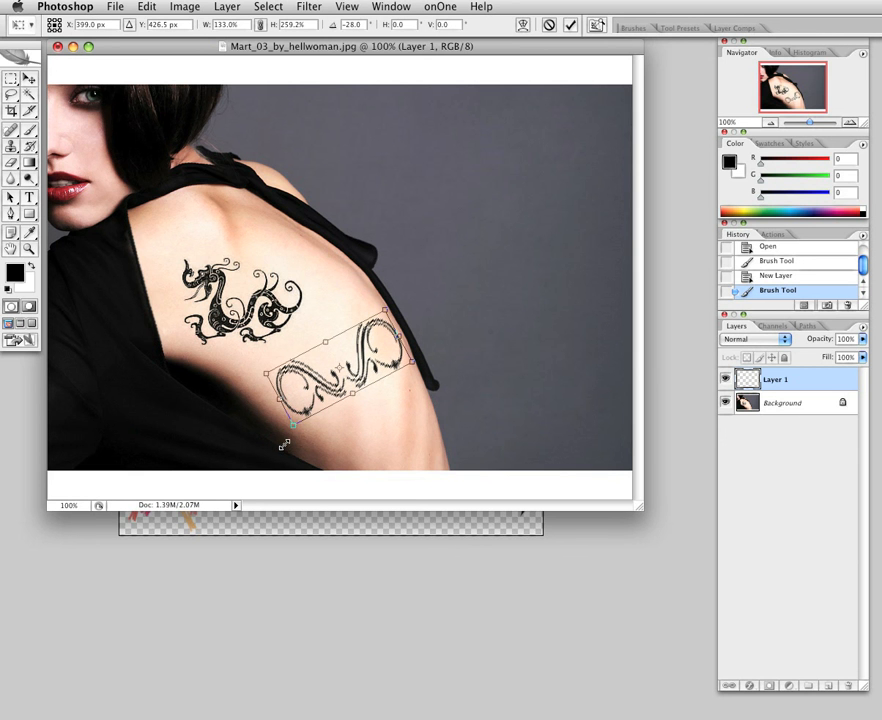
{"action": "mouse_move", "coordinate": [284, 445]}
{"action": "left_mouse_down"}
{"action": "mouse_move", "coordinate": [305, 454]}
{"action": "mouse_move", "coordinate": [298, 452]}
{"action": "left_mouse_up"}
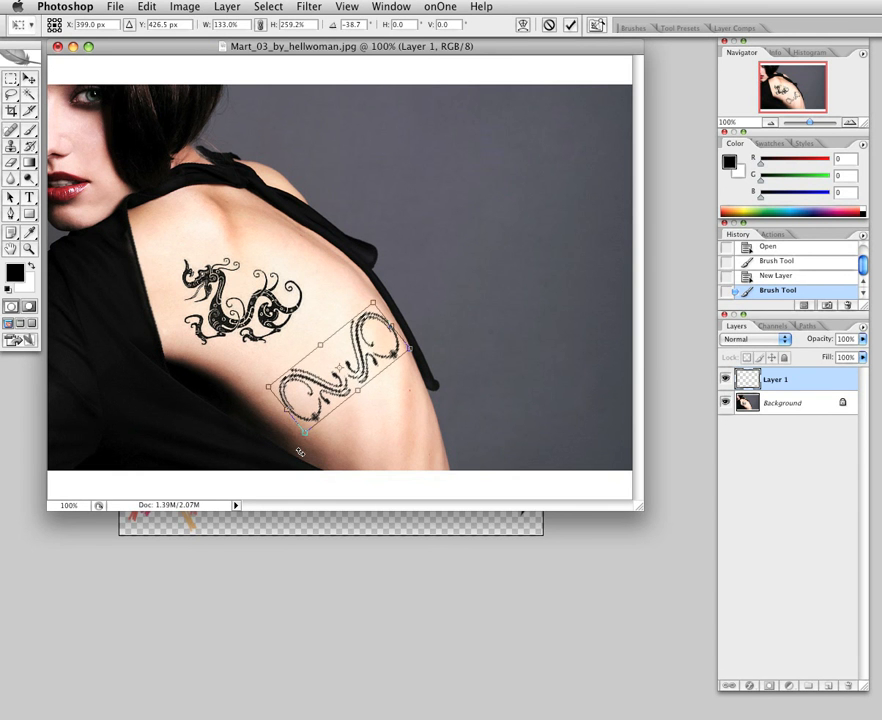
{"action": "key", "text": "Return"}
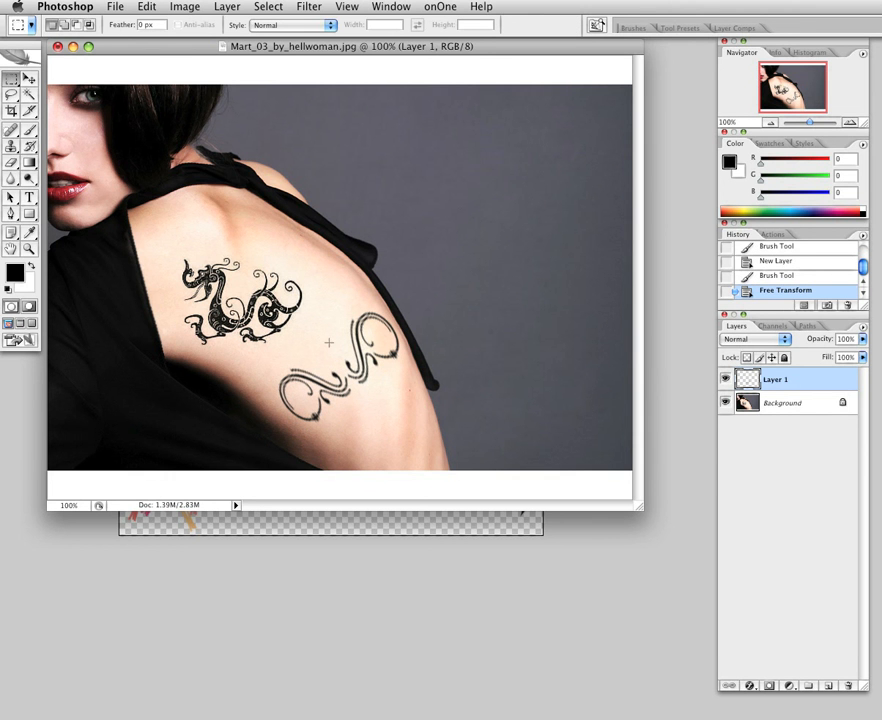
{"action": "key", "text": "v"}
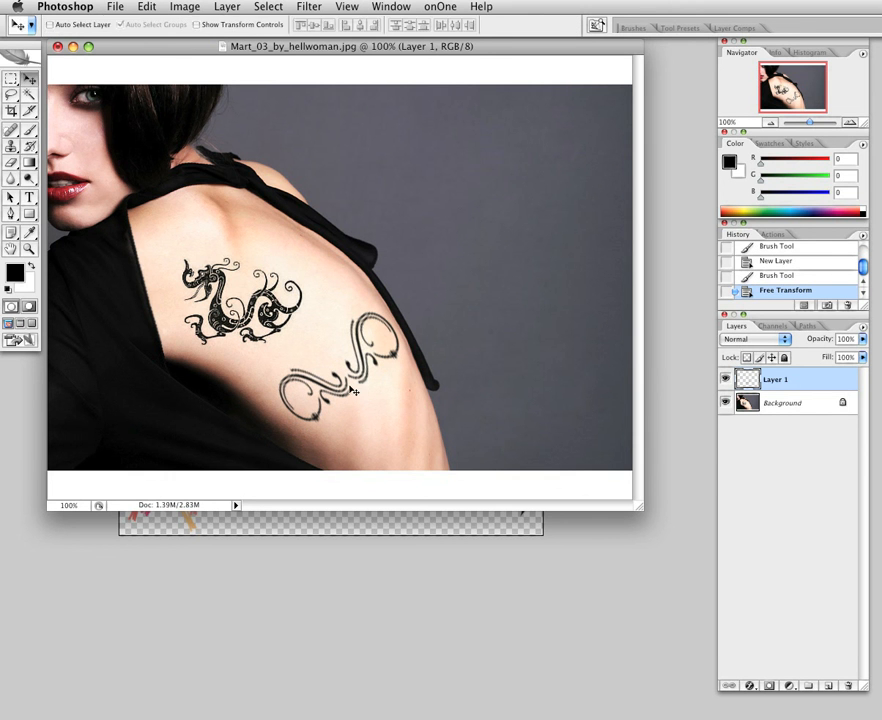
Move the scroll ornament down to the waist's outer edge and erase the part that extends past the body
{"action": "left_click_drag", "start_coordinate": [354, 391], "coordinate": [395, 430]}
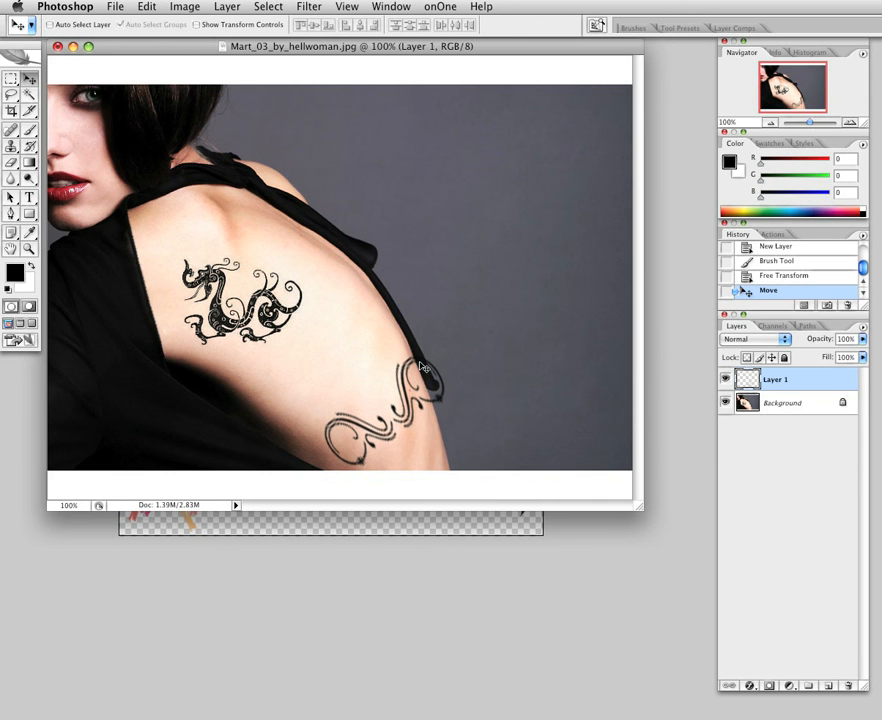
{"action": "left_click_drag", "start_coordinate": [401, 431], "coordinate": [407, 432]}
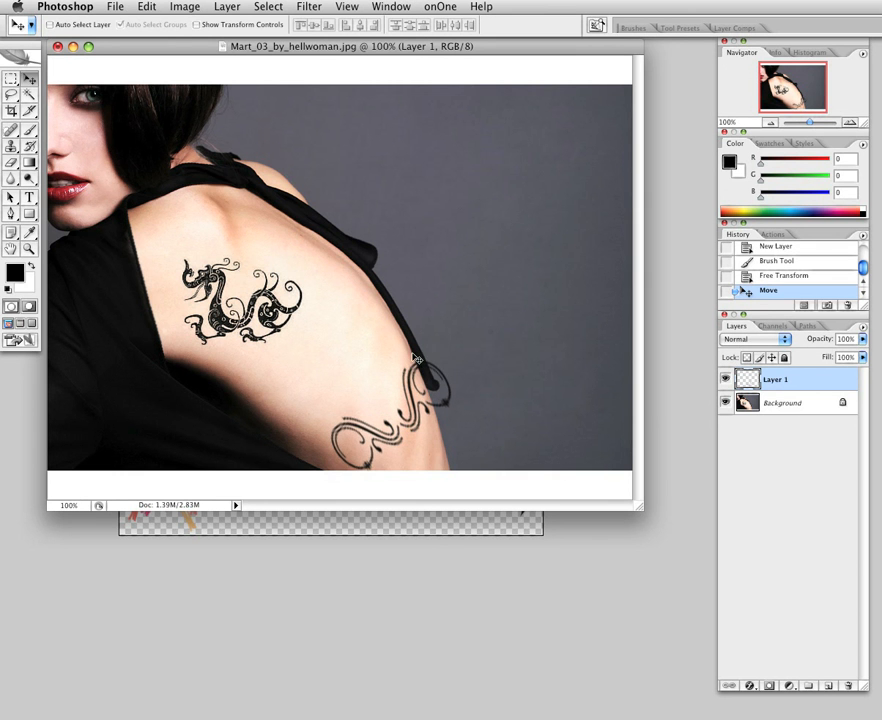
{"action": "key", "text": "e"}
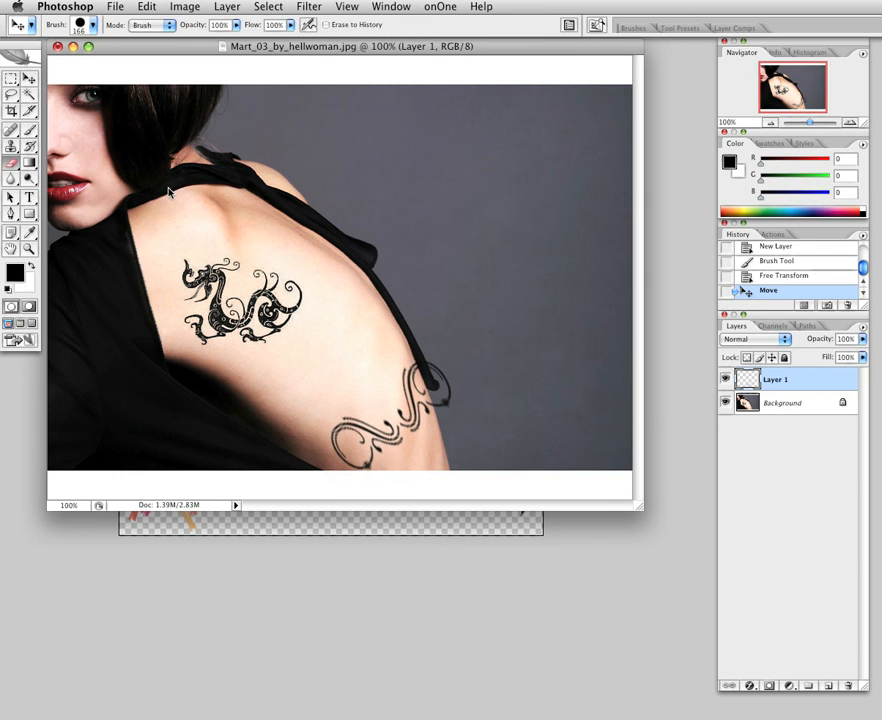
{"action": "left_click_drag", "start_coordinate": [476, 358], "coordinate": [482, 366]}
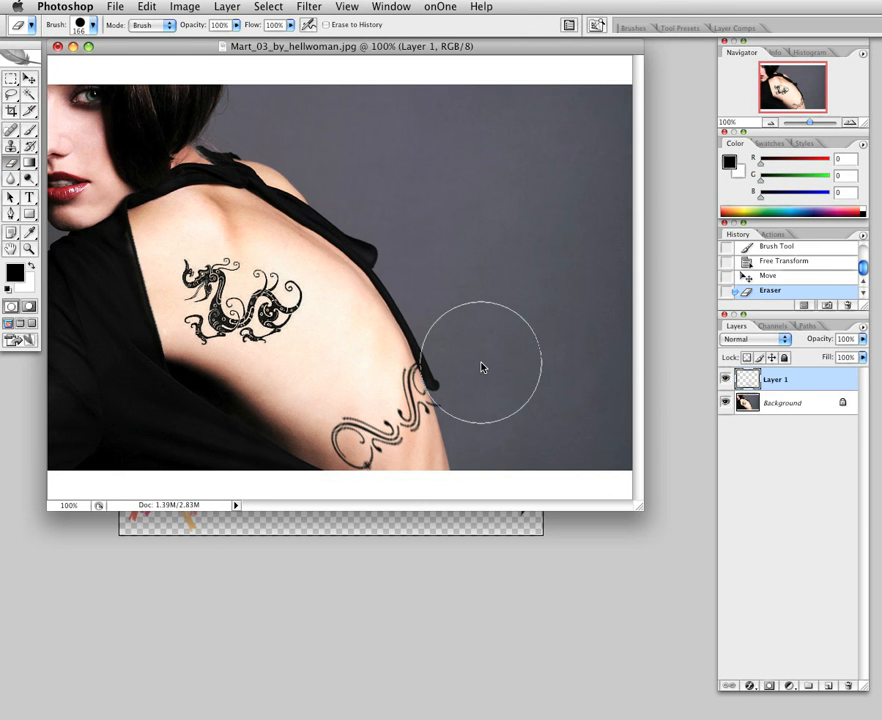
{"action": "left_click", "coordinate": [492, 388]}
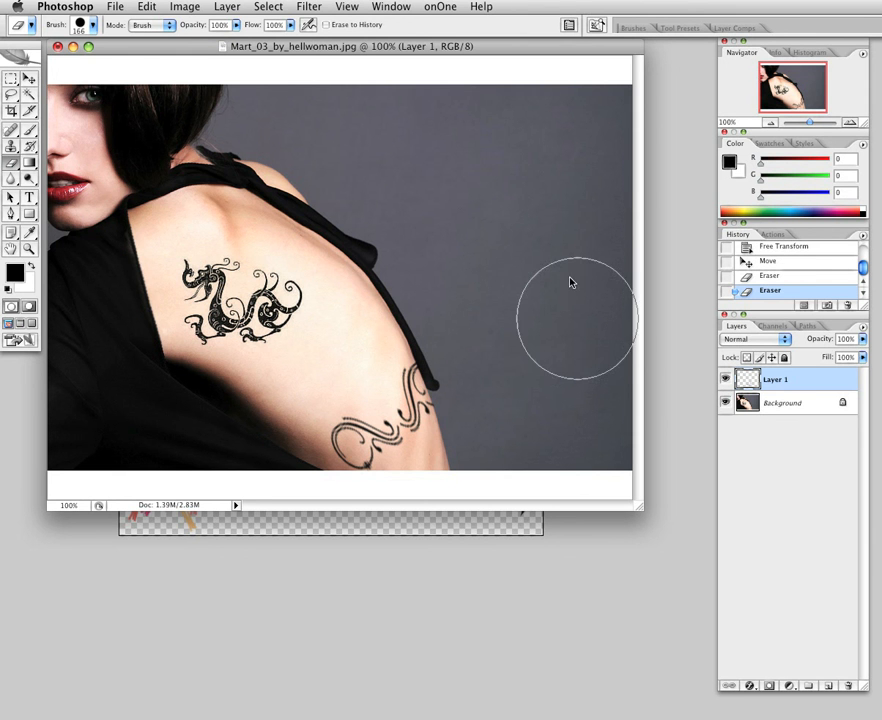
Warp the scroll ornament on Layer 1, pulling its upper corner inward to follow the curve of the lower back
{"action": "left_click", "coordinate": [10, 79]}
{"action": "left_click", "coordinate": [110, 6]}
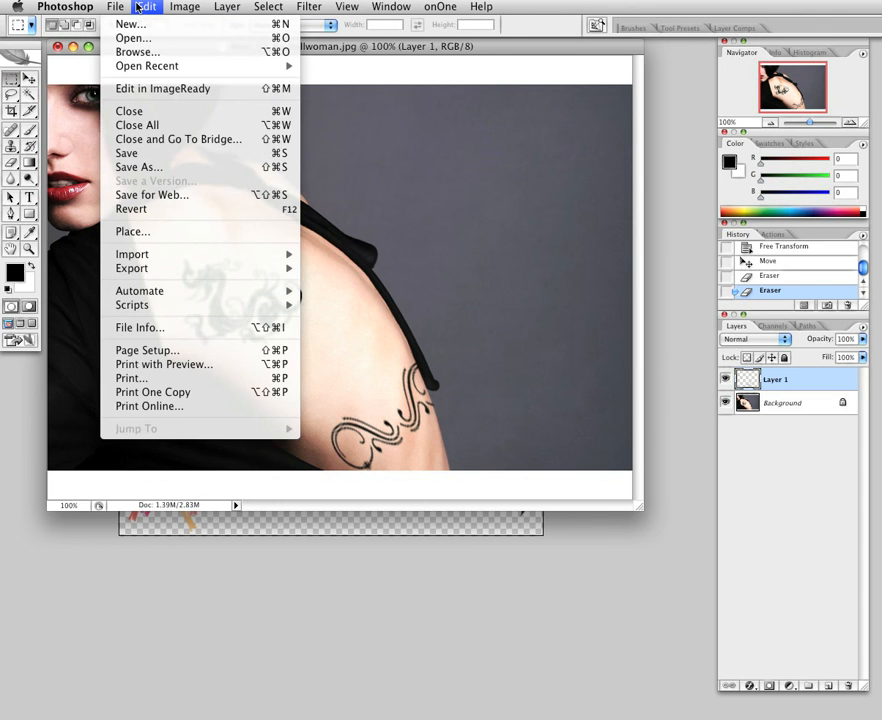
{"action": "mouse_move", "coordinate": [266, 284]}
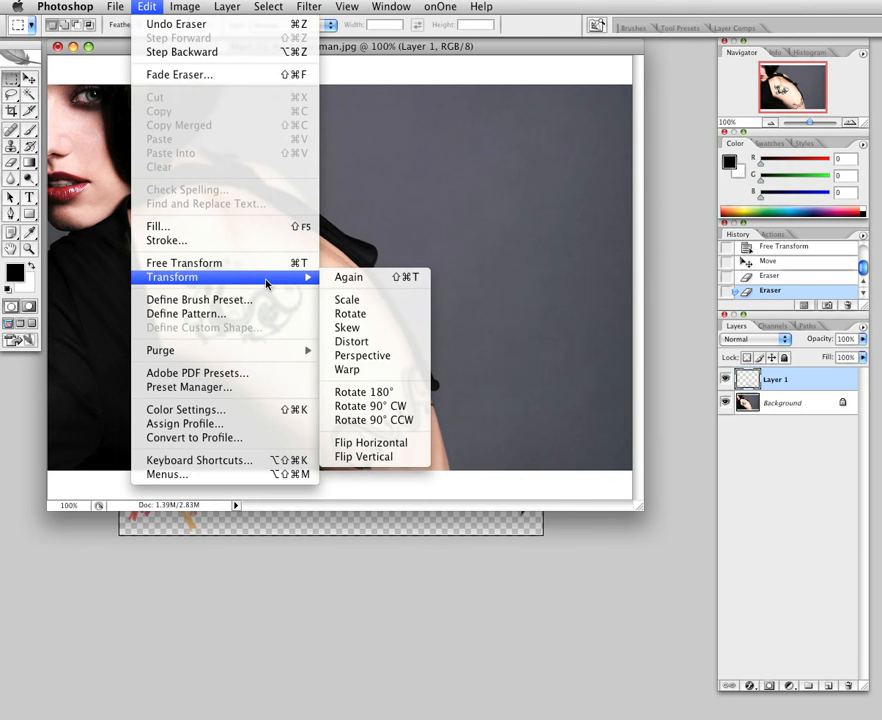
{"action": "left_click", "coordinate": [347, 370]}
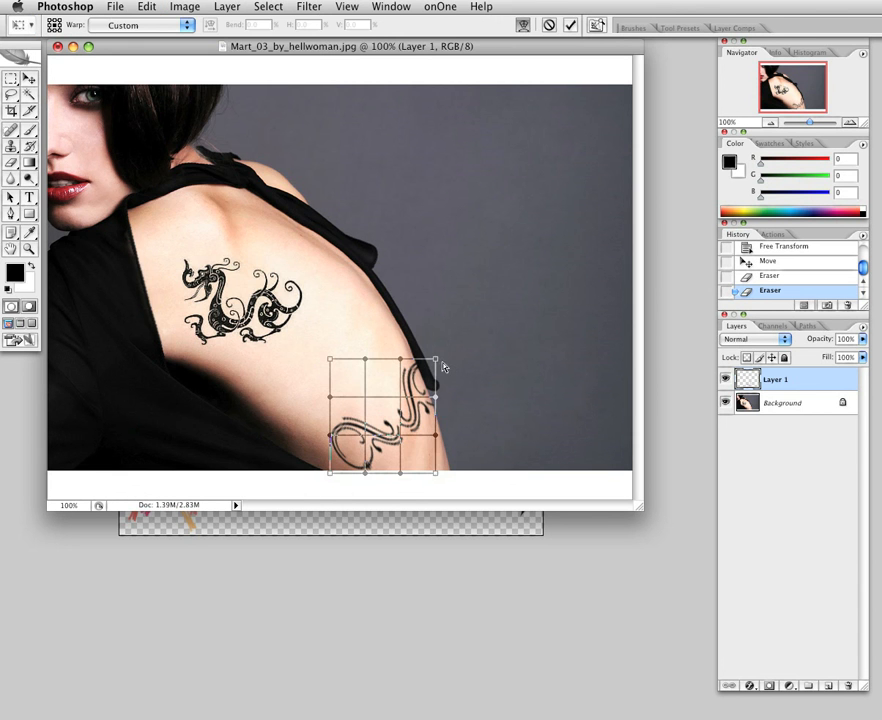
{"action": "left_click_drag", "start_coordinate": [432, 357], "coordinate": [400, 403]}
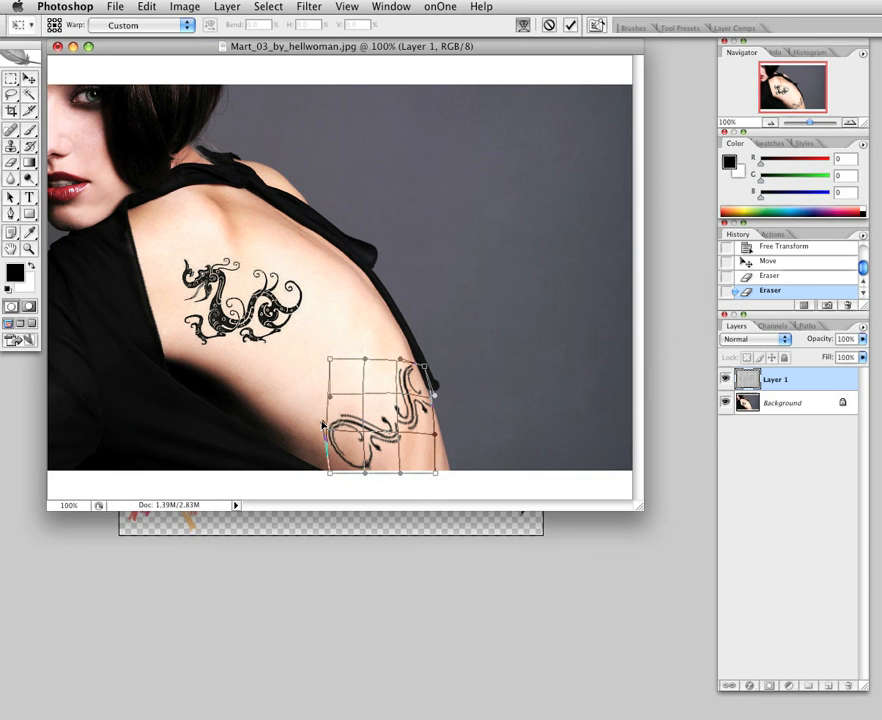
{"action": "key", "text": "Return"}
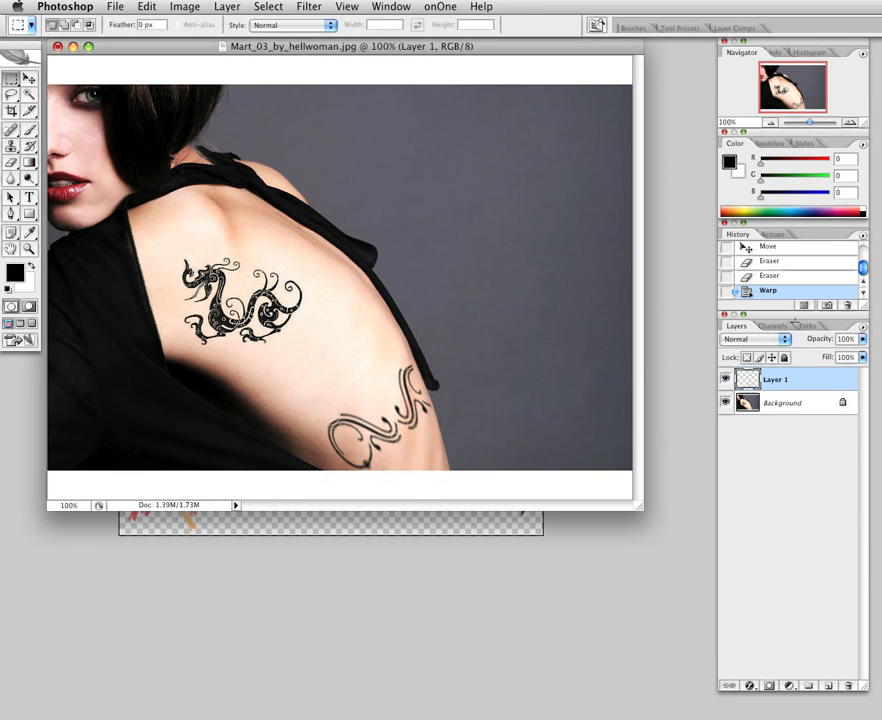
Lower Layer 1's opacity to 77%, and try the ornament over the dragon before returning it to the lower back
{"action": "left_click", "coordinate": [862, 342]}
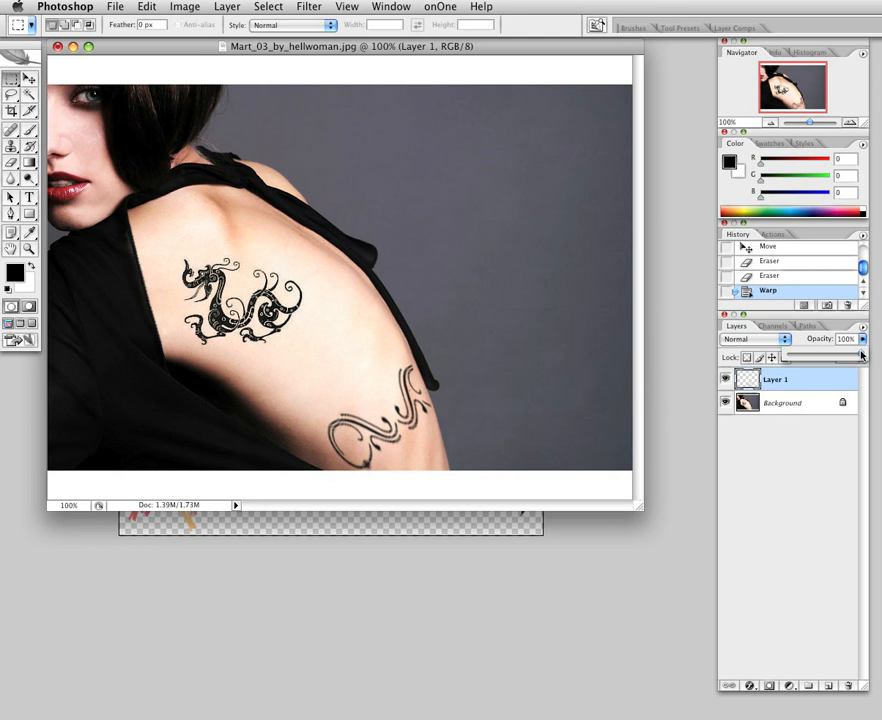
{"action": "mouse_move", "coordinate": [862, 355]}
{"action": "left_mouse_down"}
{"action": "mouse_move", "coordinate": [838, 357]}
{"action": "mouse_move", "coordinate": [845, 359]}
{"action": "left_mouse_up"}
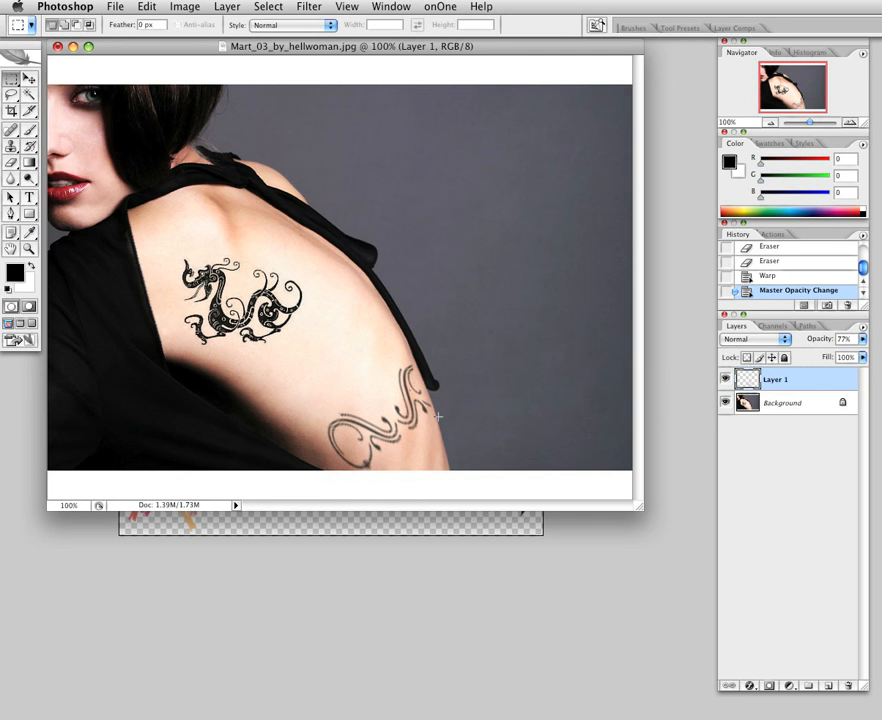
{"action": "key", "text": "v"}
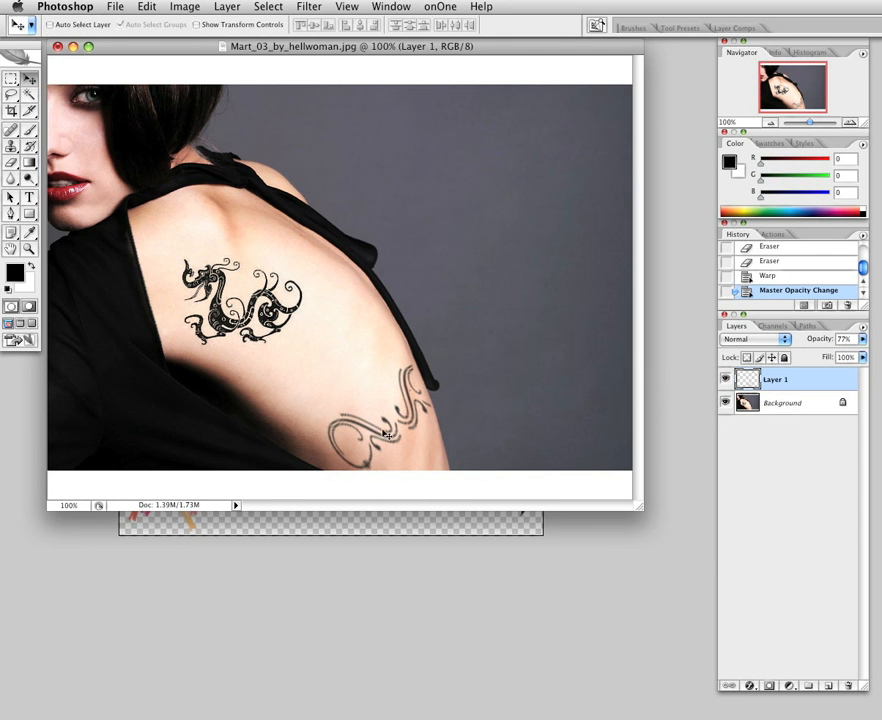
{"action": "left_click_drag", "start_coordinate": [386, 434], "coordinate": [206, 276]}
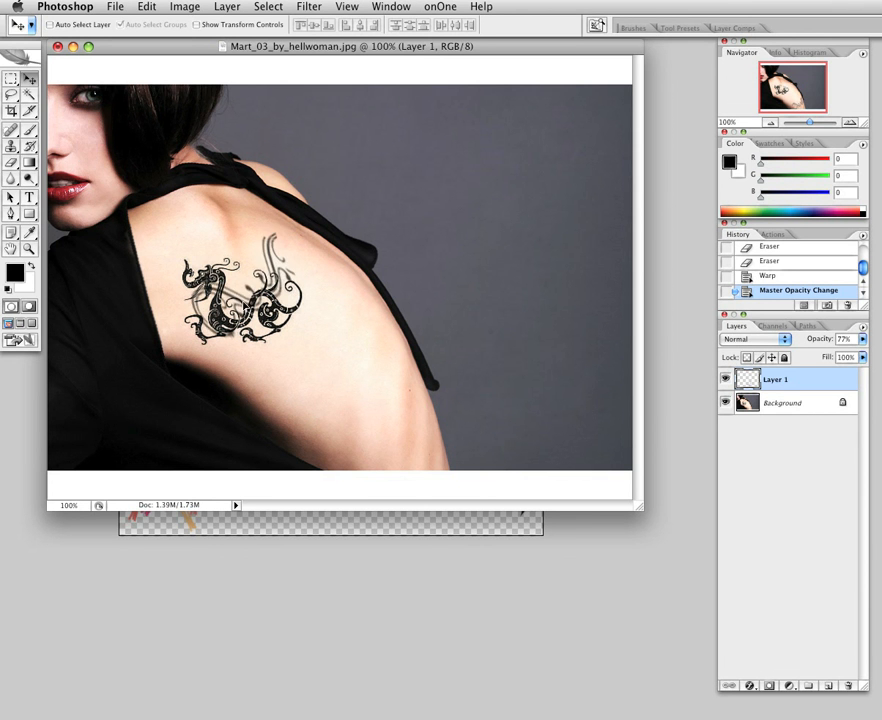
{"action": "left_click_drag", "start_coordinate": [250, 304], "coordinate": [384, 437]}
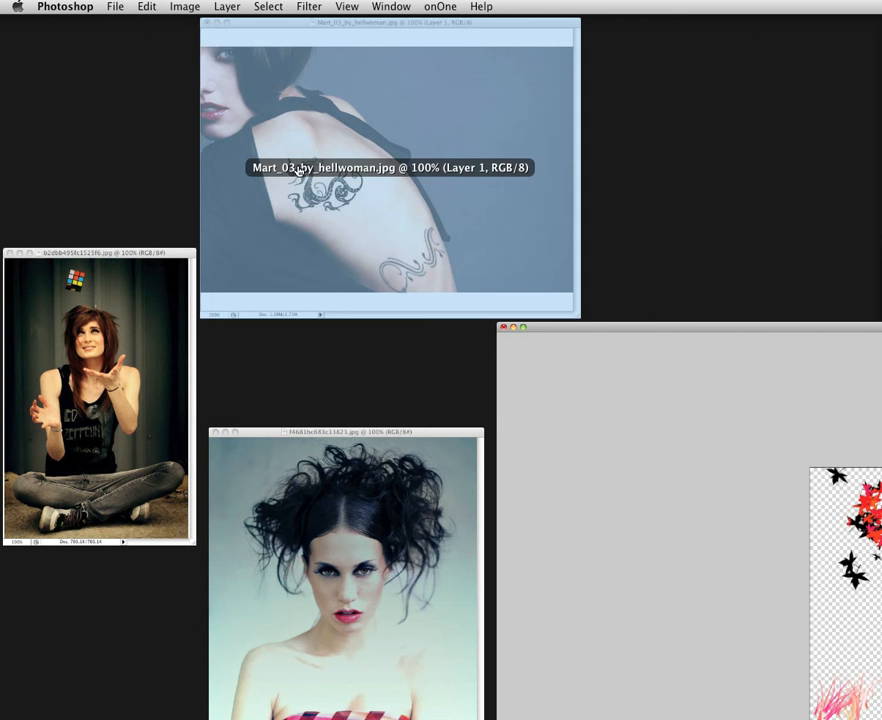
Bring the Mart_03_by_hellwoman.jpg window forward and show the photo in full screen mode with the menu bar
{"action": "left_click", "coordinate": [298, 170]}
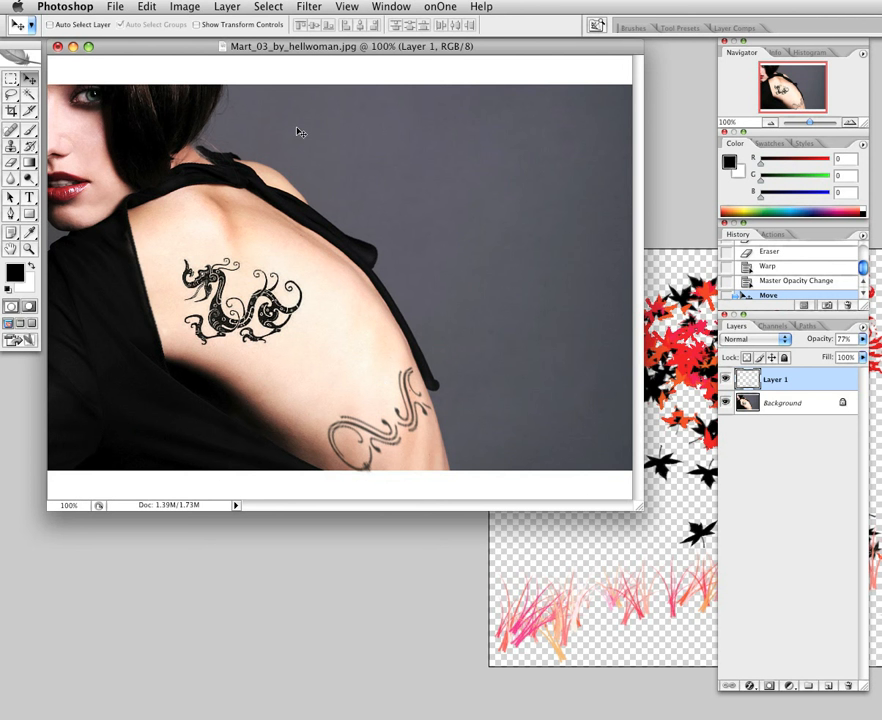
{"action": "key", "text": "f"}
{"action": "left_click_drag", "start_coordinate": [239, 278], "coordinate": [78, 269]}
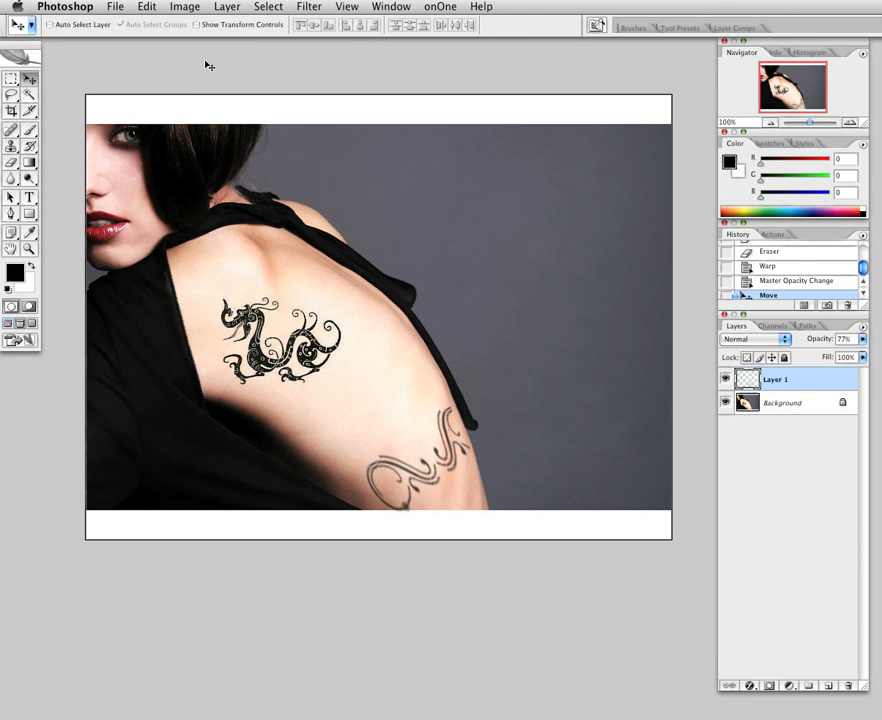
Switch the photo from standard through to full screen mode on black, and centre it in the workspace
{"action": "left_click", "coordinate": [7, 324]}
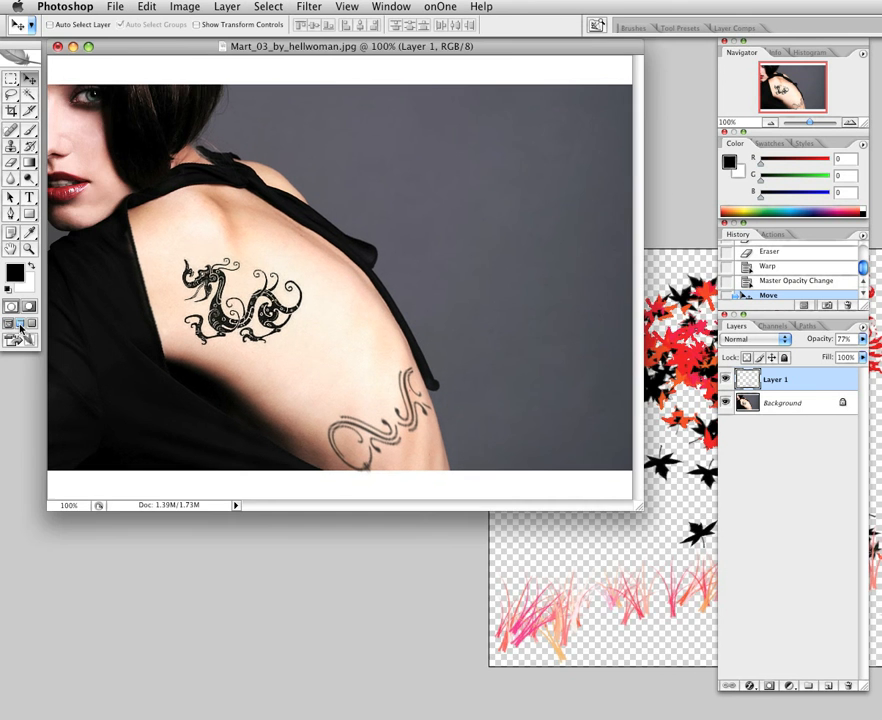
{"action": "left_click", "coordinate": [20, 324]}
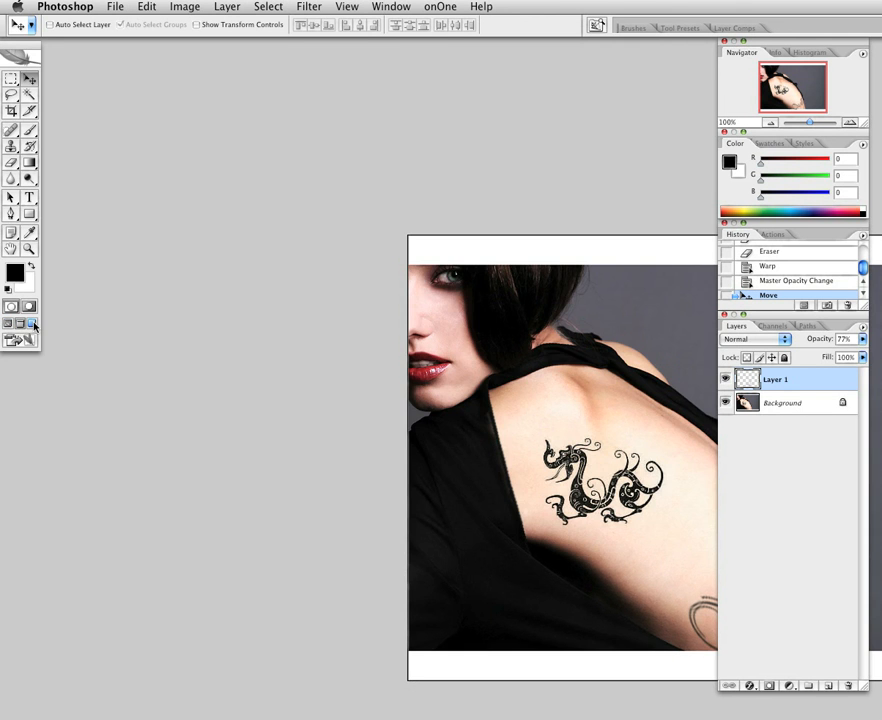
{"action": "left_click", "coordinate": [33, 324]}
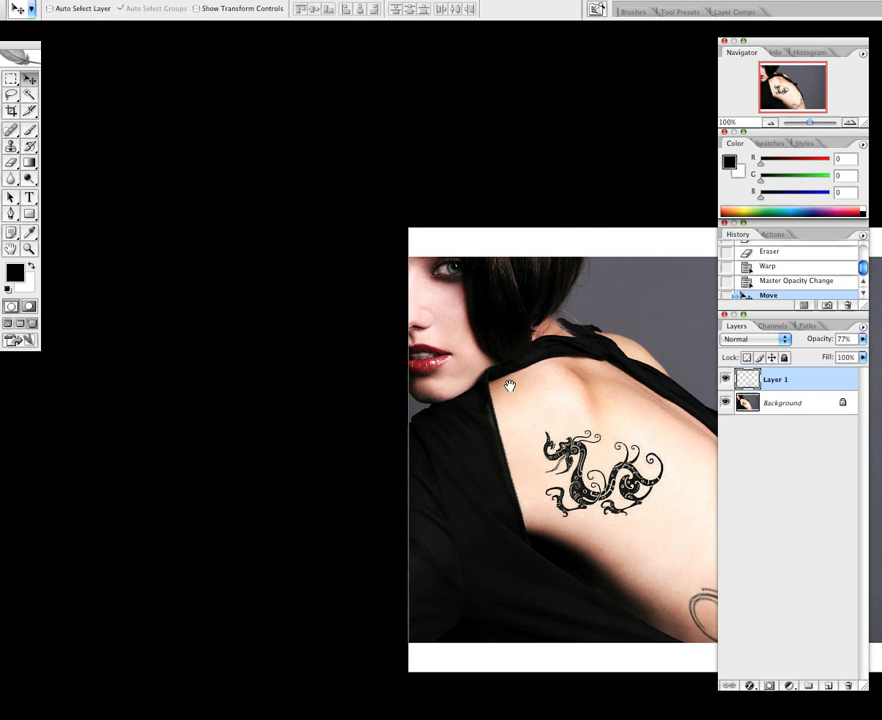
{"action": "left_click_drag", "start_coordinate": [510, 386], "coordinate": [197, 249]}
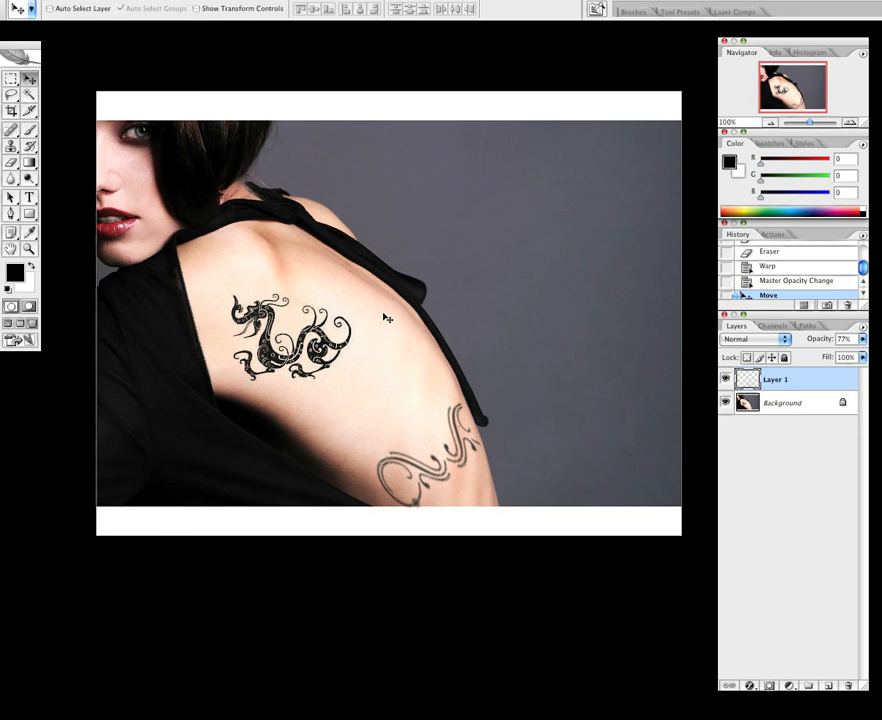
Cycle through the screen modes to full screen with the menu bar, and centre the photo in the workspace
{"action": "key", "text": "f"}
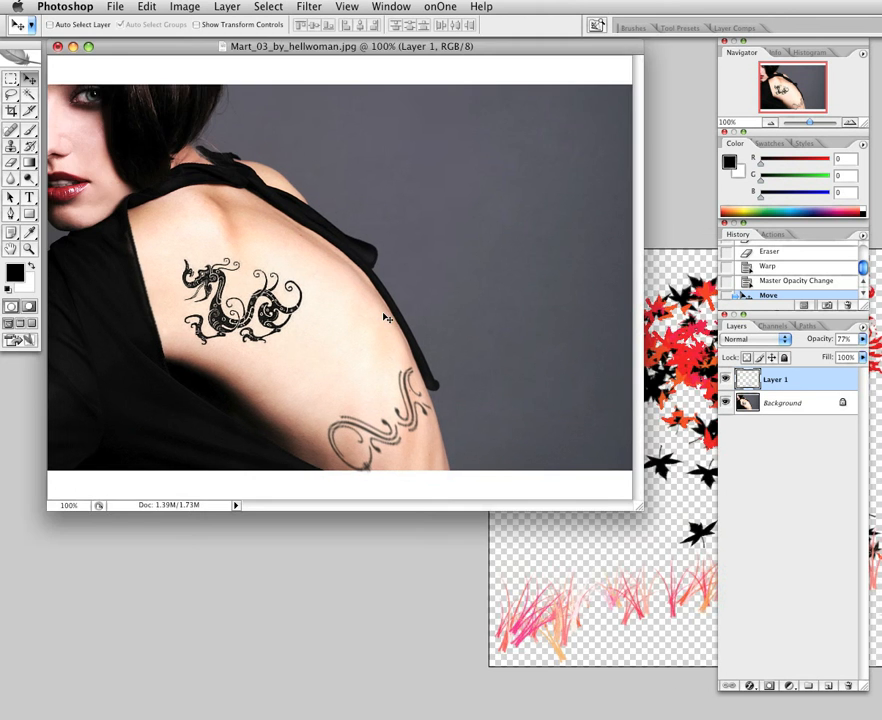
{"action": "key", "text": "f"}
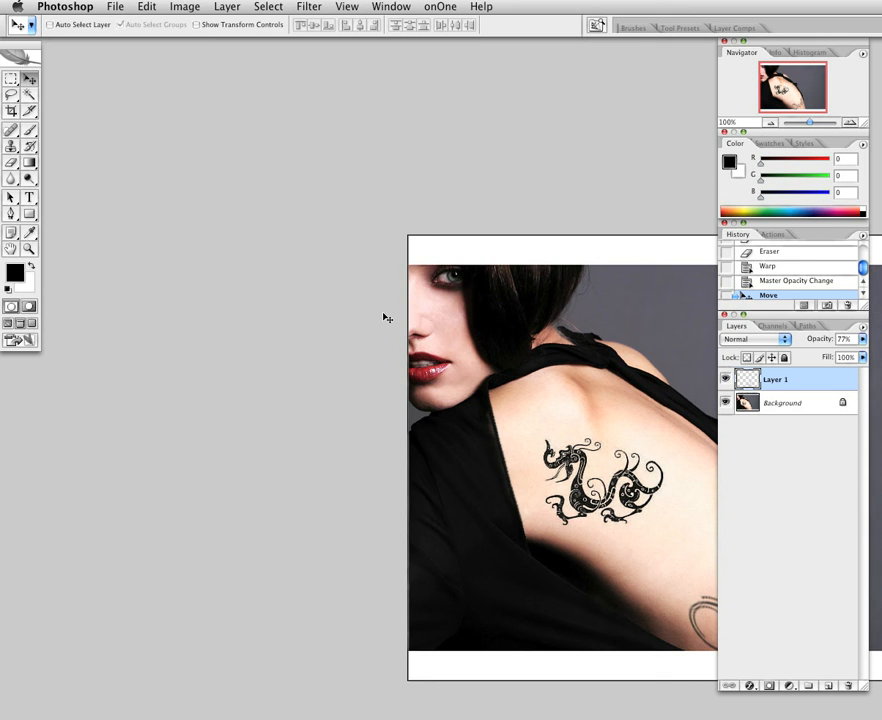
{"action": "key", "text": "f"}
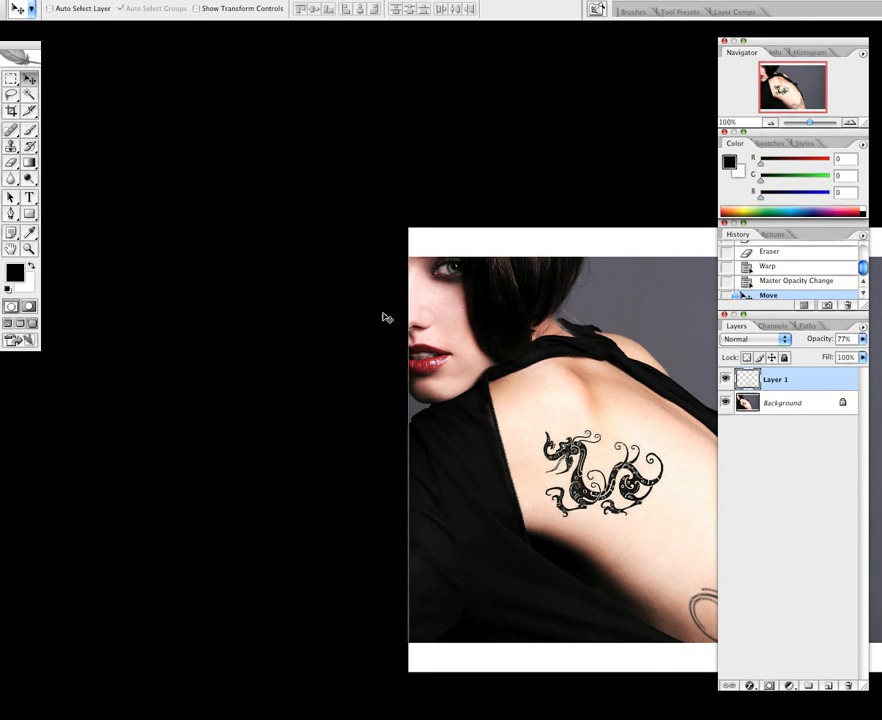
{"action": "key", "text": "f"}
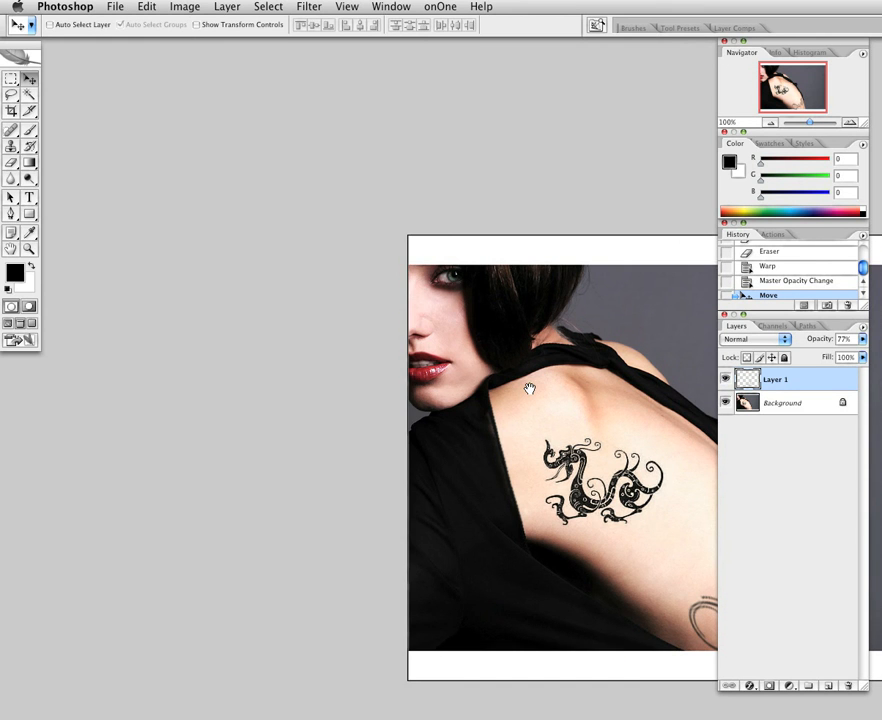
{"action": "left_click_drag", "start_coordinate": [530, 389], "coordinate": [219, 244]}
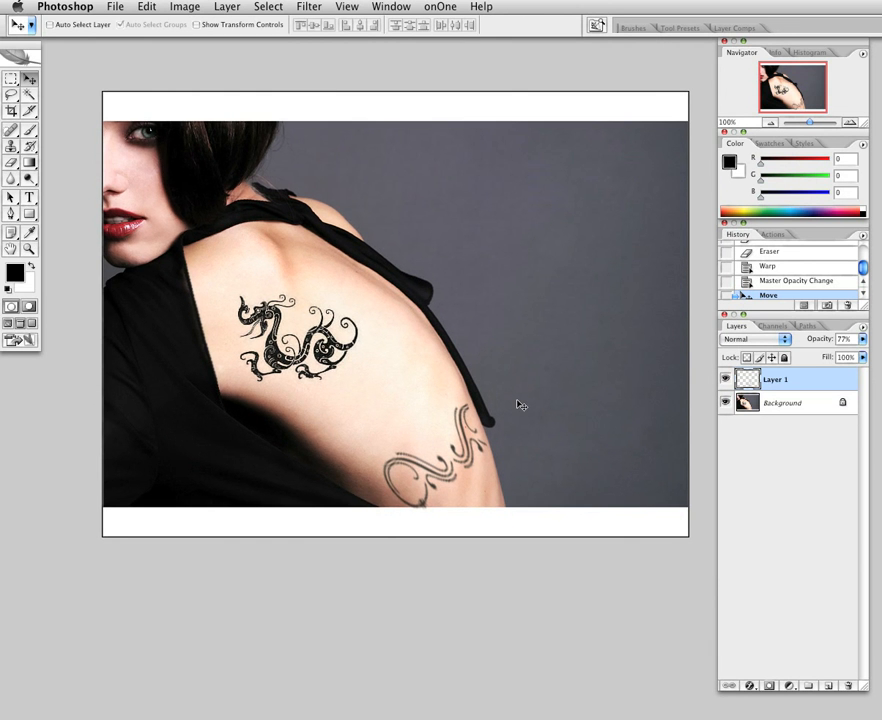
Select the empty area around the ornament on Layer 1 with the Magic Wand, and check it by temporarily hiding the Background
{"action": "left_click", "coordinate": [29, 94]}
{"action": "left_click", "coordinate": [408, 405]}
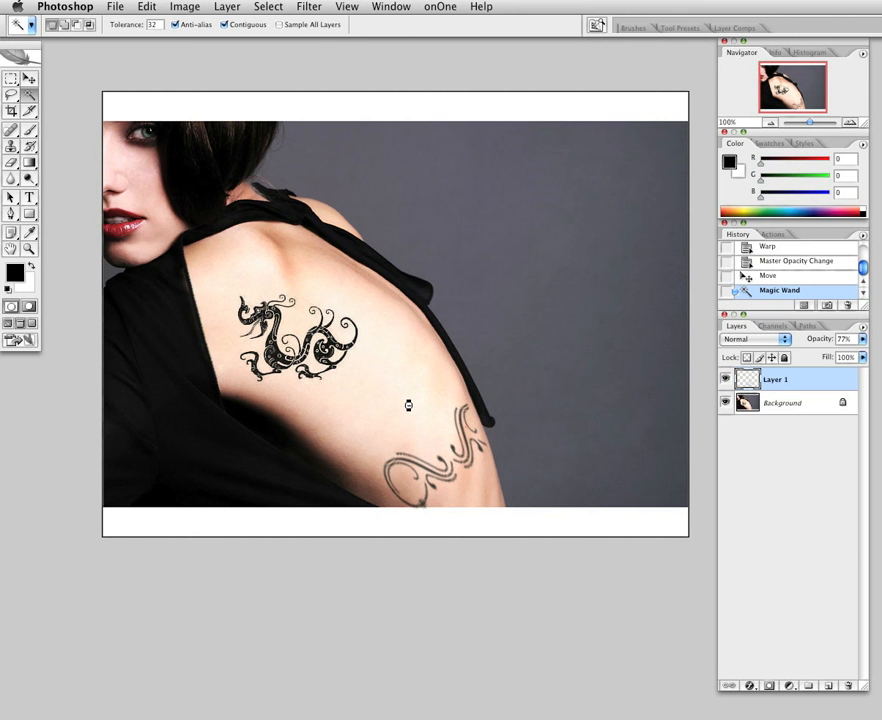
{"action": "left_click", "coordinate": [725, 402]}
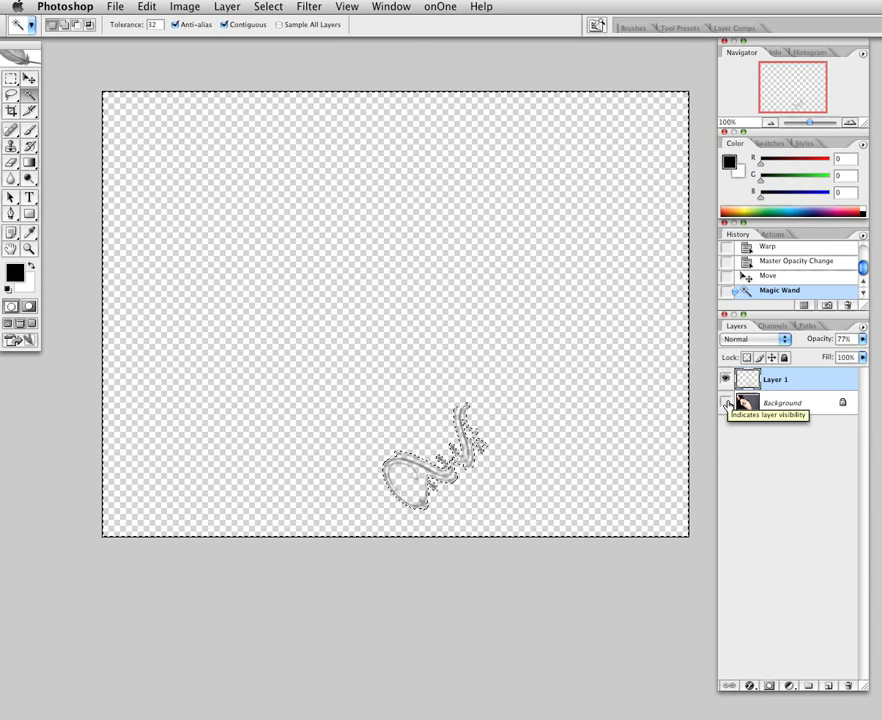
{"action": "left_click", "coordinate": [726, 402]}
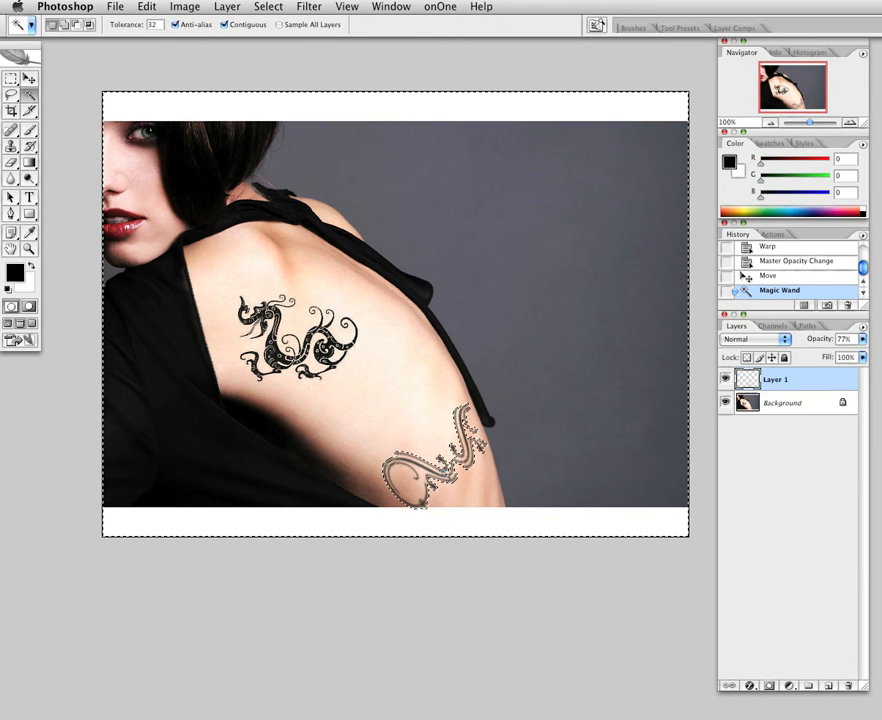
Set Layer 1's opacity to 100% and reselect the scroll ornament's shape with the Magic Wand
{"action": "key", "text": "super+equal"}
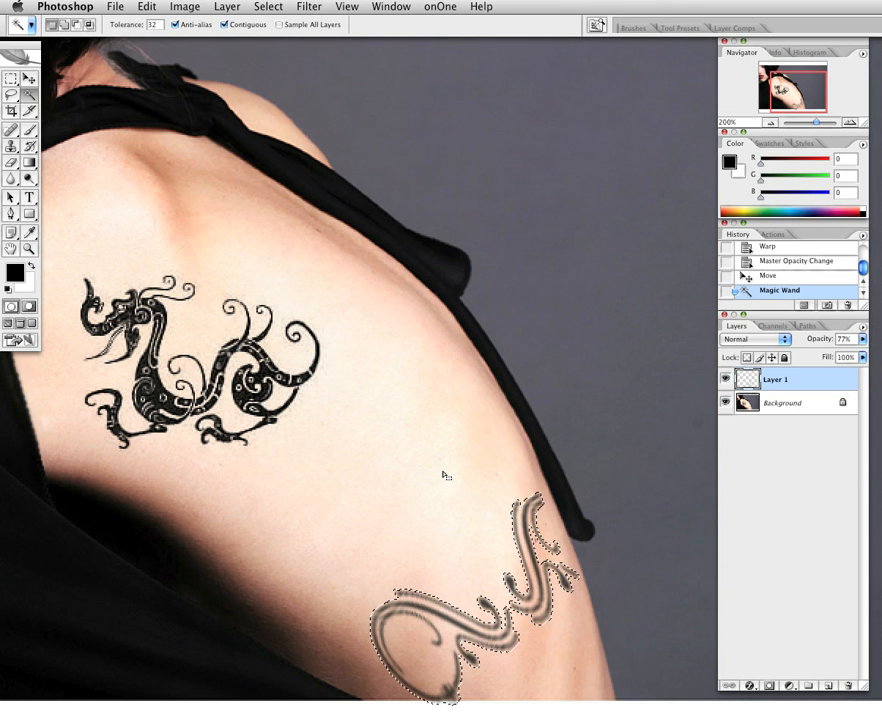
{"action": "left_click", "coordinate": [864, 339]}
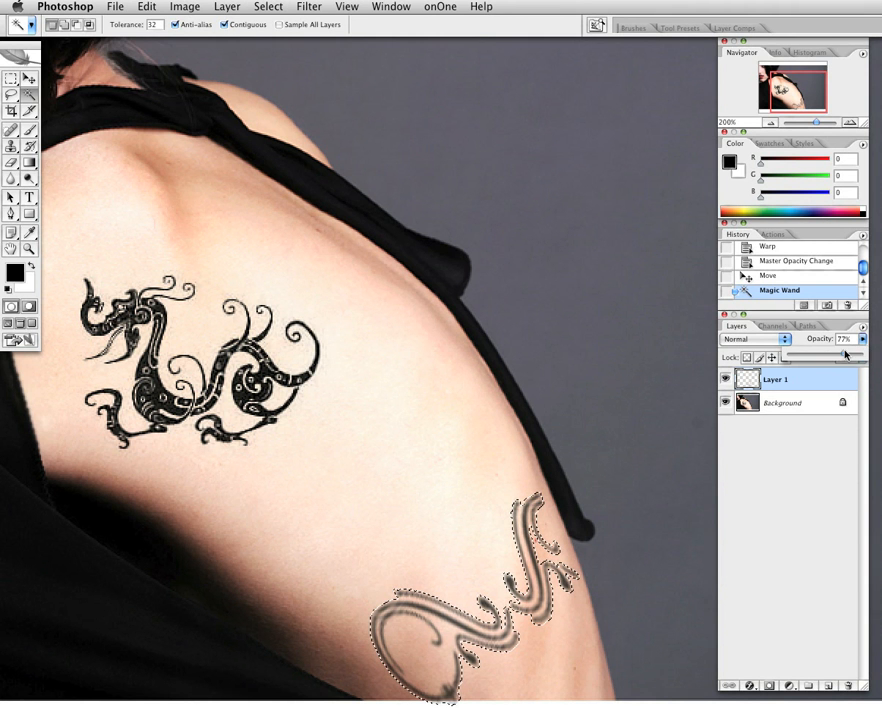
{"action": "left_click_drag", "start_coordinate": [845, 353], "coordinate": [862, 354]}
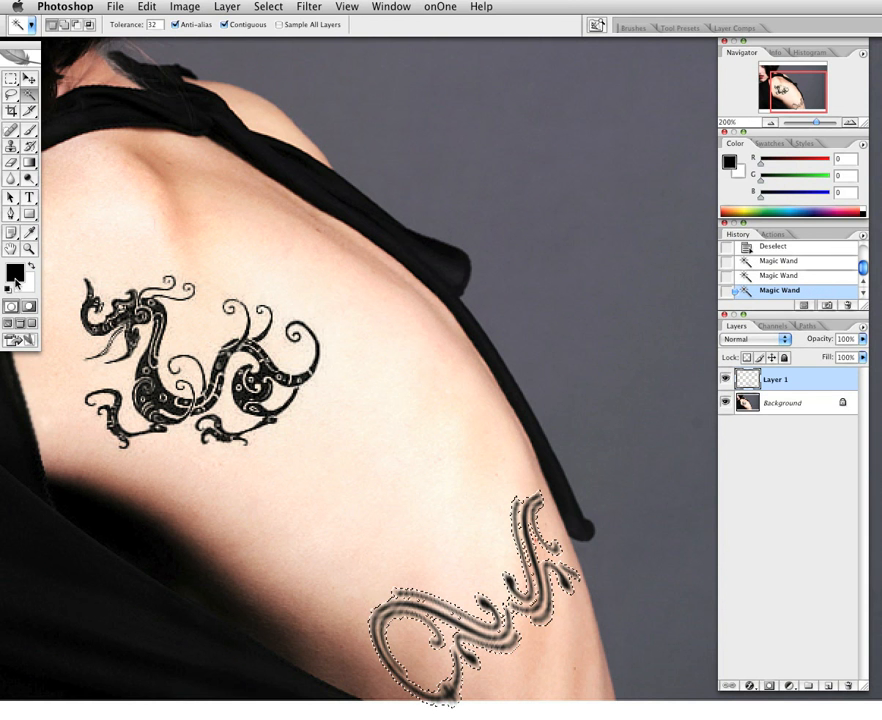
Try filling the selected scroll ornament with the blue-to-gold linear gradient, and undo the fill
{"action": "left_click", "coordinate": [31, 163]}
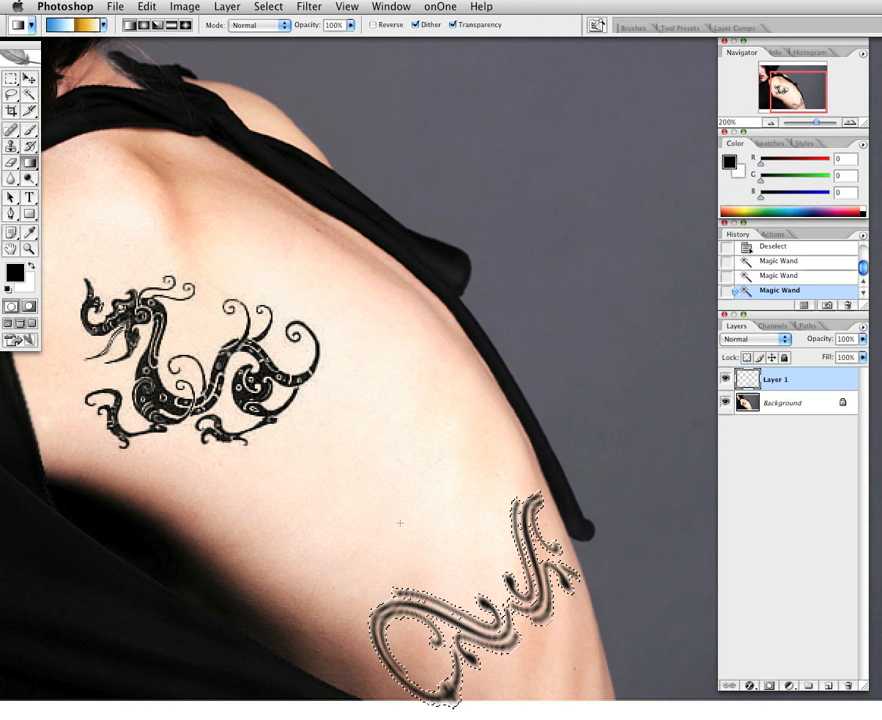
{"action": "left_click_drag", "start_coordinate": [400, 523], "coordinate": [573, 633]}
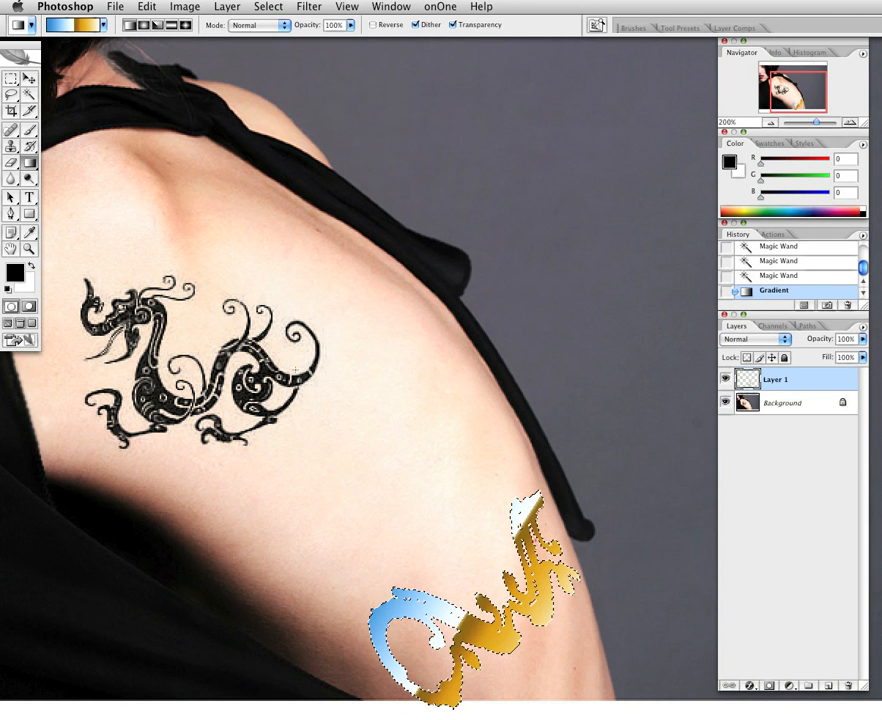
{"action": "key", "text": "super+z"}
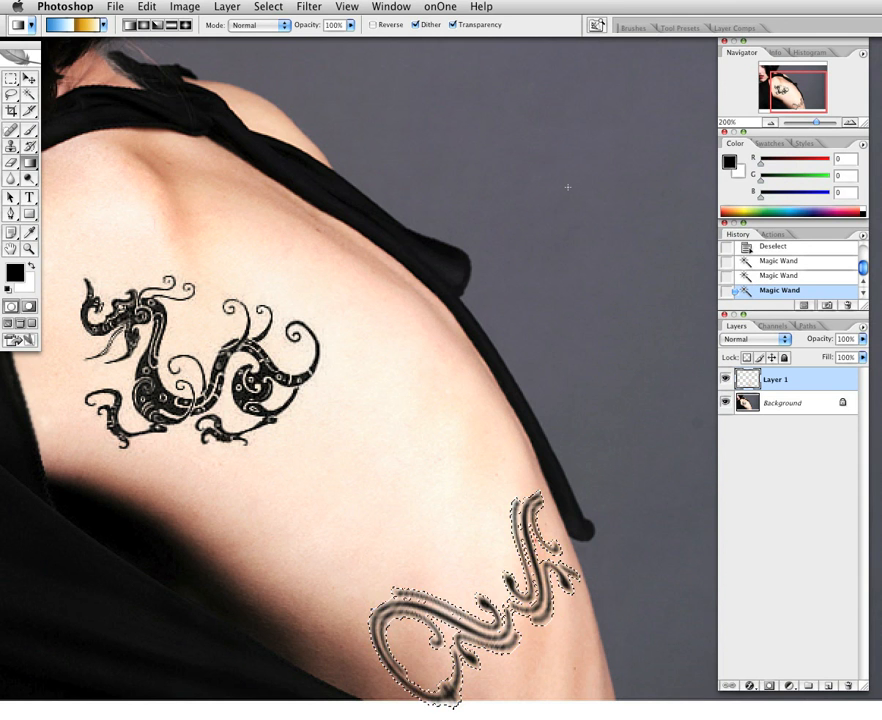
Clear the selection around the scroll ornament on the photo
{"action": "key", "text": "super+minus"}
{"action": "key", "text": "super+minus"}
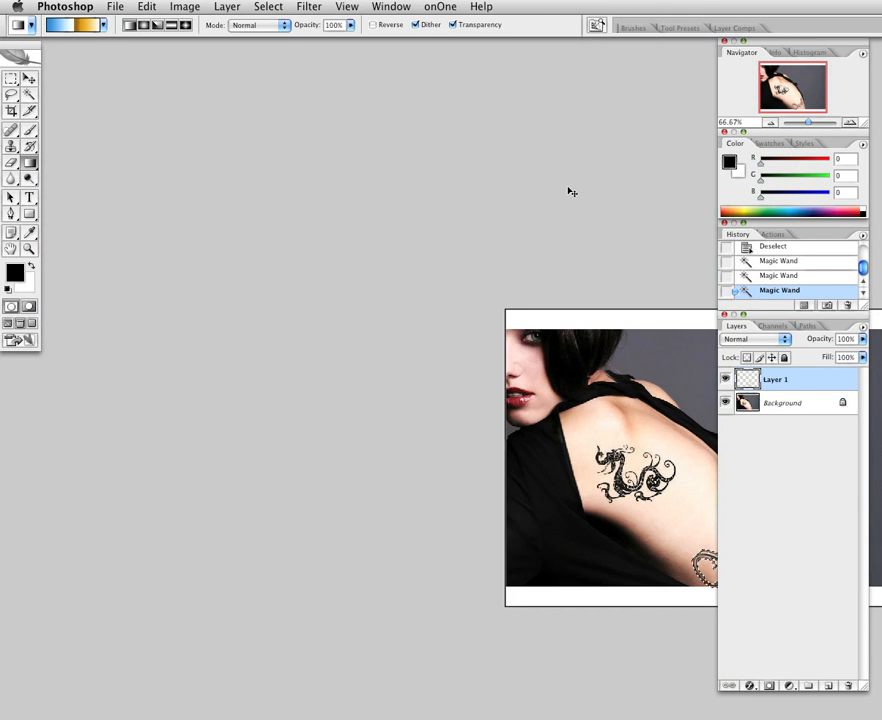
{"action": "key", "text": "space"}
{"action": "left_click_drag", "start_coordinate": [636, 439], "coordinate": [377, 279]}
{"action": "key", "text": "super+d"}
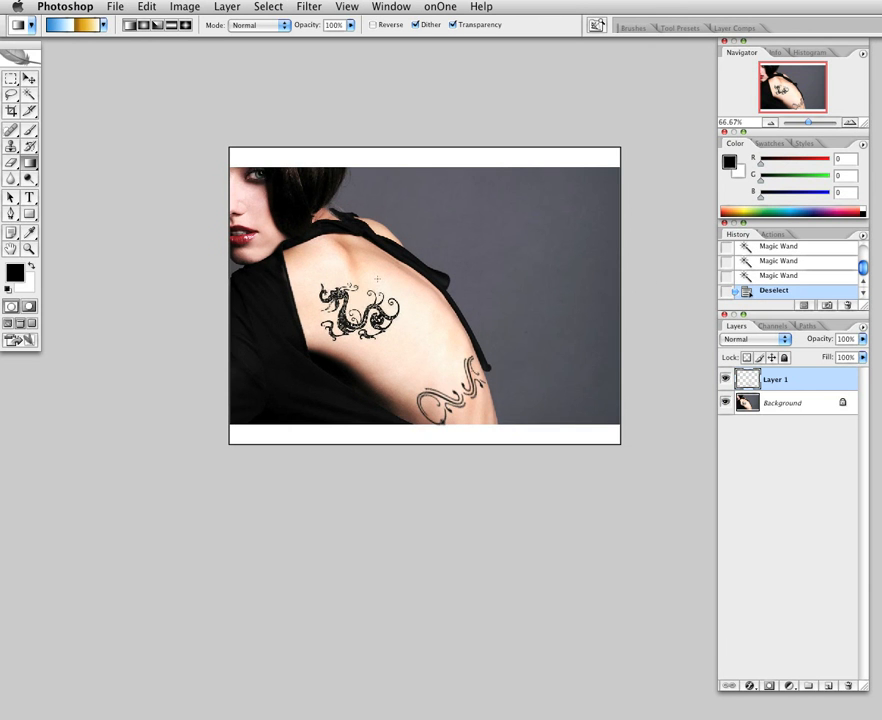
Duplicate Layer 1 and move the copy so a second scroll ornament sits just above the original on the back
{"action": "right_click", "coordinate": [787, 375]}
{"action": "left_click", "coordinate": [803, 408]}
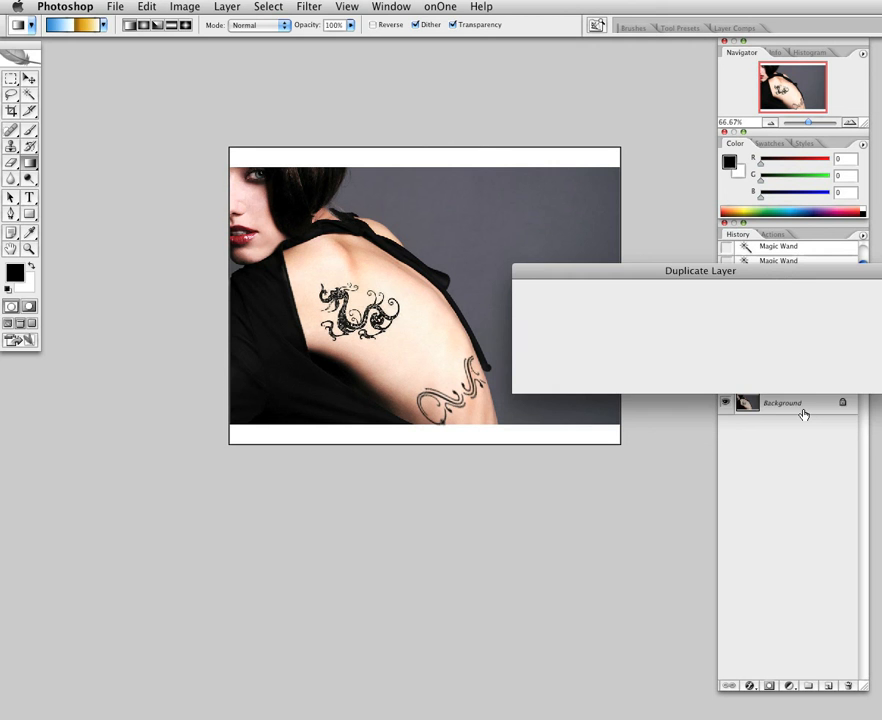
{"action": "key", "text": "Return"}
{"action": "key", "text": "v"}
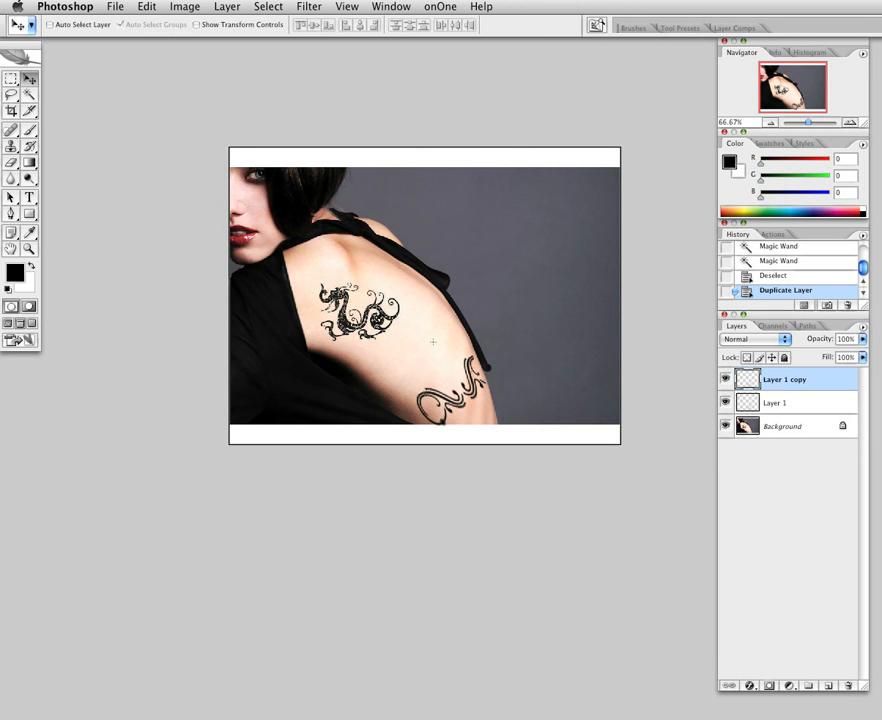
{"action": "left_click_drag", "start_coordinate": [456, 411], "coordinate": [474, 404]}
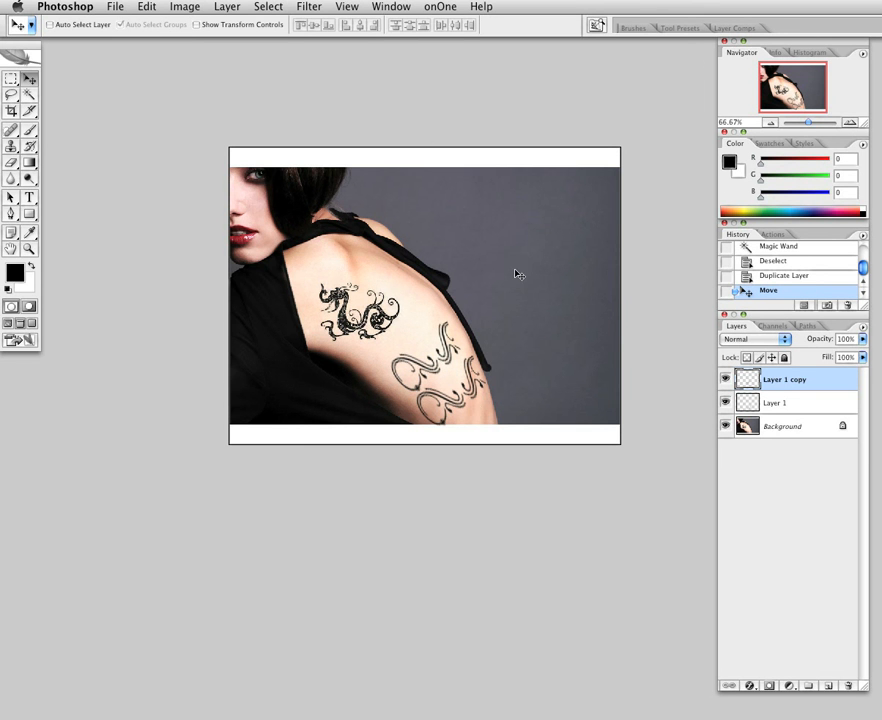
Look over the brush presets and the maple-leaf and grass brush artwork, and display all open document windows
{"action": "left_click", "coordinate": [641, 28]}
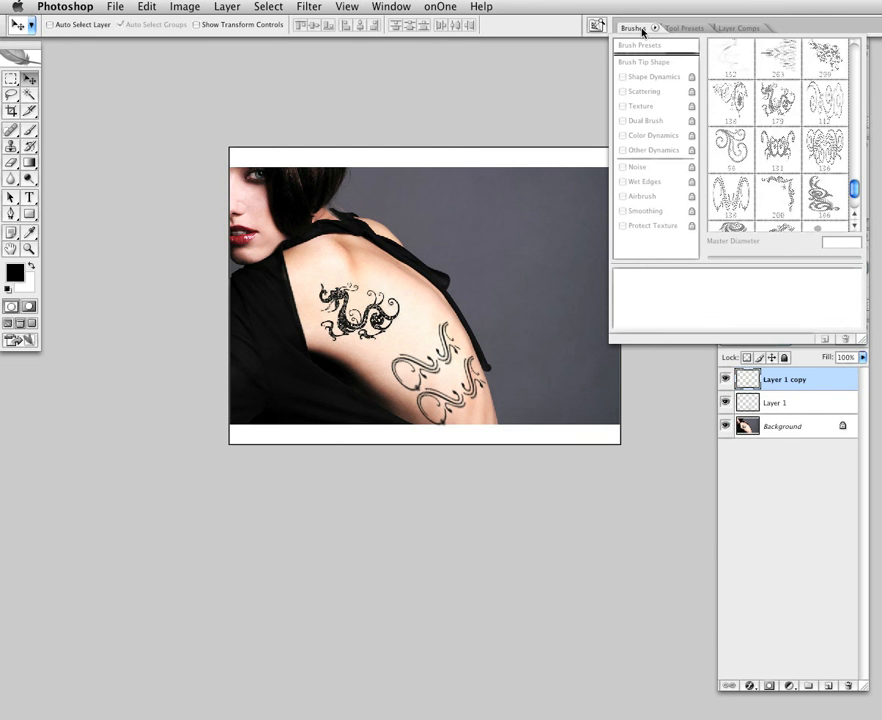
{"action": "left_click", "coordinate": [642, 31]}
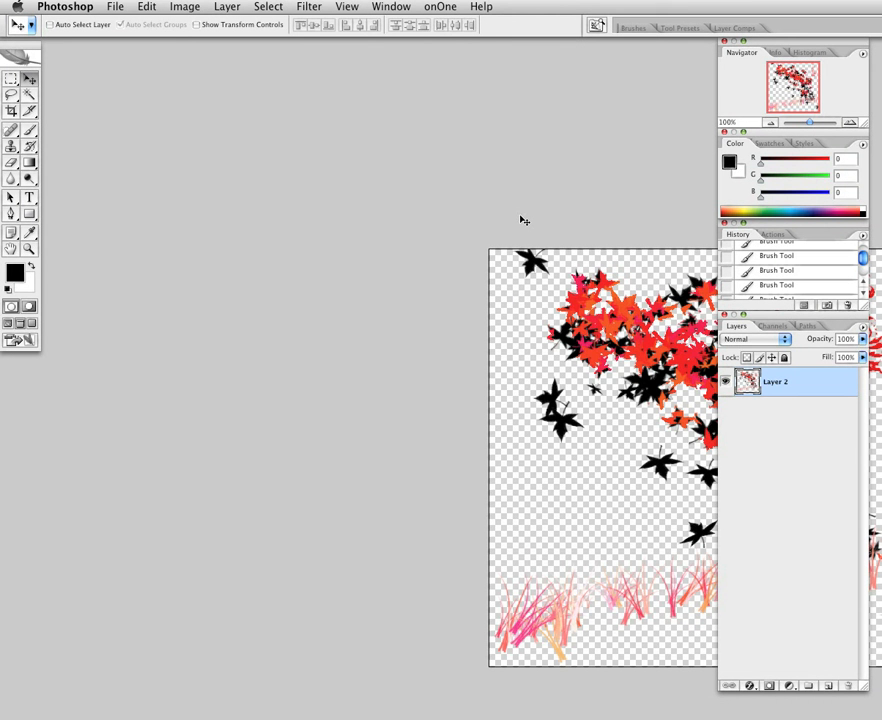
{"action": "left_click_drag", "start_coordinate": [588, 365], "coordinate": [222, 225]}
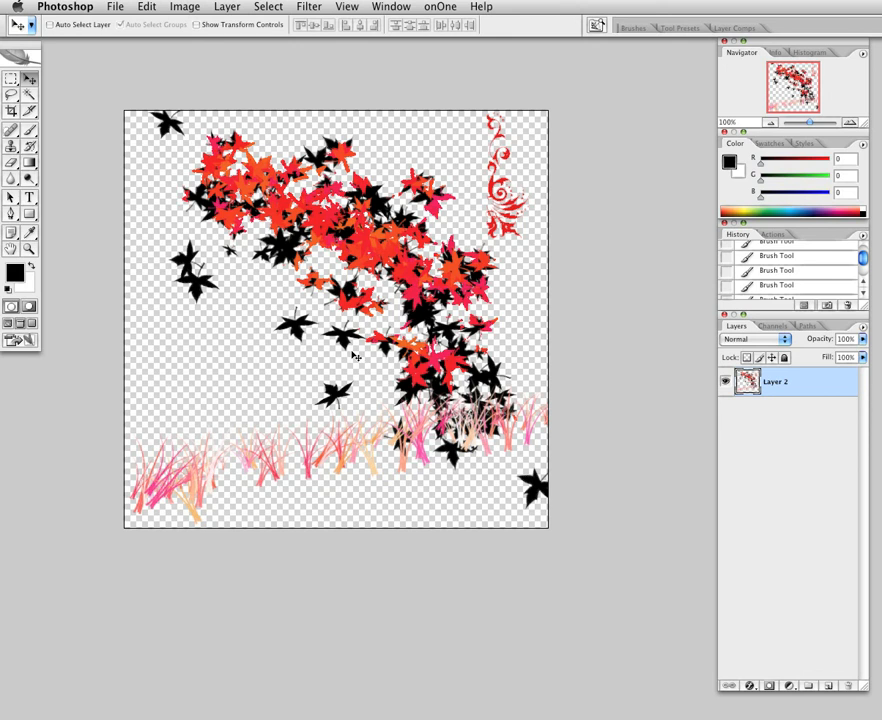
{"action": "key", "text": "F9"}
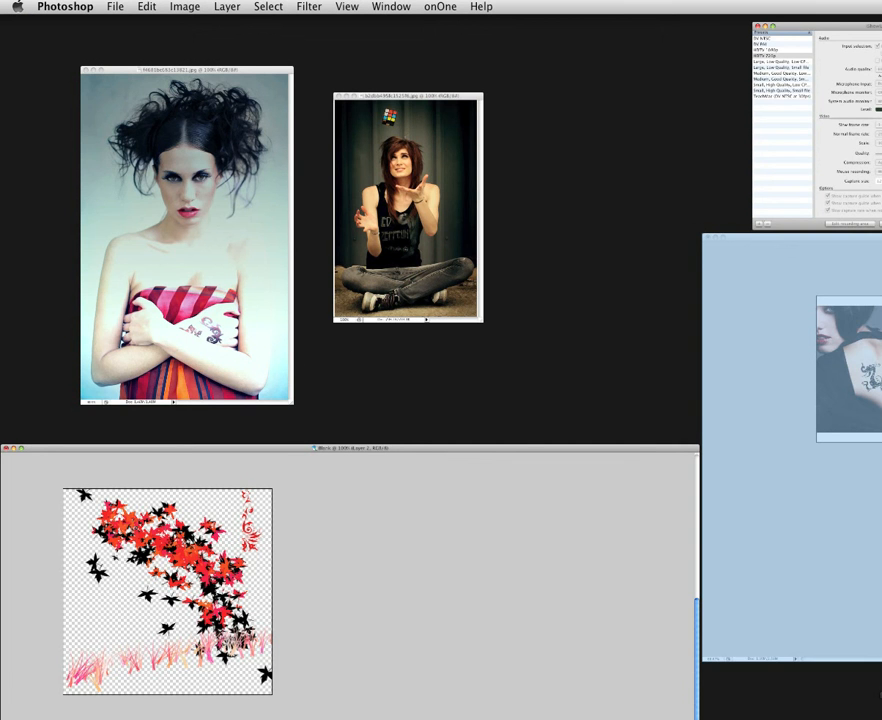